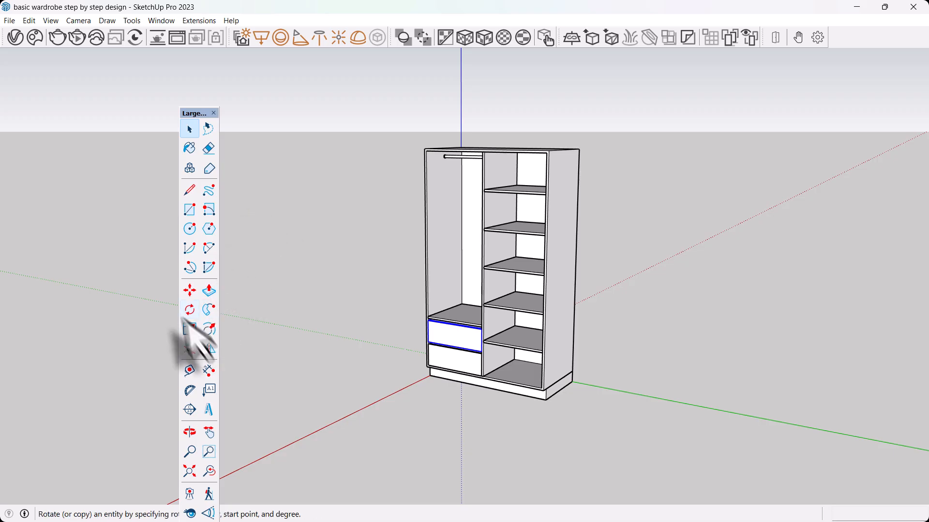
- Examine the finished wardrobe's shelves, hanging rail and drawers from several angles and distances
{"action": "scroll", "coordinate": [499, 317], "scroll_direction": "up", "scroll_amount": 2}
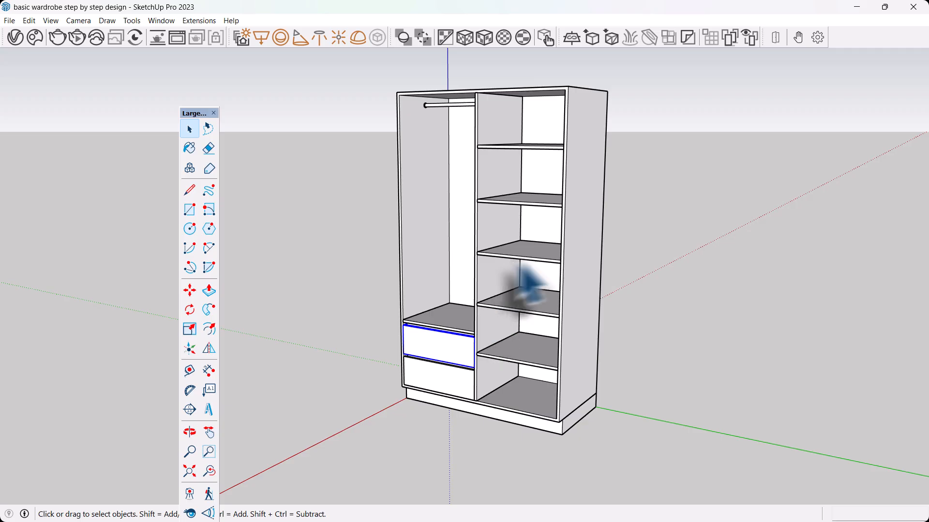
{"action": "scroll", "coordinate": [503, 319], "scroll_direction": "down", "scroll_amount": 2}
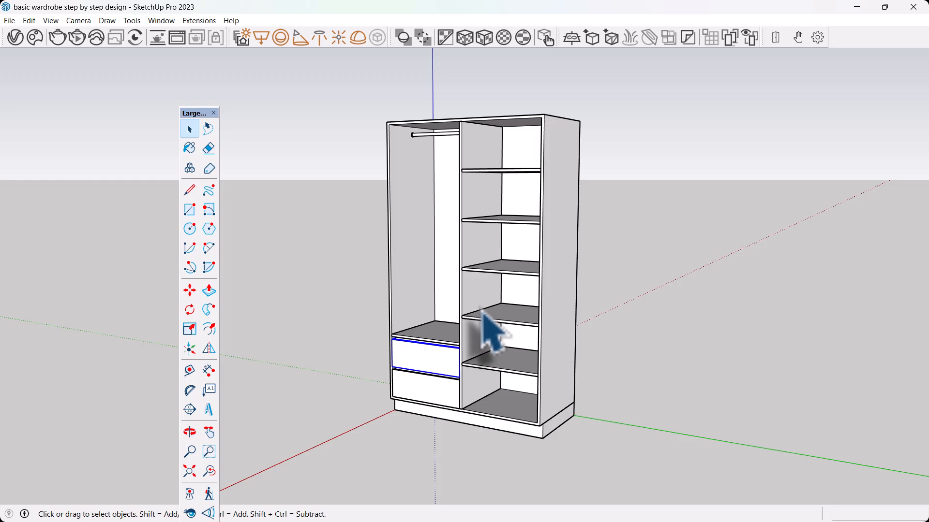
{"action": "middle_click_drag", "start_coordinate": [500, 312], "coordinate": [520, 365]}
{"action": "scroll", "coordinate": [465, 373], "scroll_direction": "up", "scroll_amount": 2}
{"action": "scroll", "coordinate": [484, 378], "scroll_direction": "down", "scroll_amount": 3}
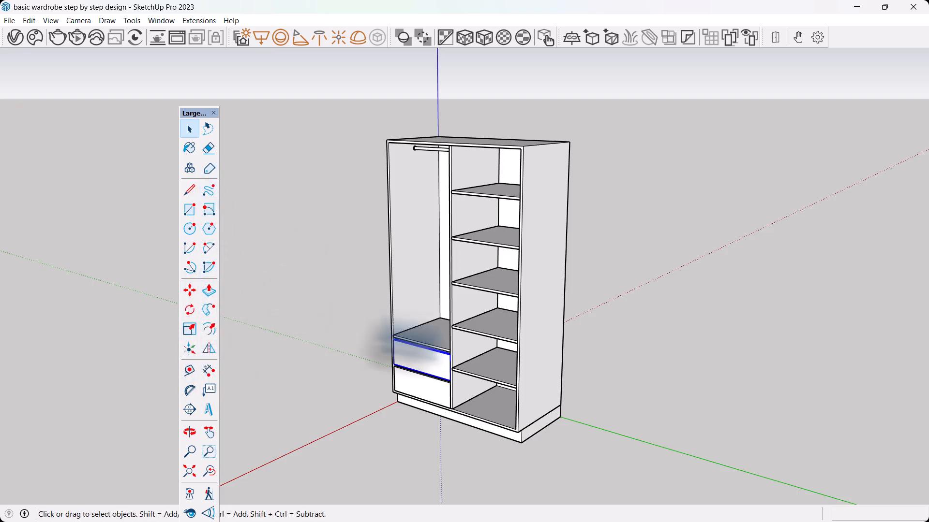
{"action": "middle_click_drag", "start_coordinate": [384, 332], "coordinate": [550, 197]}
{"action": "scroll", "coordinate": [456, 307], "scroll_direction": "up", "scroll_amount": 6}
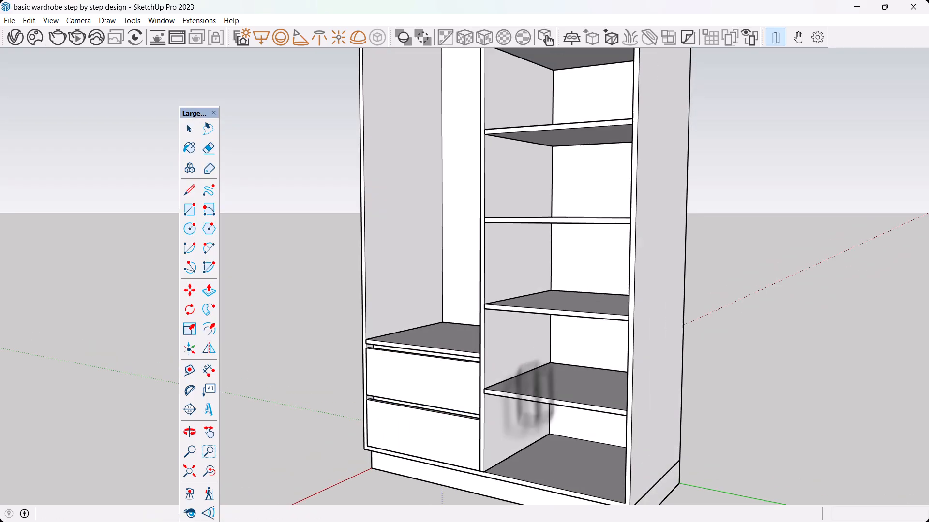
{"action": "middle_click_drag", "start_coordinate": [450, 436], "coordinate": [512, 280]}
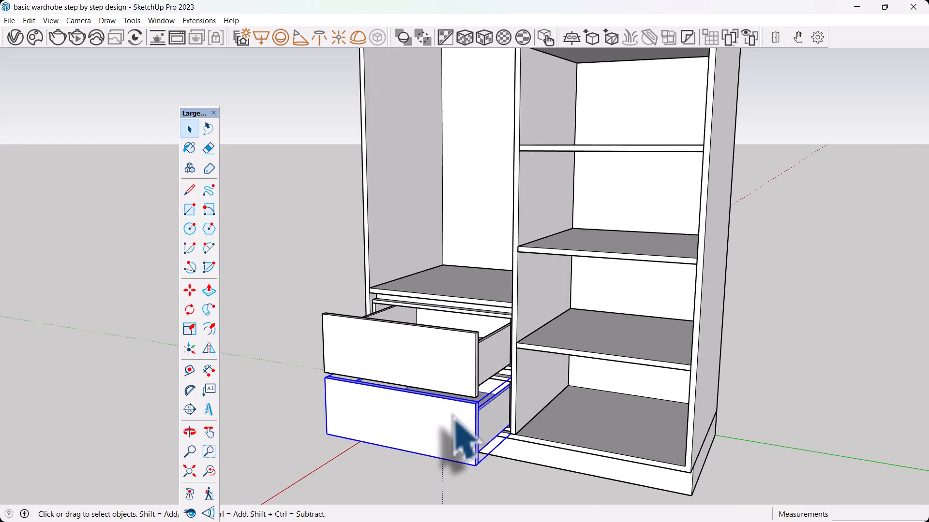
- Delete the two pulled-out drawers from the wardrobe's lower compartment
{"action": "key", "text": "Delete"}
{"action": "left_click", "coordinate": [459, 374]}
{"action": "key", "text": "Delete"}
{"action": "middle_click_drag", "start_coordinate": [507, 376], "coordinate": [521, 311]}
{"action": "scroll", "coordinate": [455, 464], "scroll_direction": "down", "scroll_amount": 5}
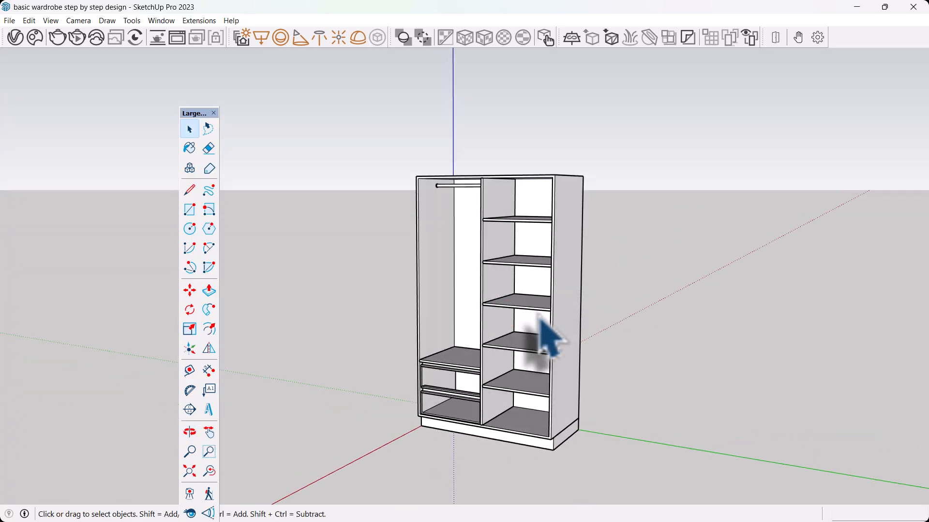
- Inspect the wardrobe without its drawers and undo the last drawer deletion
{"action": "scroll", "coordinate": [566, 324], "scroll_direction": "up", "scroll_amount": 2}
{"action": "middle_click_drag", "start_coordinate": [580, 327], "coordinate": [667, 292]}
{"action": "scroll", "coordinate": [588, 331], "scroll_direction": "up", "scroll_amount": 3}
{"action": "key", "text": "ctrl+z"}
{"action": "scroll", "coordinate": [551, 327], "scroll_direction": "down", "scroll_amount": 4}
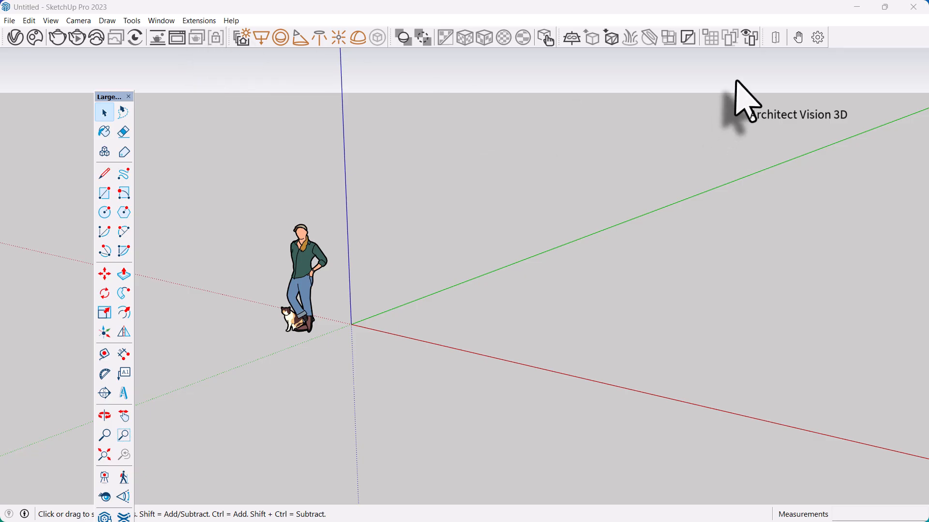
- Move the floating Large Tool Set clear of the drawing area and make sure it is enabled among the toolbars
{"action": "left_click_drag", "start_coordinate": [109, 96], "coordinate": [87, 82]}
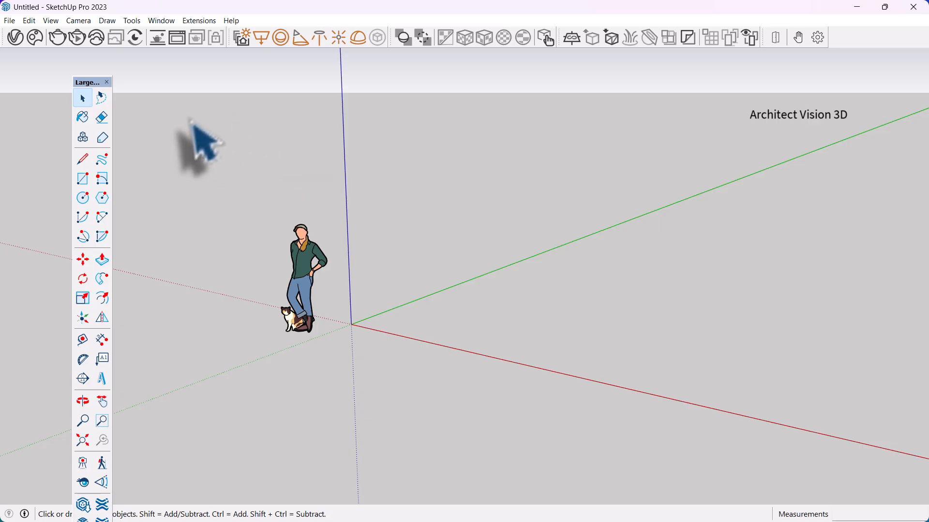
{"action": "left_click_drag", "start_coordinate": [87, 82], "coordinate": [81, 71]}
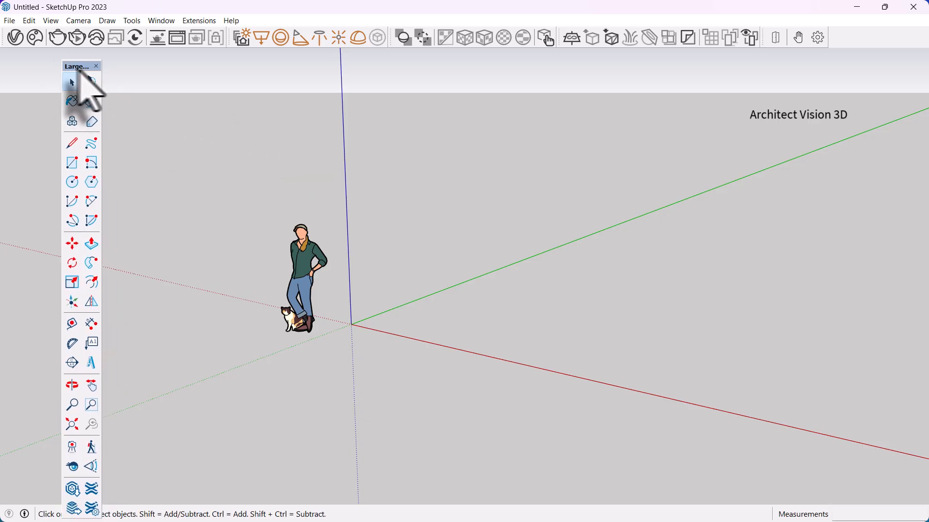
{"action": "left_click", "coordinate": [51, 22]}
{"action": "left_click", "coordinate": [54, 34]}
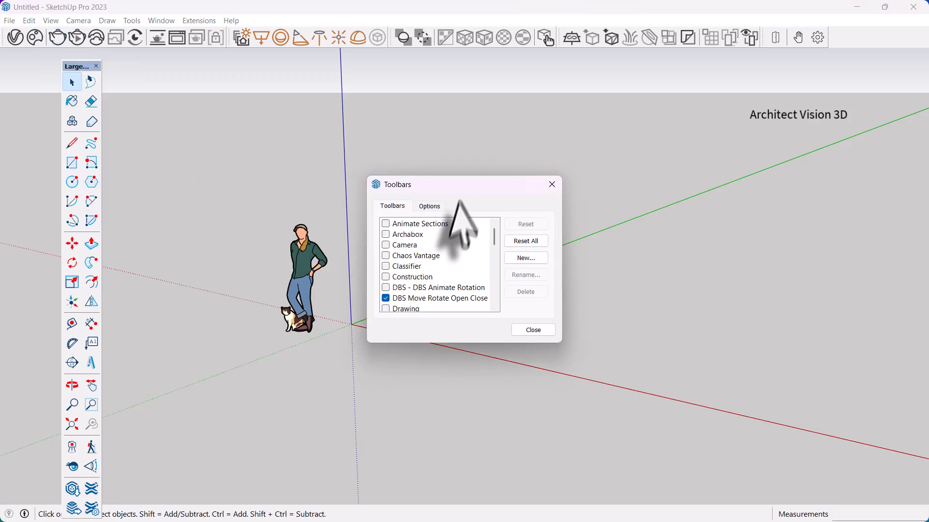
{"action": "left_click_drag", "start_coordinate": [462, 202], "coordinate": [462, 140]}
{"action": "scroll", "coordinate": [448, 227], "scroll_direction": "down", "scroll_amount": 1}
{"action": "scroll", "coordinate": [435, 213], "scroll_direction": "down", "scroll_amount": 6}
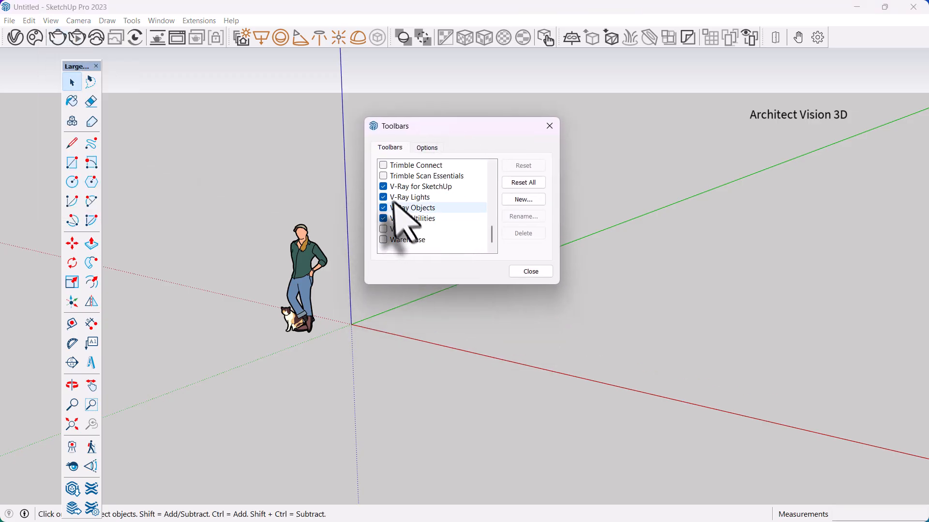
{"action": "scroll", "coordinate": [412, 213], "scroll_direction": "up", "scroll_amount": 1}
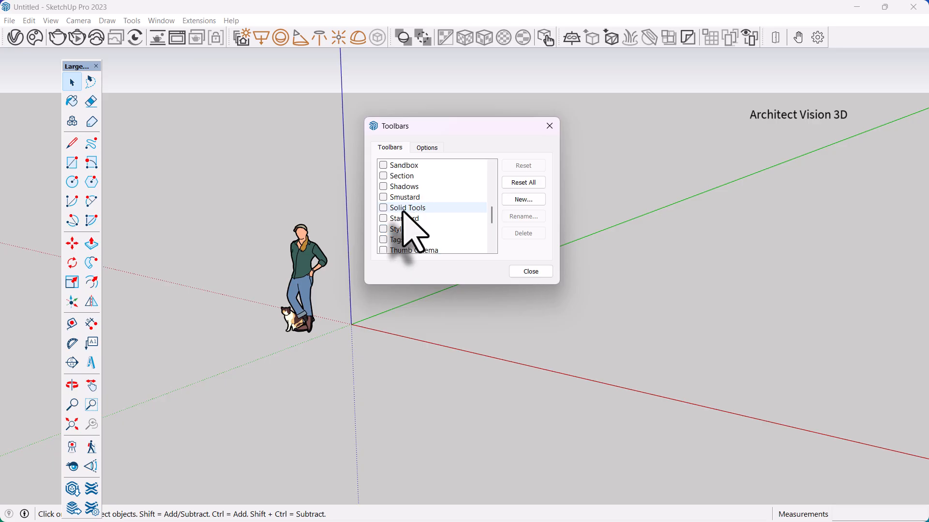
{"action": "left_click", "coordinate": [383, 208]}
{"action": "left_click", "coordinate": [385, 209]}
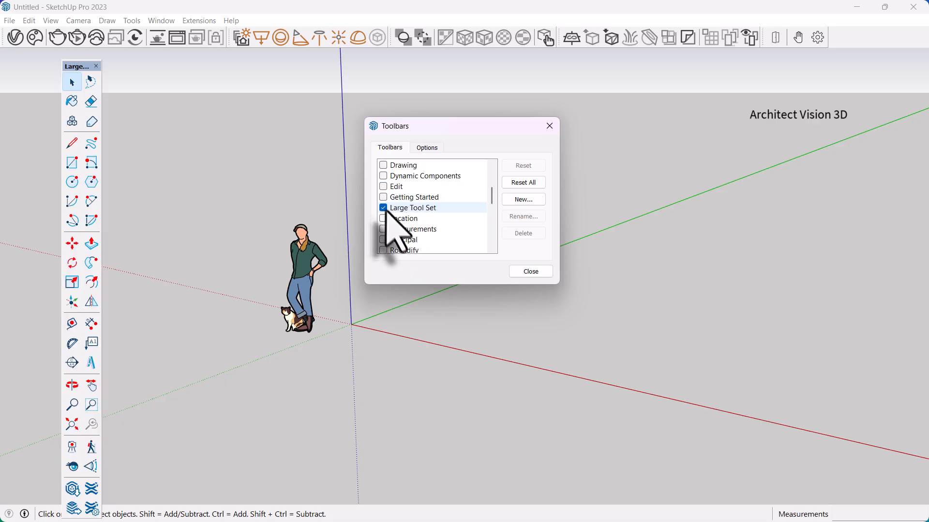
{"action": "left_click_drag", "start_coordinate": [489, 126], "coordinate": [409, 148]}
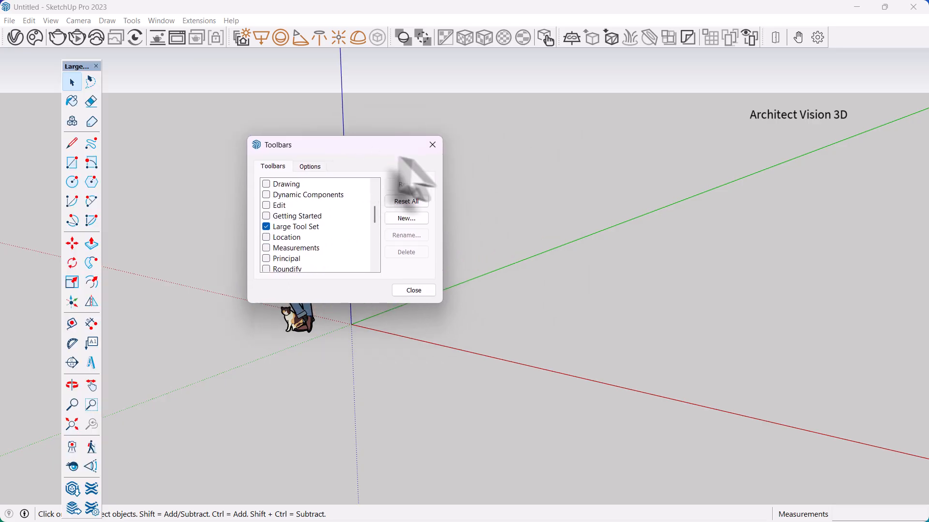
{"action": "left_click", "coordinate": [428, 145]}
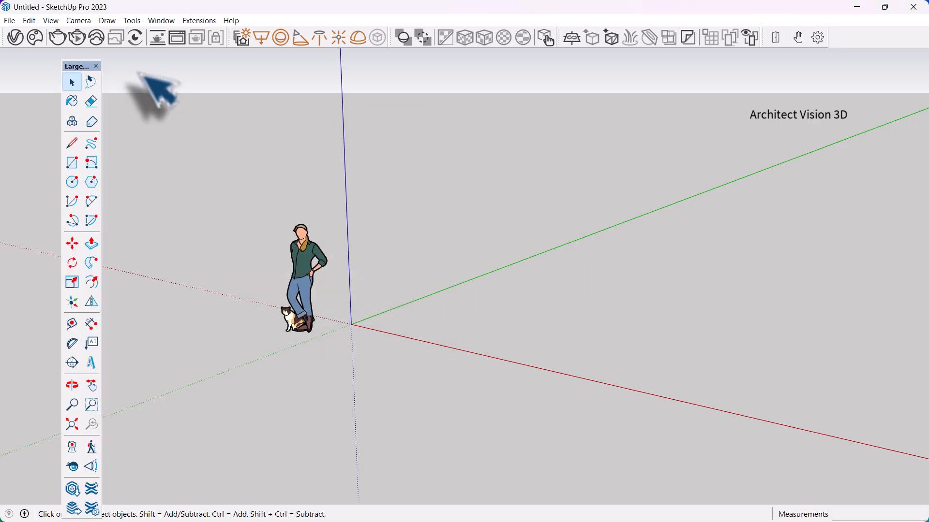
- Set the default drawing template to Architectural with millimeter units in the preferences
{"action": "left_click", "coordinate": [160, 21]}
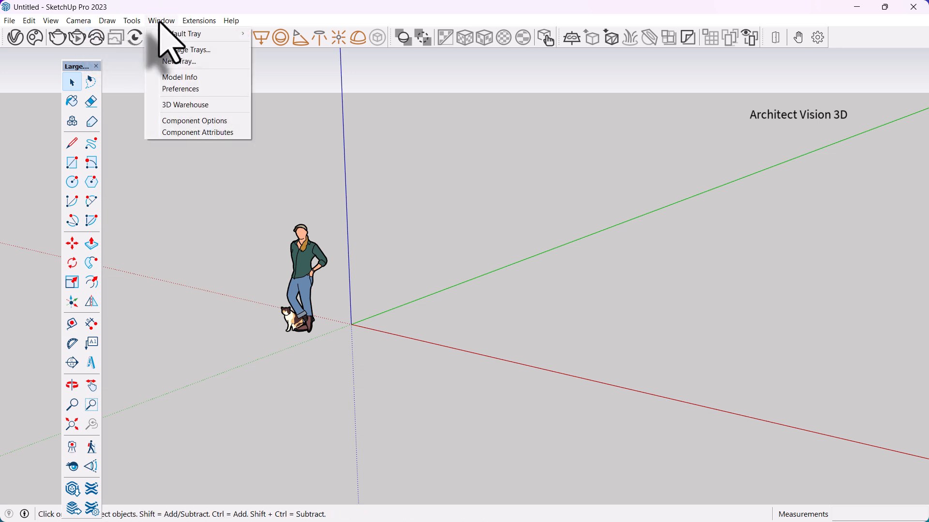
{"action": "left_click", "coordinate": [189, 90]}
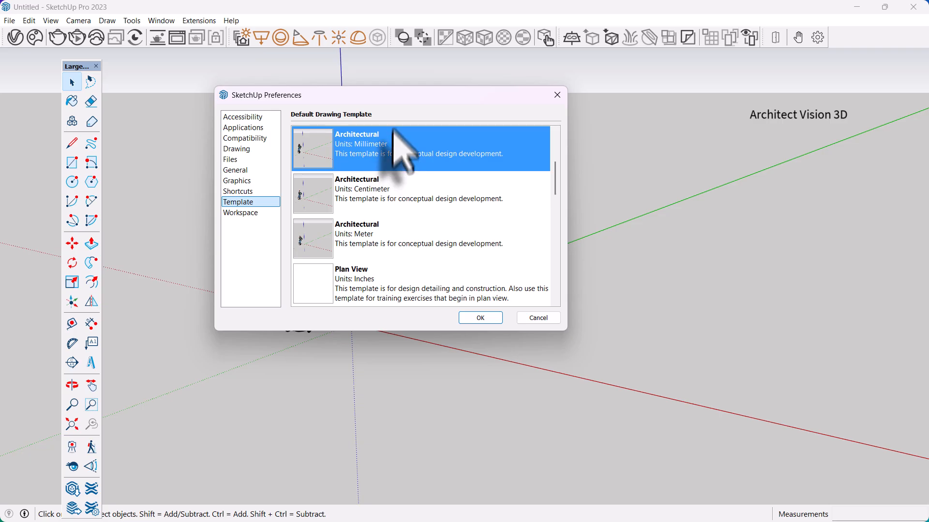
{"action": "left_click_drag", "start_coordinate": [396, 99], "coordinate": [370, 108]}
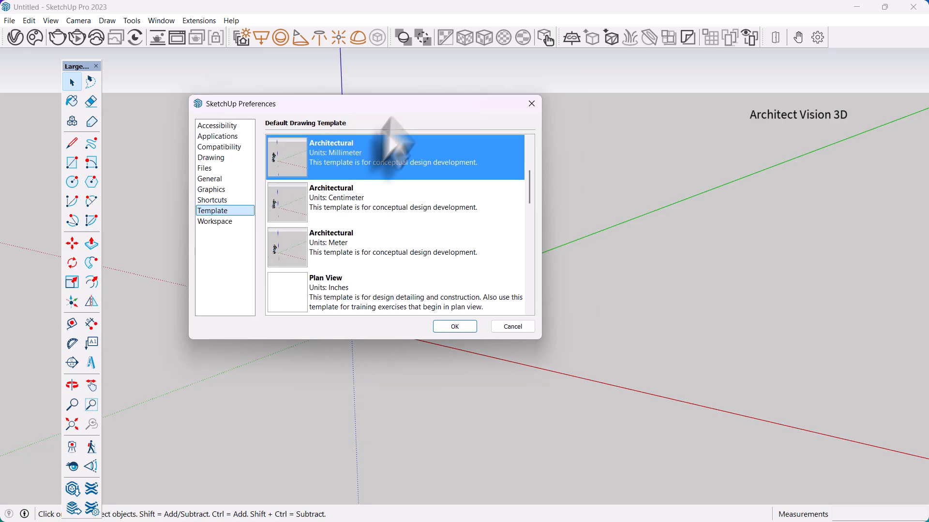
{"action": "left_click", "coordinate": [456, 327]}
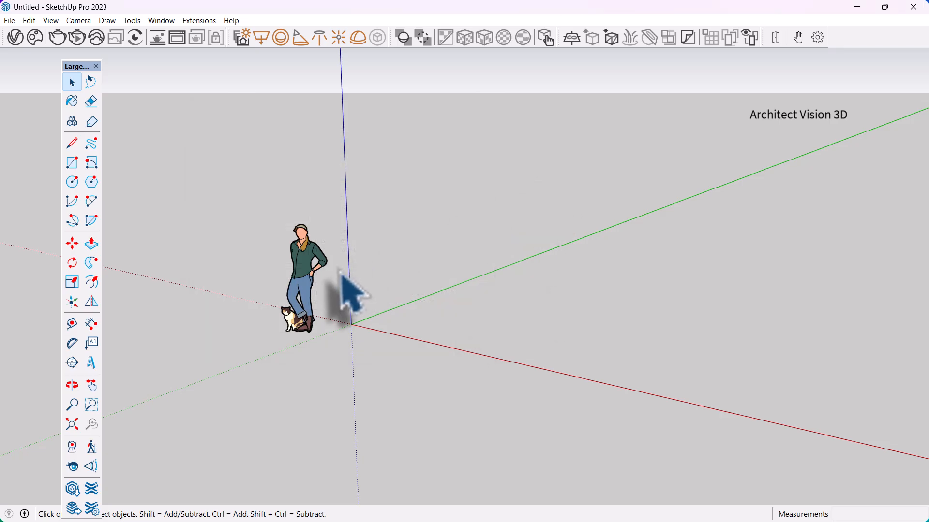
- Delete the default human figure with the cat from the model
{"action": "left_click_drag", "start_coordinate": [404, 217], "coordinate": [261, 380]}
{"action": "key", "text": "Delete"}
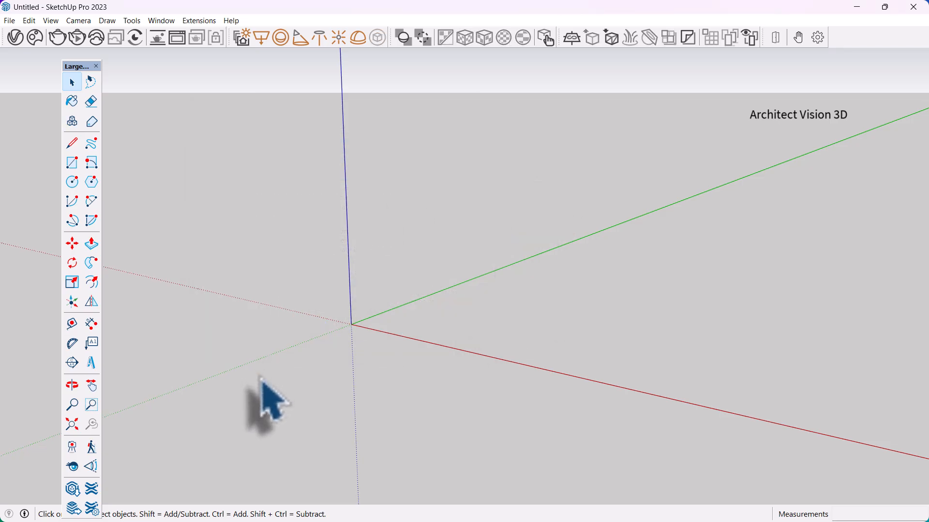
- Draw a 550 by 1200 mm rectangle on the ground plane starting at the origin
{"action": "middle_click_drag", "start_coordinate": [261, 379], "coordinate": [396, 333]}
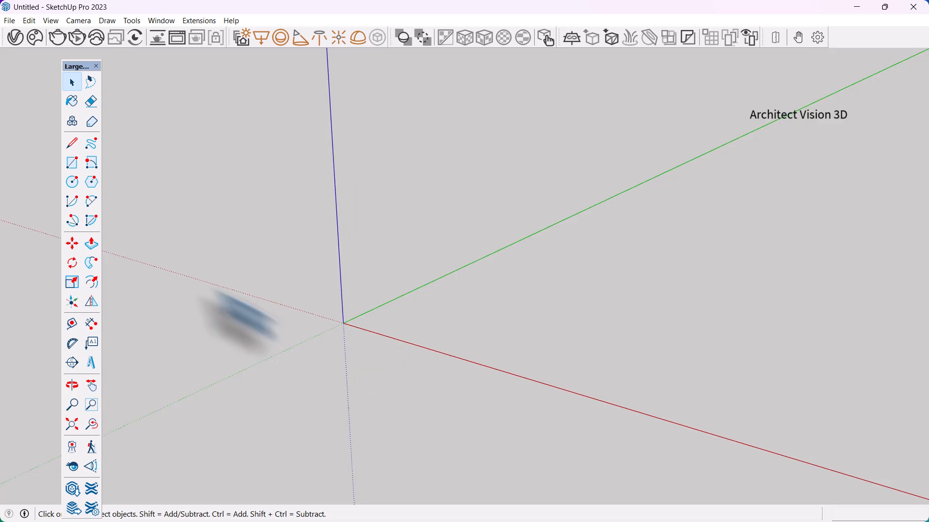
{"action": "left_click", "coordinate": [72, 164]}
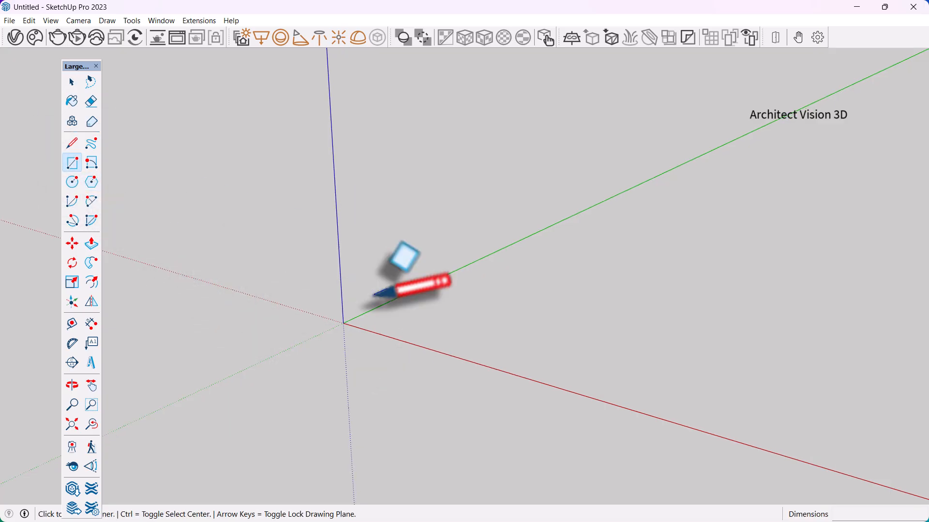
{"action": "left_click", "coordinate": [344, 323]}
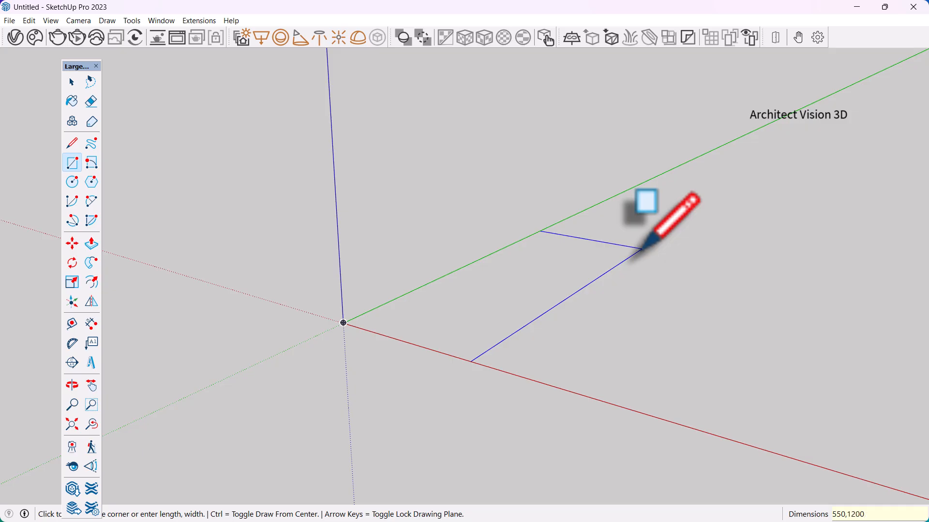
{"action": "key", "text": "Return"}
{"action": "key", "text": "space"}
- Push/Pull the rectangle upward 100 mm to form the wardrobe's base block
{"action": "scroll", "coordinate": [629, 255], "scroll_direction": "down", "scroll_amount": 2}
{"action": "middle_click_drag", "start_coordinate": [549, 234], "coordinate": [573, 360]}
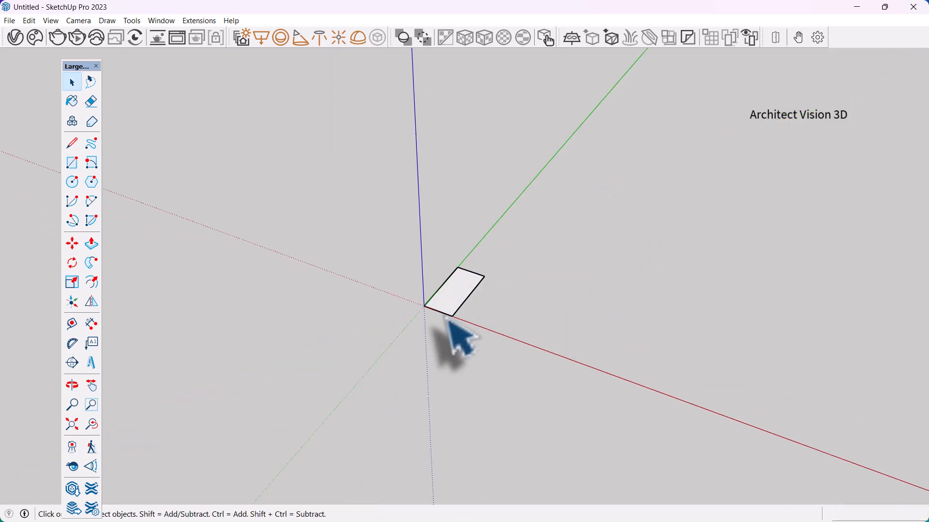
{"action": "scroll", "coordinate": [455, 293], "scroll_direction": "up", "scroll_amount": 3}
{"action": "middle_click_drag", "start_coordinate": [486, 249], "coordinate": [409, 369]}
{"action": "scroll", "coordinate": [409, 370], "scroll_direction": "up", "scroll_amount": 2}
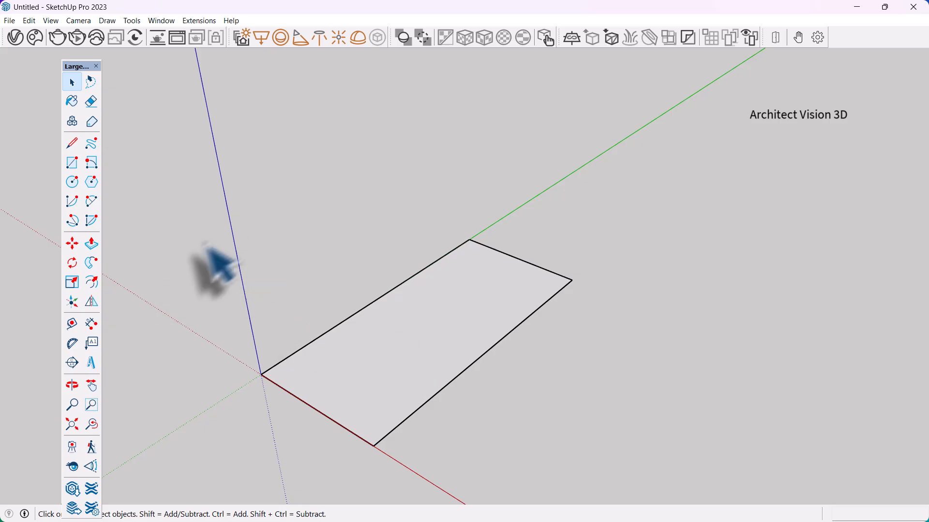
{"action": "left_click", "coordinate": [92, 244]}
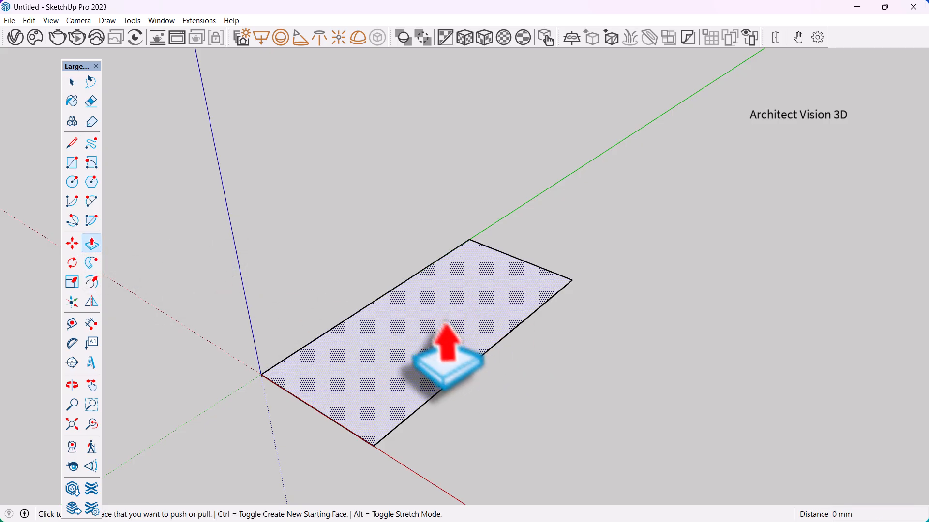
{"action": "left_click", "coordinate": [467, 363]}
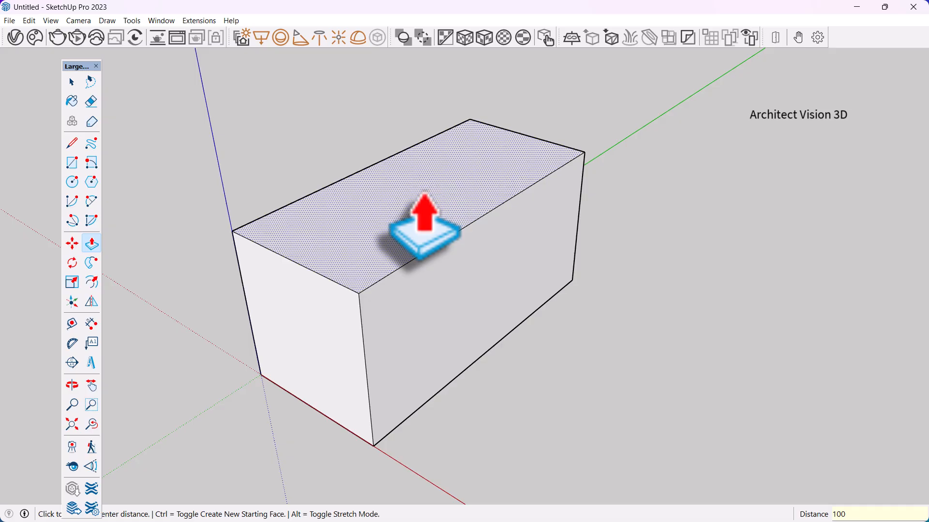
{"action": "key", "text": "Return"}
{"action": "key", "text": "space"}
- Offset the base block's top face outline inward by 18 mm
{"action": "middle_click_drag", "start_coordinate": [414, 193], "coordinate": [481, 253]}
{"action": "scroll", "coordinate": [460, 290], "scroll_direction": "up", "scroll_amount": 3}
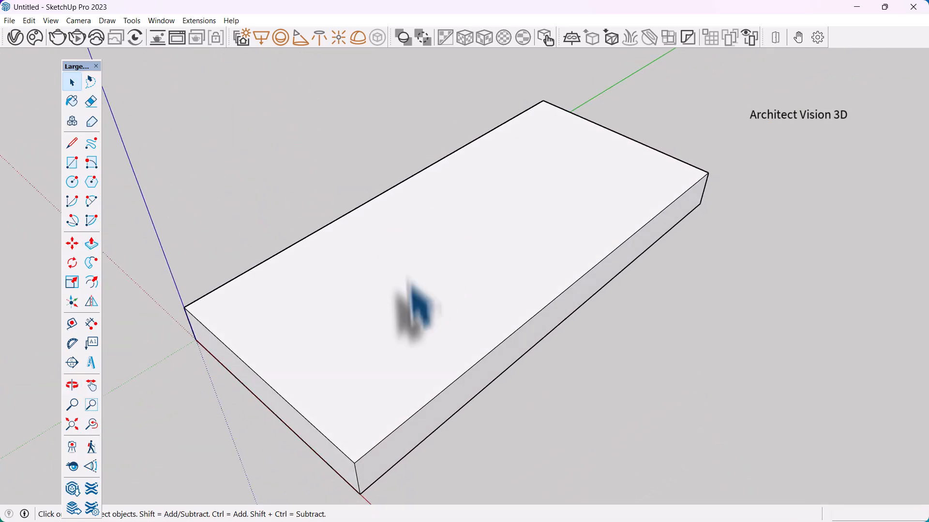
{"action": "left_click", "coordinate": [457, 289]}
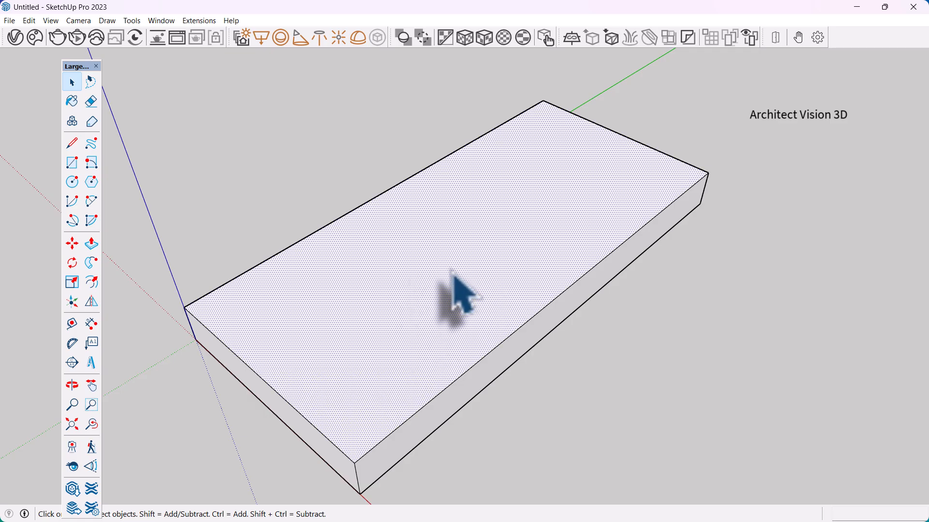
{"action": "left_click", "coordinate": [92, 282]}
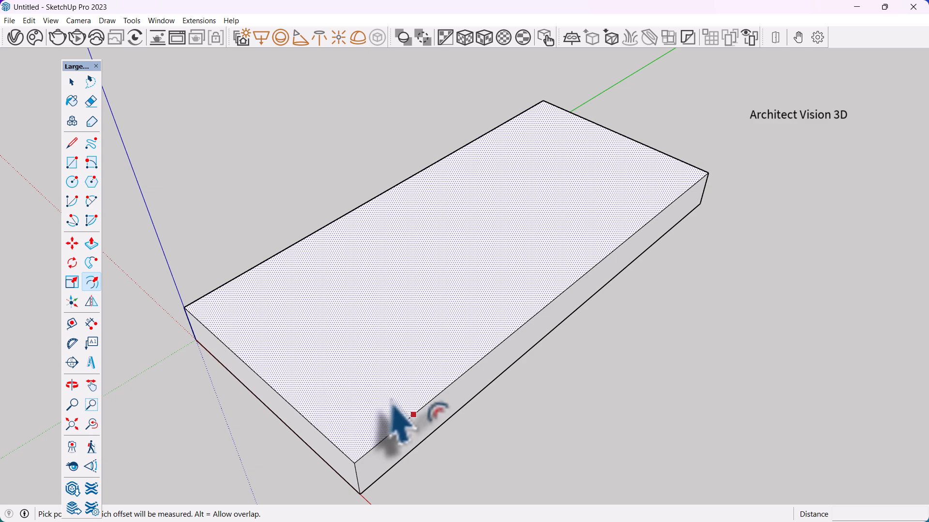
{"action": "left_click", "coordinate": [393, 423]}
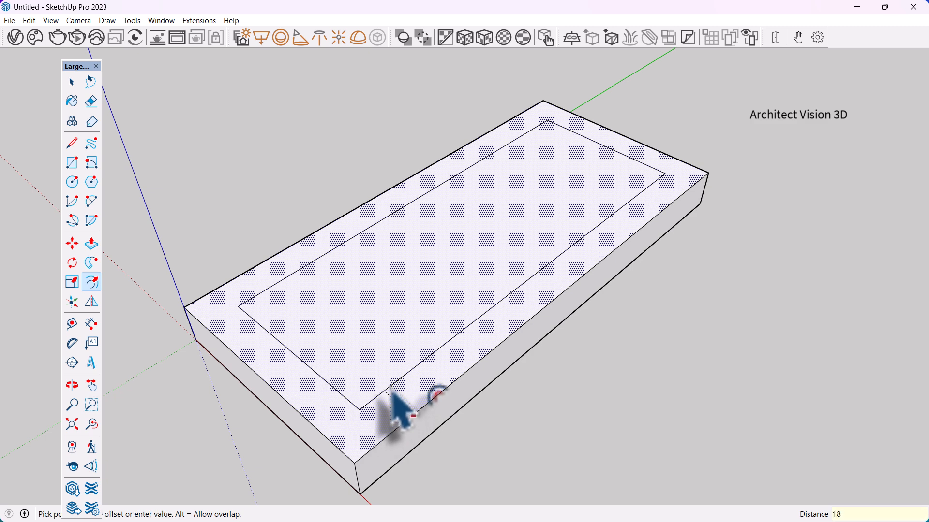
{"action": "key", "text": "Return"}
{"action": "key", "text": "space"}
- Push the inner top face down 100 mm through the block to leave a hollow plinth frame
{"action": "scroll", "coordinate": [617, 309], "scroll_direction": "down", "scroll_amount": 3}
{"action": "middle_click_drag", "start_coordinate": [667, 293], "coordinate": [647, 294]}
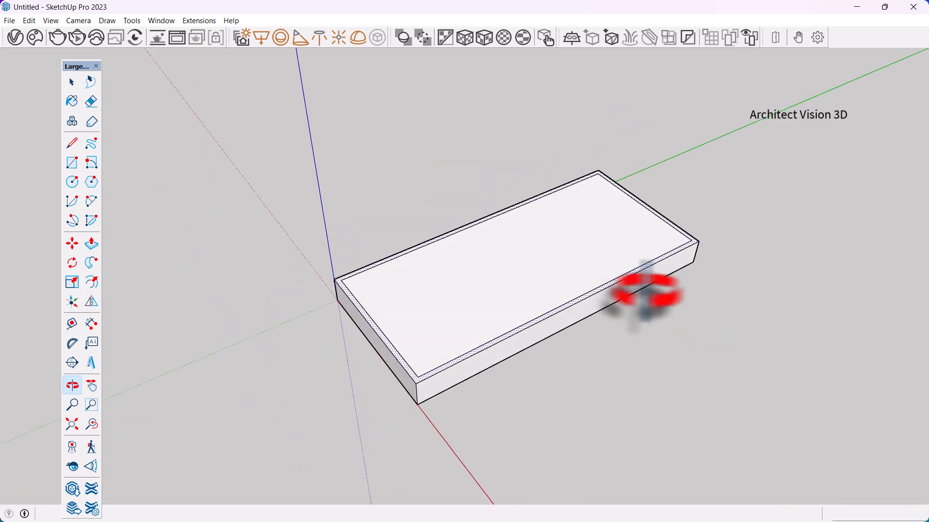
{"action": "scroll", "coordinate": [438, 305], "scroll_direction": "up", "scroll_amount": 3}
{"action": "left_click", "coordinate": [497, 295]}
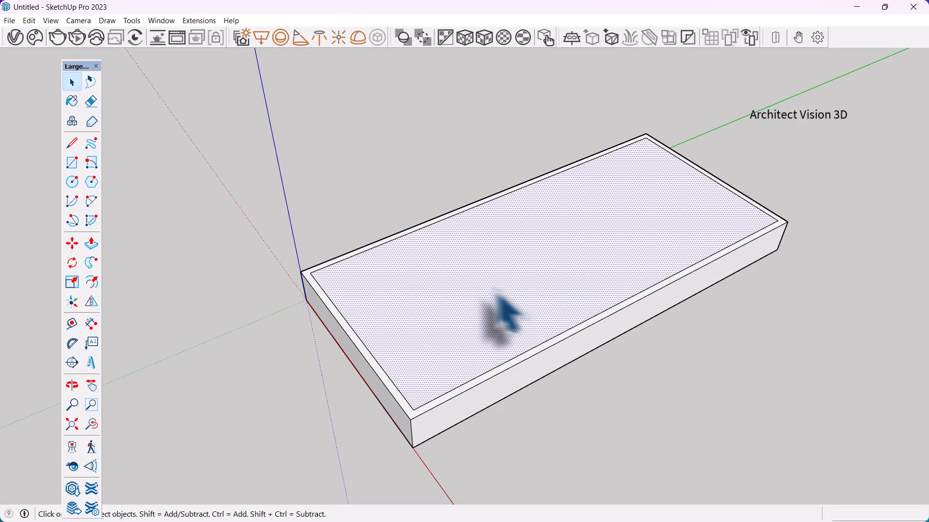
{"action": "left_click", "coordinate": [91, 244]}
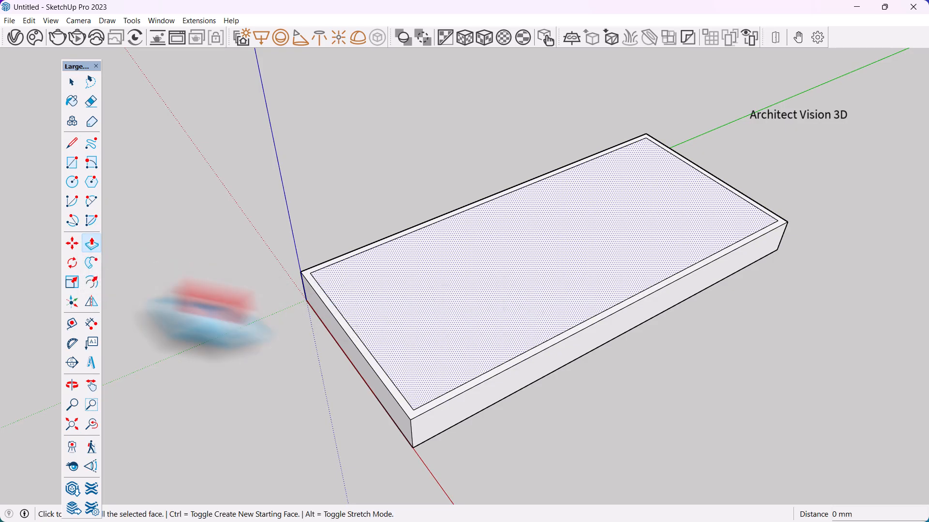
{"action": "left_click", "coordinate": [552, 259]}
{"action": "left_click", "coordinate": [412, 337]}
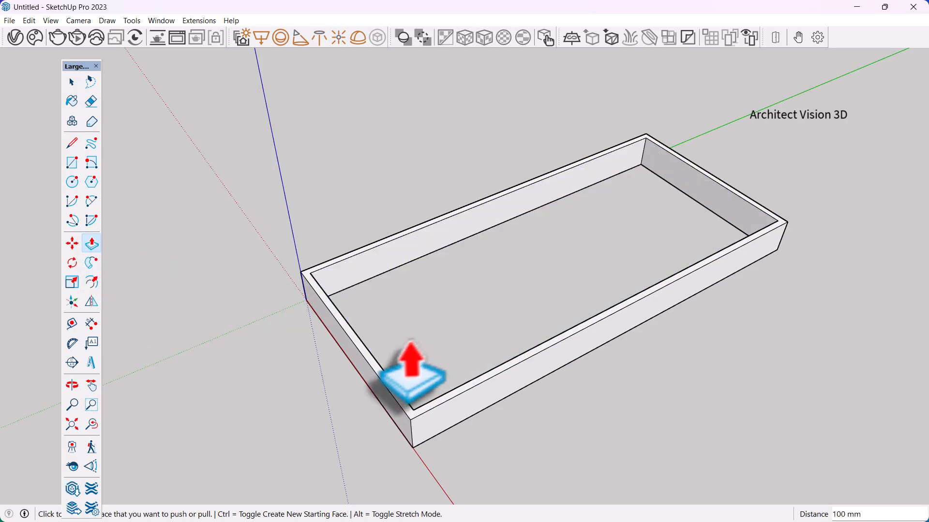
- Make the whole hollow plinth frame a group
{"action": "key", "text": "space"}
{"action": "middle_click_drag", "start_coordinate": [412, 336], "coordinate": [259, 245]}
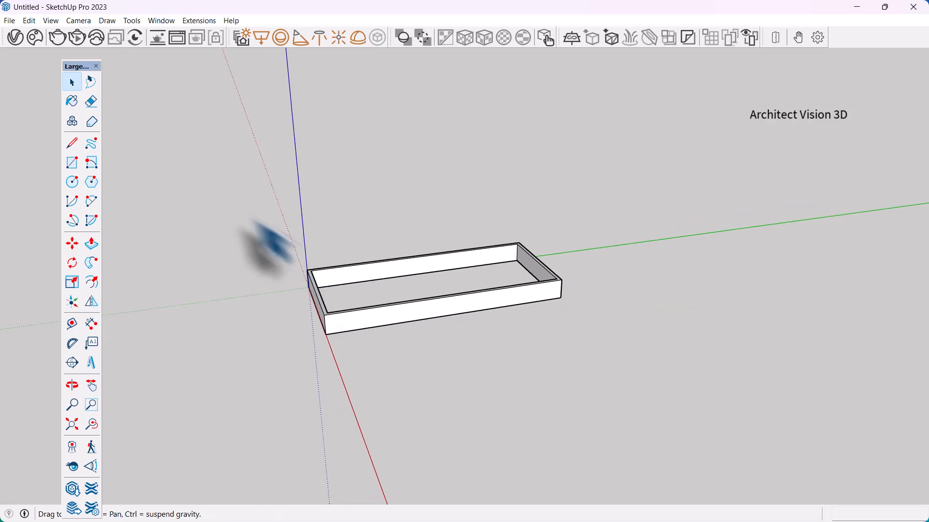
{"action": "left_click_drag", "start_coordinate": [200, 189], "coordinate": [712, 416]}
{"action": "middle_click_drag", "start_coordinate": [438, 288], "coordinate": [487, 303]}
{"action": "scroll", "coordinate": [485, 309], "scroll_direction": "up", "scroll_amount": 3}
{"action": "right_click", "coordinate": [484, 310]}
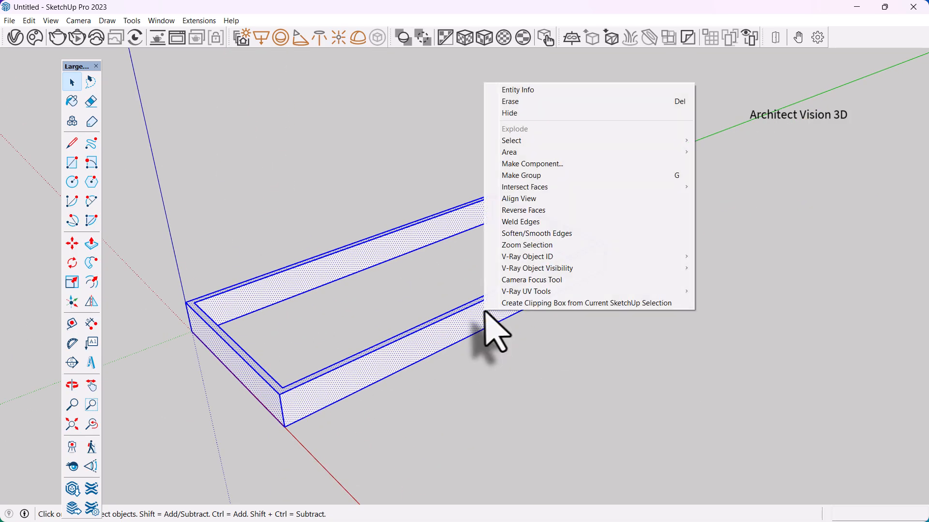
{"action": "left_click", "coordinate": [525, 177]}
{"action": "left_click", "coordinate": [681, 327]}
- Place a guide parallel to the plinth's rear long top edge at a distance of 600 mm, extending past the front
{"action": "scroll", "coordinate": [682, 328], "scroll_direction": "down", "scroll_amount": 3}
{"action": "middle_click_drag", "start_coordinate": [683, 329], "coordinate": [379, 314]}
{"action": "middle_click_drag", "start_coordinate": [369, 260], "coordinate": [239, 332]}
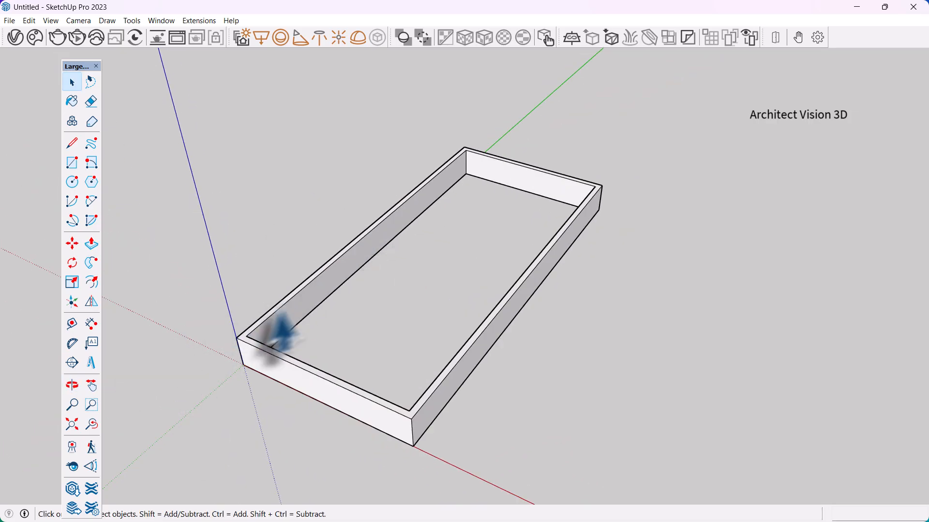
{"action": "left_click", "coordinate": [77, 324]}
{"action": "middle_click_drag", "start_coordinate": [304, 257], "coordinate": [337, 277]}
{"action": "scroll", "coordinate": [338, 276], "scroll_direction": "up", "scroll_amount": 3}
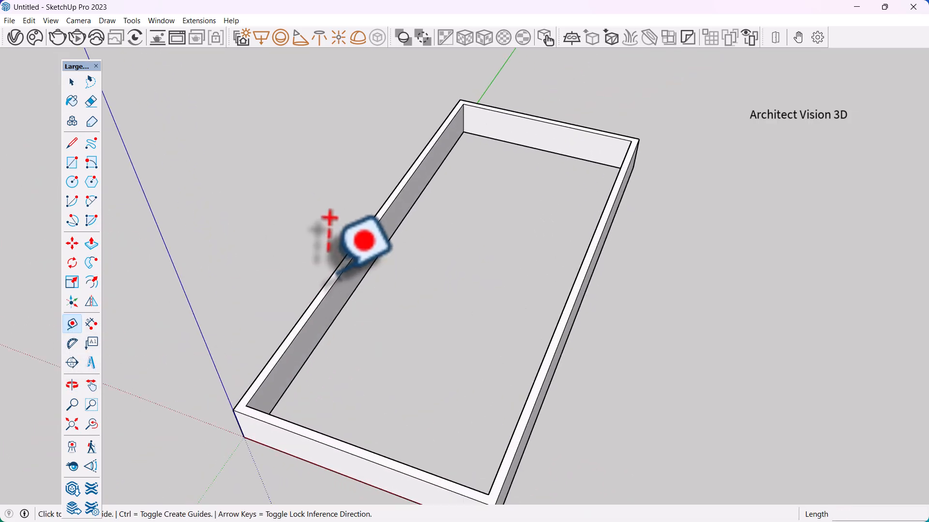
{"action": "left_click", "coordinate": [335, 273]}
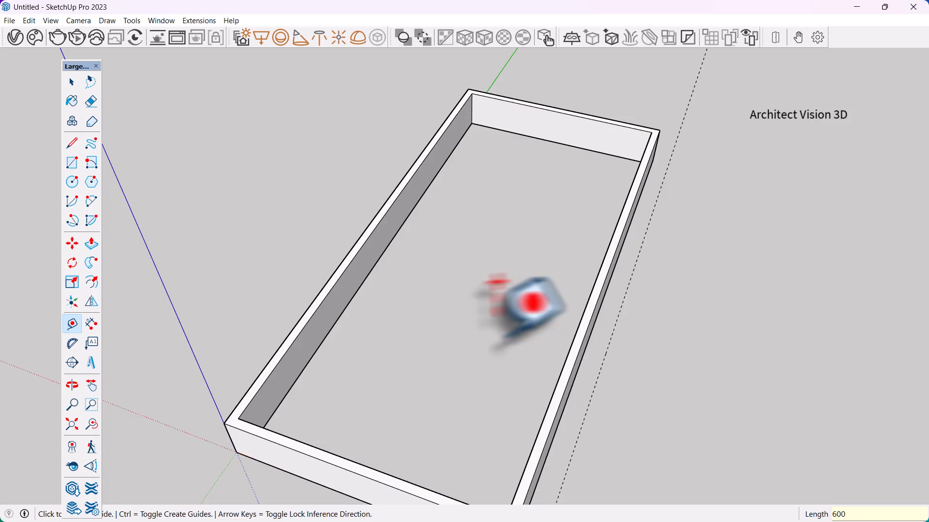
- Add a guide along the plinth's far short top edge so that it crosses the 600 mm guide
{"action": "scroll", "coordinate": [488, 271], "scroll_direction": "down", "scroll_amount": 3}
{"action": "middle_click_drag", "start_coordinate": [481, 253], "coordinate": [387, 259]}
{"action": "scroll", "coordinate": [581, 263], "scroll_direction": "up", "scroll_amount": 4}
{"action": "key", "text": "space"}
{"action": "key", "text": "t"}
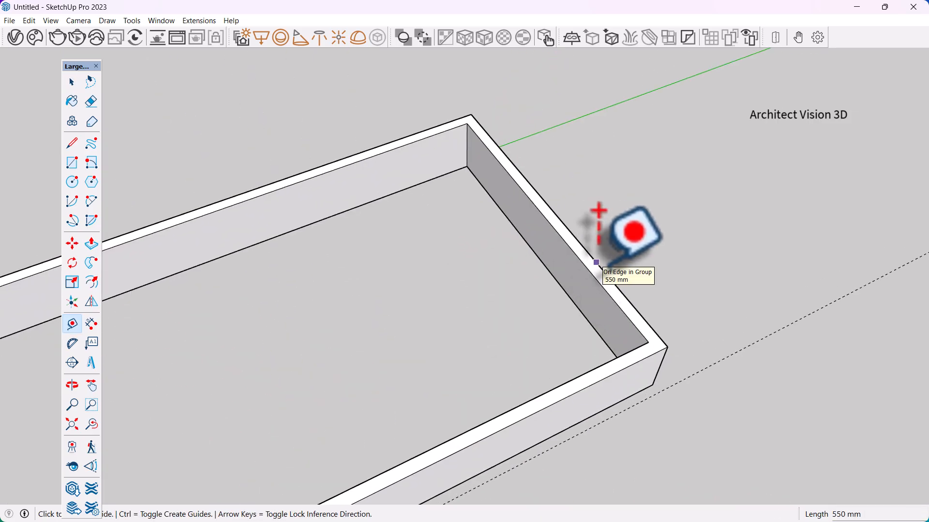
{"action": "left_click", "coordinate": [596, 263]}
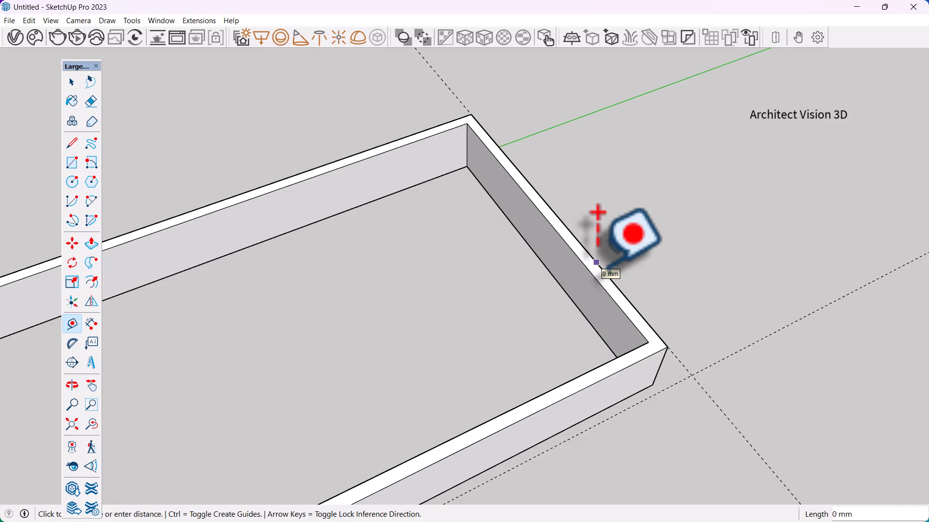
{"action": "key", "text": "space"}
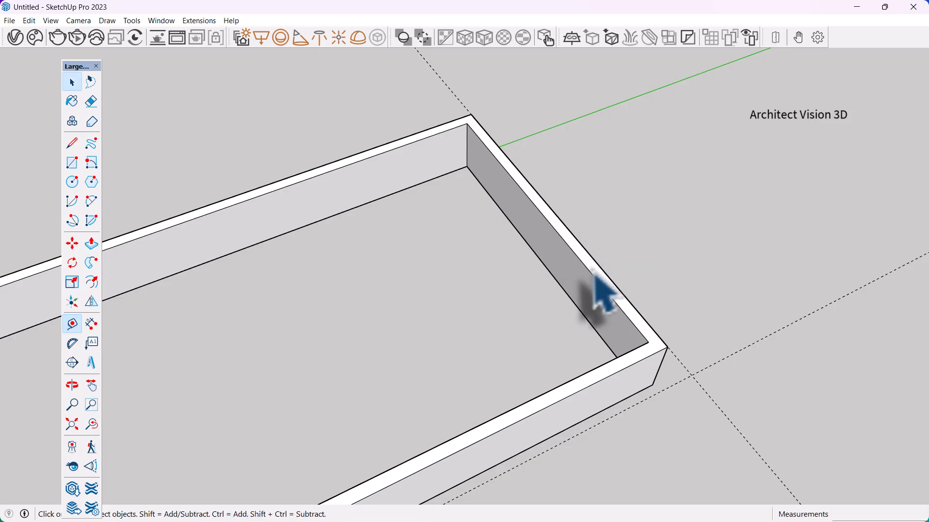
- Draw a rectangle over the plinth from its top rear corner to the intersection of the two guides
{"action": "middle_click_drag", "start_coordinate": [602, 290], "coordinate": [658, 300]}
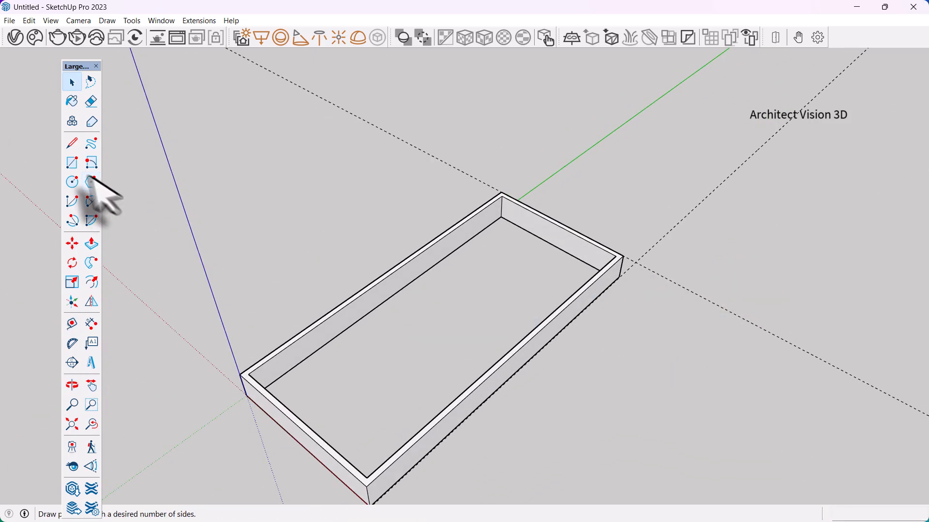
{"action": "left_click", "coordinate": [72, 163]}
{"action": "scroll", "coordinate": [300, 291], "scroll_direction": "down", "scroll_amount": 2}
{"action": "scroll", "coordinate": [288, 305], "scroll_direction": "up", "scroll_amount": 2}
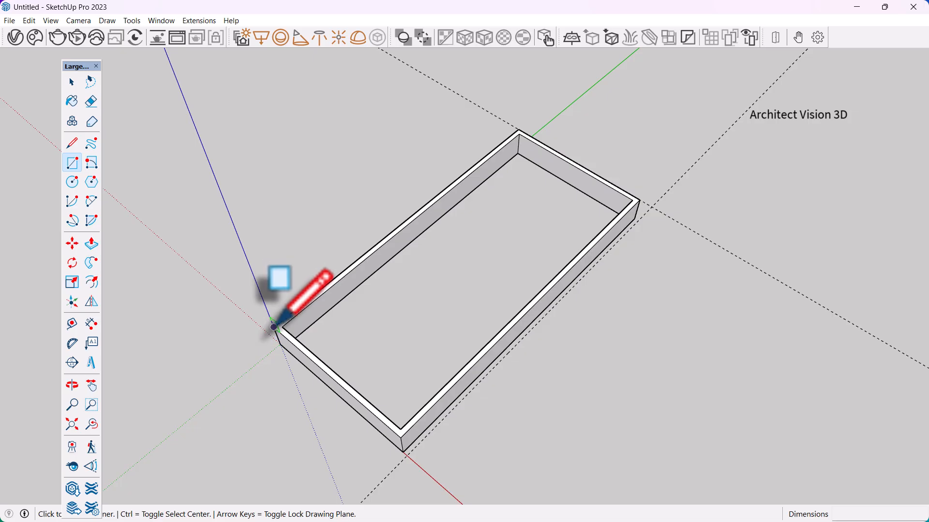
{"action": "left_click", "coordinate": [274, 328]}
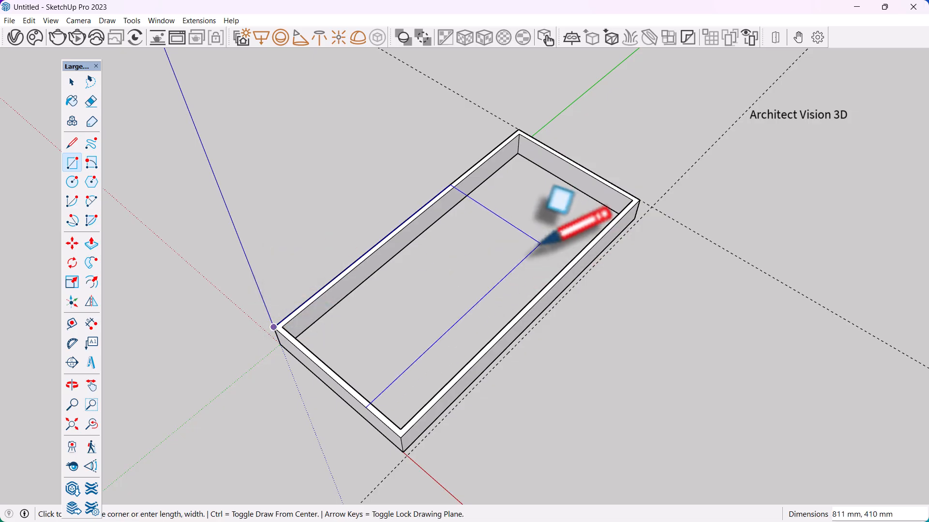
{"action": "scroll", "coordinate": [672, 198], "scroll_direction": "up", "scroll_amount": 1}
{"action": "left_click", "coordinate": [645, 211]}
{"action": "key", "text": "space"}
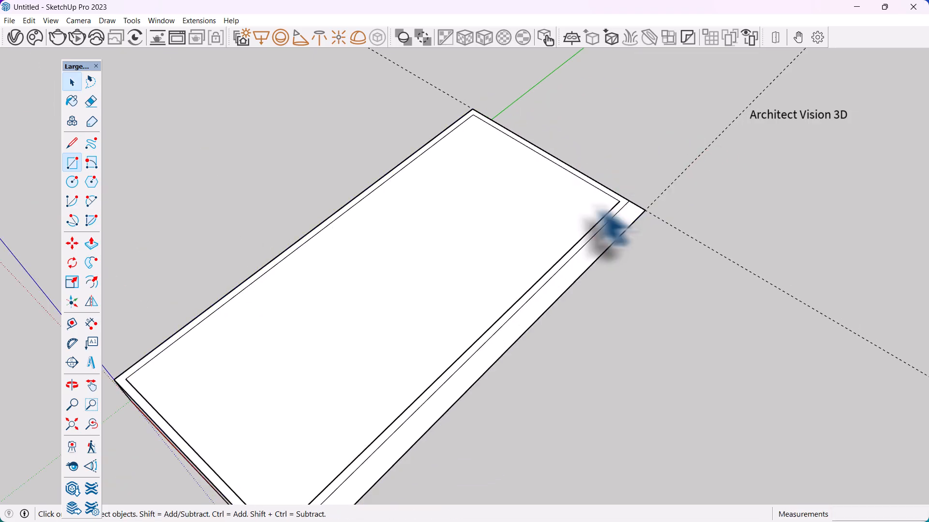
- Push/Pull the rectangle upward to form the tall wardrobe body above the plinth
{"action": "middle_click_drag", "start_coordinate": [611, 228], "coordinate": [653, 114]}
{"action": "left_click", "coordinate": [92, 243]}
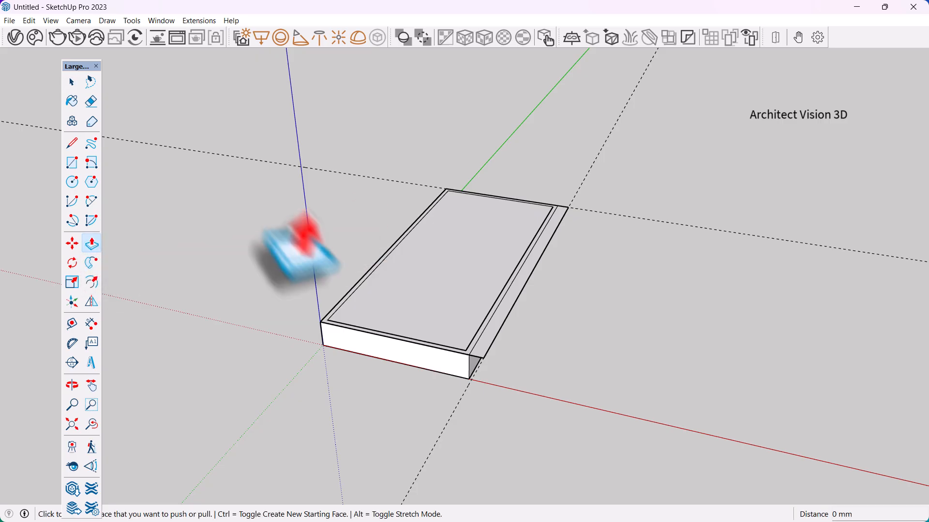
{"action": "scroll", "coordinate": [481, 271], "scroll_direction": "up", "scroll_amount": 2}
{"action": "left_click", "coordinate": [468, 339]}
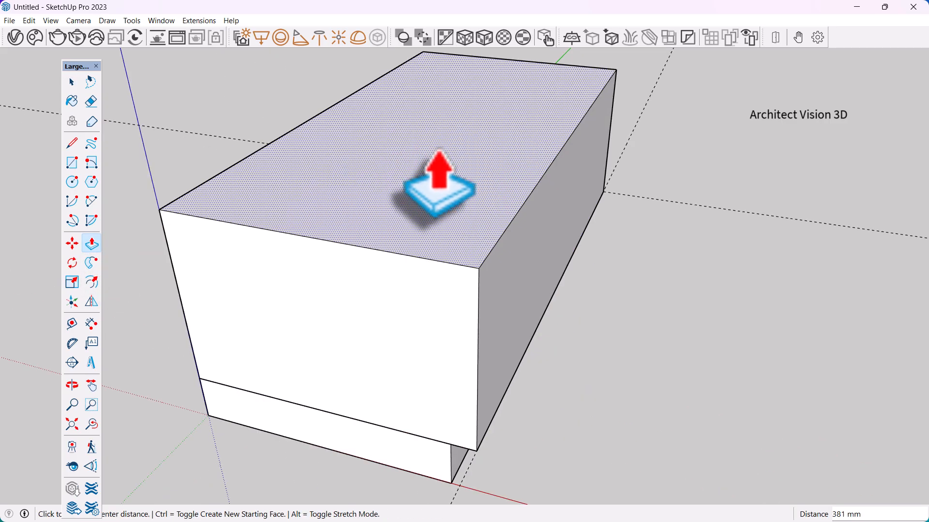
{"action": "key", "text": "Return"}
{"action": "key", "text": "space"}
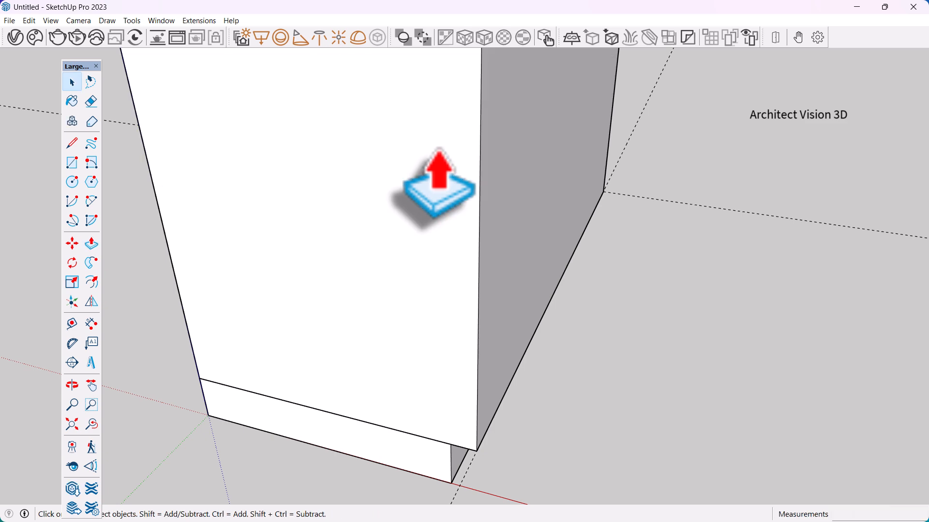
- Place a guide on the wardrobe body's top face 12 mm in from the rear edge
{"action": "scroll", "coordinate": [426, 217], "scroll_direction": "down", "scroll_amount": 5}
{"action": "middle_click_drag", "start_coordinate": [627, 321], "coordinate": [491, 218]}
{"action": "scroll", "coordinate": [518, 259], "scroll_direction": "up", "scroll_amount": 5}
{"action": "scroll", "coordinate": [498, 276], "scroll_direction": "down", "scroll_amount": 3}
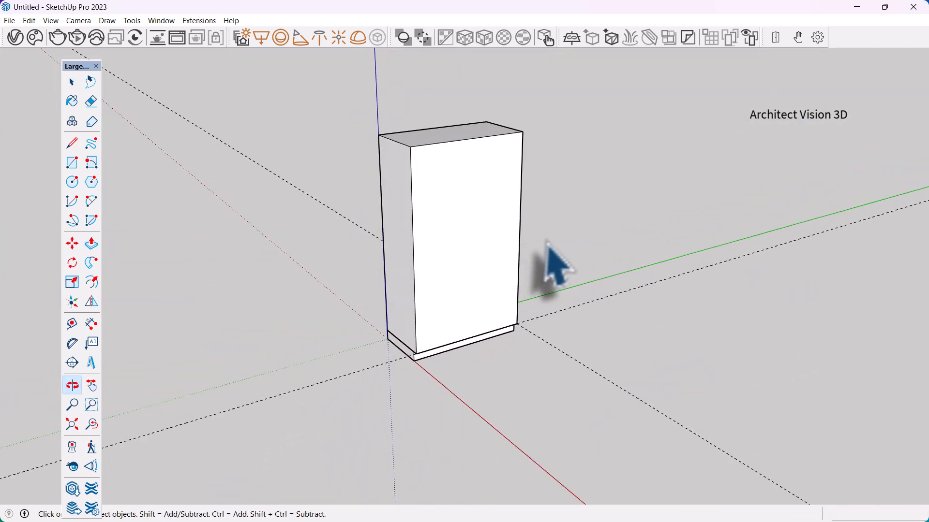
{"action": "middle_click_drag", "start_coordinate": [549, 265], "coordinate": [467, 256]}
{"action": "scroll", "coordinate": [498, 208], "scroll_direction": "up", "scroll_amount": 3}
{"action": "scroll", "coordinate": [445, 203], "scroll_direction": "up", "scroll_amount": 4}
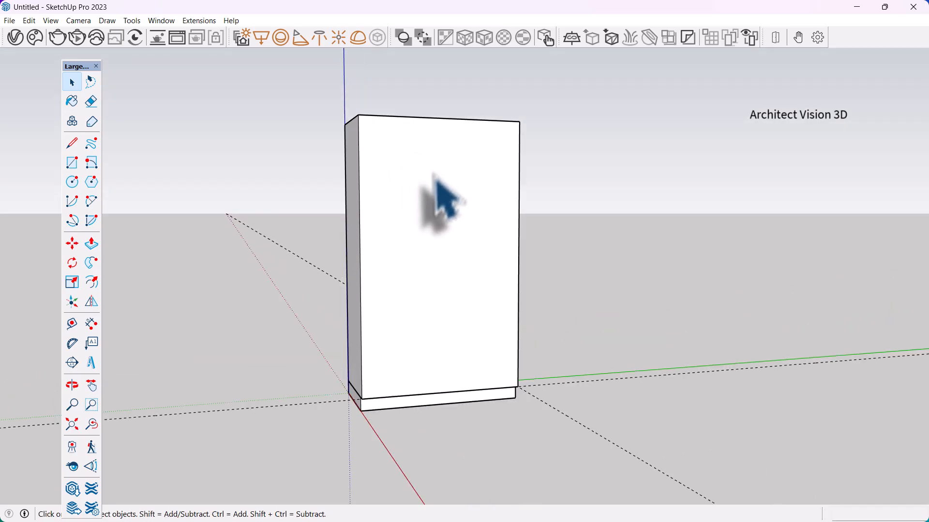
{"action": "middle_click_drag", "start_coordinate": [452, 218], "coordinate": [477, 334]}
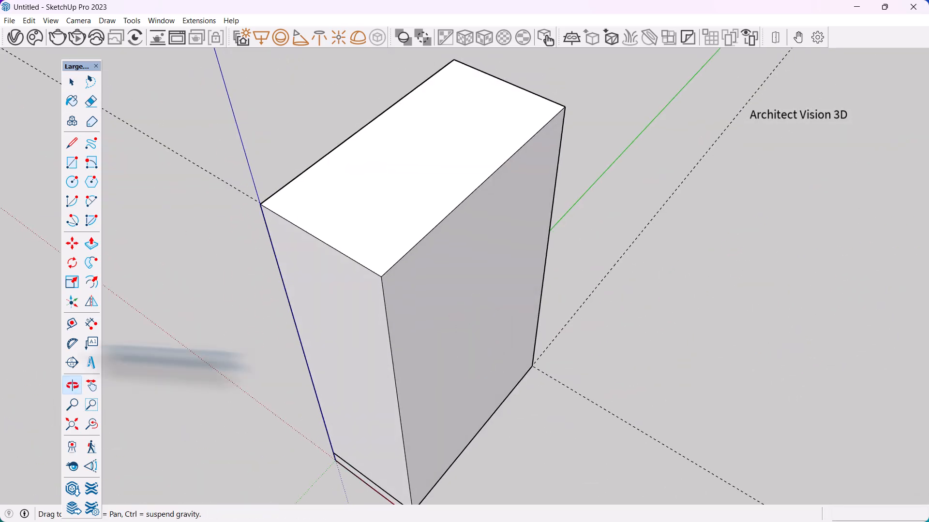
{"action": "left_click", "coordinate": [72, 323]}
{"action": "scroll", "coordinate": [326, 154], "scroll_direction": "up", "scroll_amount": 2}
{"action": "left_click", "coordinate": [323, 150]}
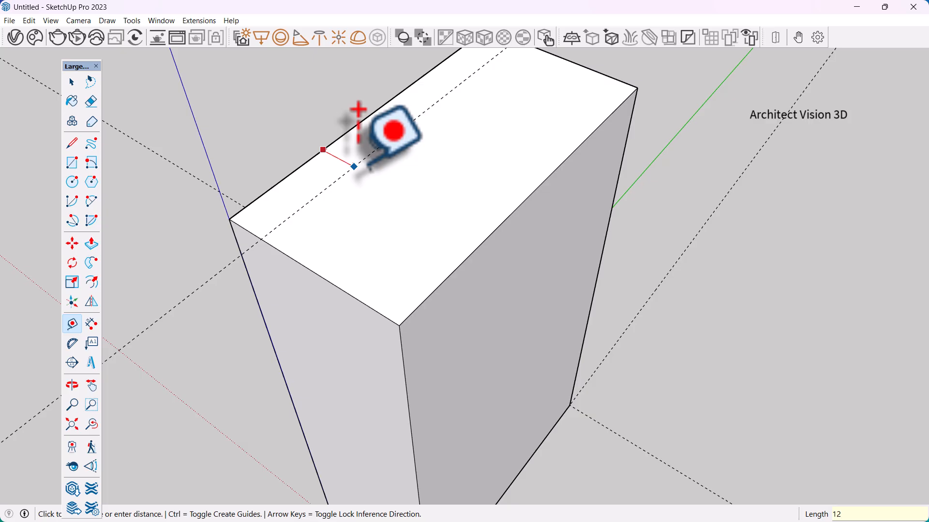
- Offset the outline of the wardrobe body's front face inward by 18 mm
{"action": "scroll", "coordinate": [370, 167], "scroll_direction": "down", "scroll_amount": 2}
{"action": "middle_click_drag", "start_coordinate": [476, 186], "coordinate": [370, 131]}
{"action": "scroll", "coordinate": [366, 230], "scroll_direction": "up", "scroll_amount": 2}
{"action": "key", "text": "space"}
{"action": "left_click", "coordinate": [370, 234]}
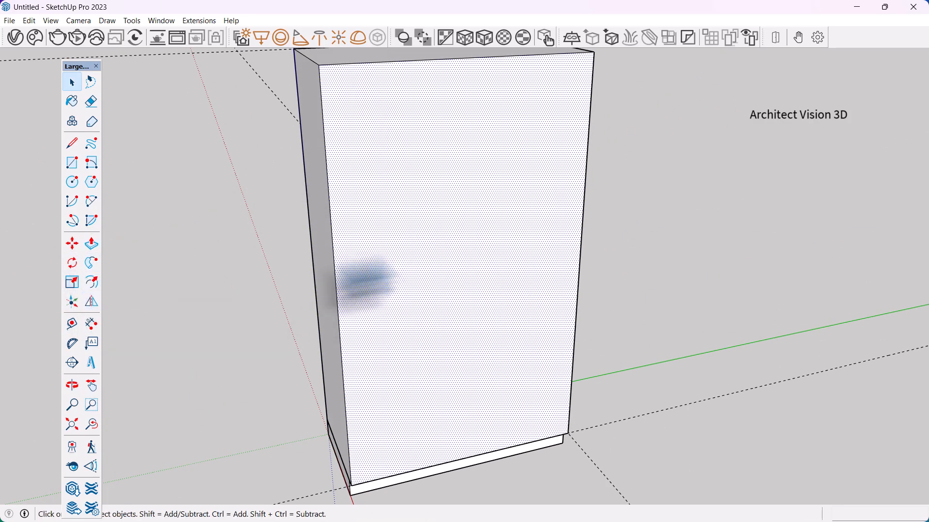
{"action": "left_click", "coordinate": [92, 283]}
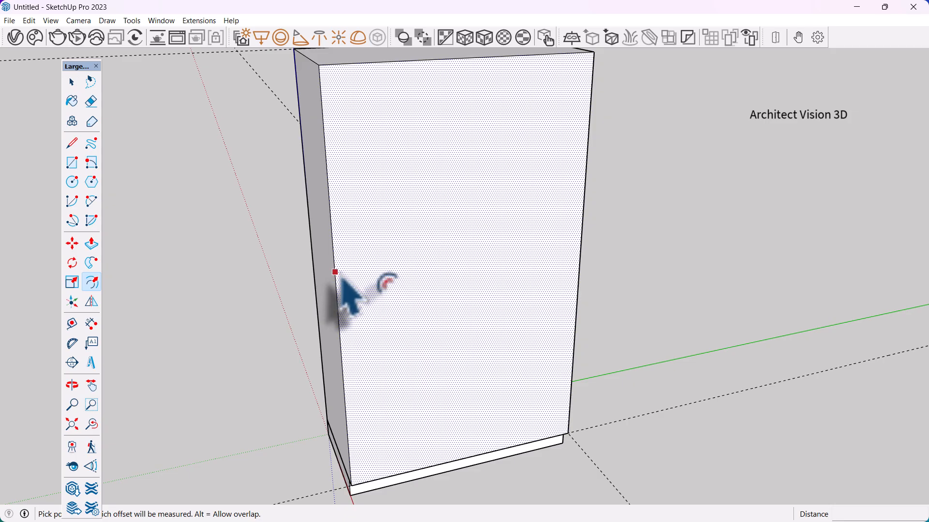
{"action": "left_click", "coordinate": [335, 274]}
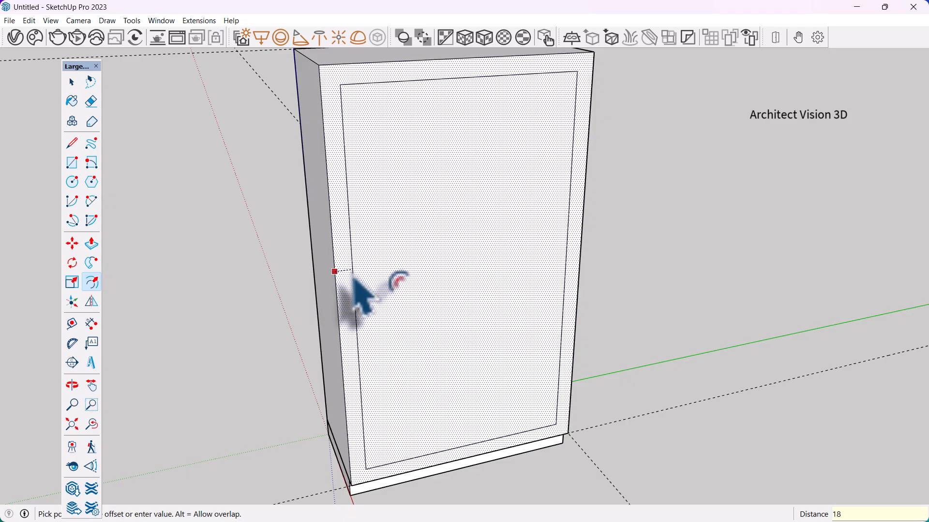
{"action": "key", "text": "Return"}
{"action": "key", "text": "space"}
- Push the inner front face back to the 12 mm guide to hollow out the wardrobe body, leaving a back panel
{"action": "scroll", "coordinate": [413, 348], "scroll_direction": "down", "scroll_amount": 3}
{"action": "middle_click_drag", "start_coordinate": [413, 348], "coordinate": [445, 361]}
{"action": "scroll", "coordinate": [430, 216], "scroll_direction": "up", "scroll_amount": 1}
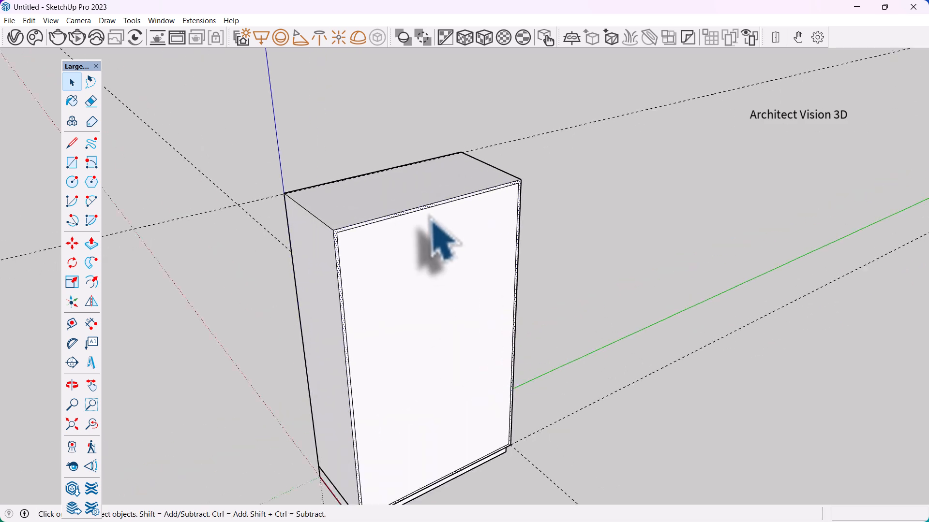
{"action": "left_click", "coordinate": [437, 271]}
{"action": "middle_click_drag", "start_coordinate": [433, 276], "coordinate": [452, 300]}
{"action": "left_click", "coordinate": [92, 244]}
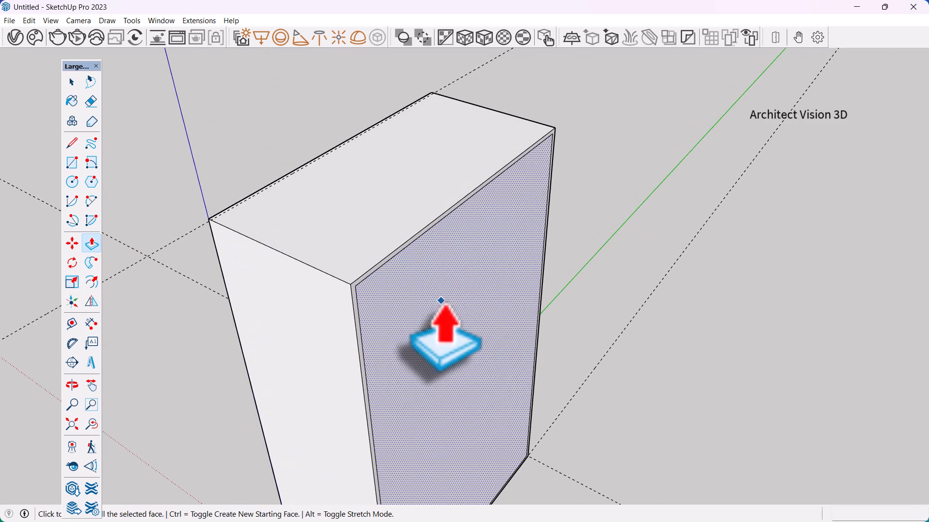
{"action": "left_click", "coordinate": [441, 301]}
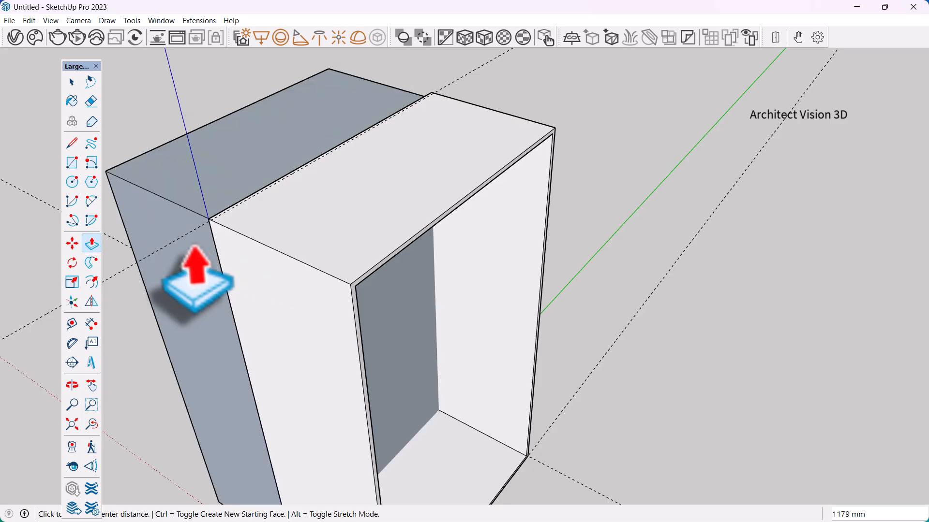
{"action": "left_click", "coordinate": [180, 266]}
{"action": "middle_click_drag", "start_coordinate": [254, 274], "coordinate": [317, 172]}
{"action": "key", "text": "space"}
{"action": "left_click", "coordinate": [624, 269]}
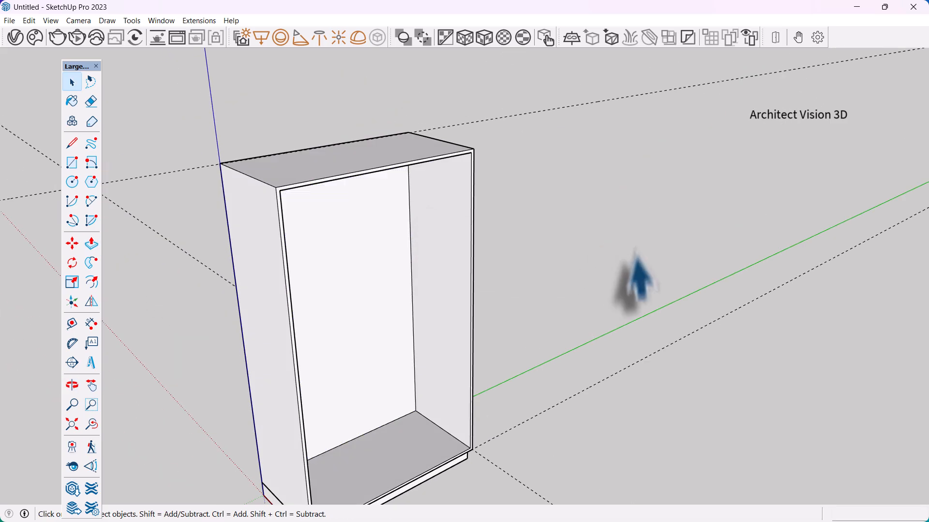
- Examine the hollowed wardrobe interior and its back panel from both sides
{"action": "middle_click_drag", "start_coordinate": [634, 271], "coordinate": [571, 257]}
{"action": "scroll", "coordinate": [379, 276], "scroll_direction": "up", "scroll_amount": 4}
{"action": "left_click", "coordinate": [369, 269]}
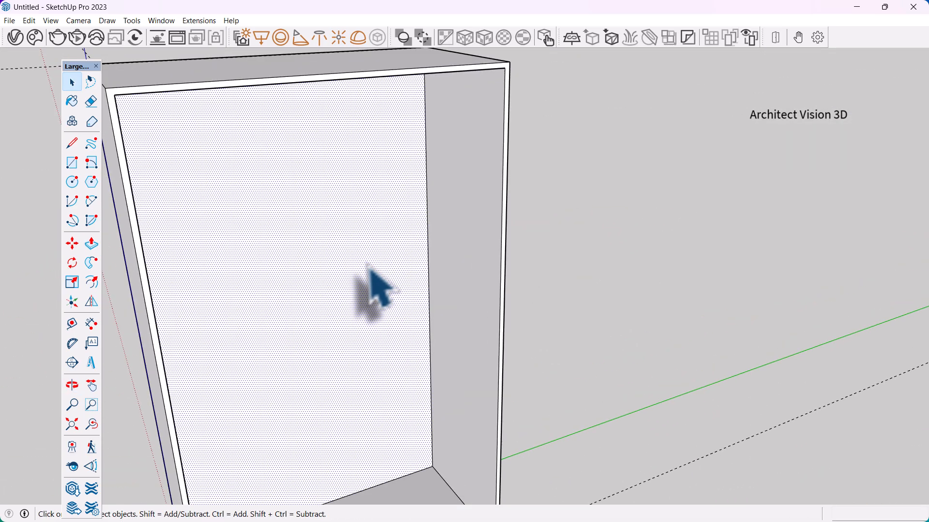
{"action": "scroll", "coordinate": [369, 270], "scroll_direction": "down", "scroll_amount": 3}
{"action": "middle_click_drag", "start_coordinate": [372, 268], "coordinate": [783, 278]}
{"action": "middle_click_drag", "start_coordinate": [687, 317], "coordinate": [375, 307]}
{"action": "scroll", "coordinate": [384, 253], "scroll_direction": "down", "scroll_amount": 2}
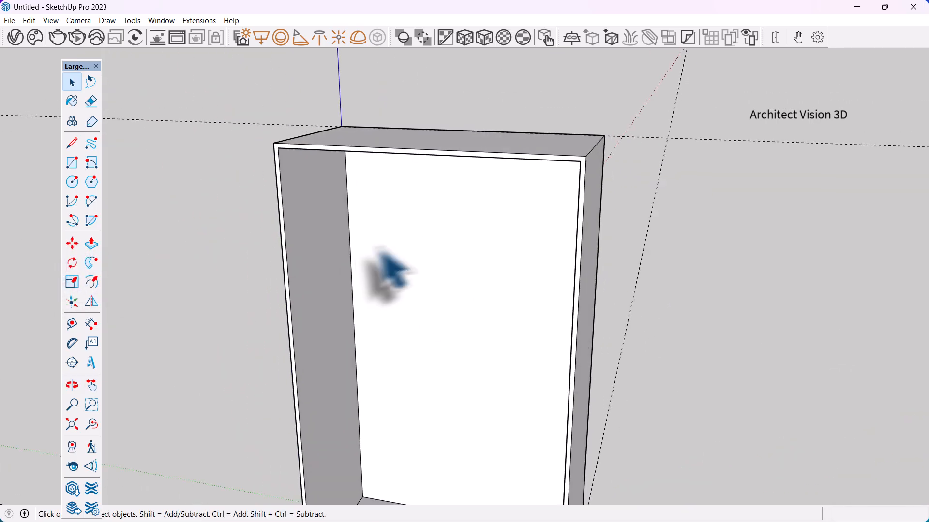
{"action": "left_click", "coordinate": [437, 268]}
{"action": "middle_click_drag", "start_coordinate": [384, 253], "coordinate": [711, 280]}
{"action": "left_click", "coordinate": [701, 276]}
- Place a vertical guide down the center of the back panel, parallel to its inner side edge
{"action": "scroll", "coordinate": [465, 242], "scroll_direction": "up", "scroll_amount": 4}
{"action": "middle_click_drag", "start_coordinate": [472, 266], "coordinate": [279, 332]}
{"action": "left_click", "coordinate": [72, 324]}
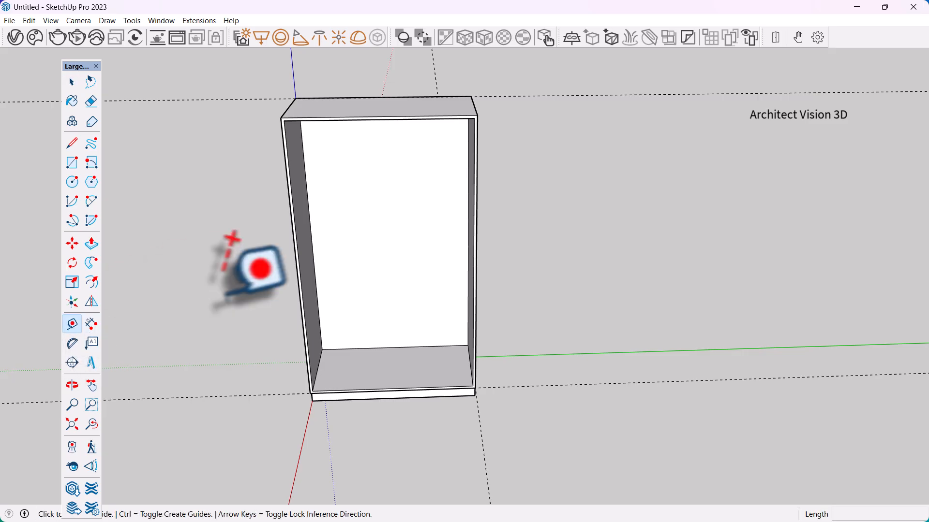
{"action": "scroll", "coordinate": [445, 286], "scroll_direction": "up", "scroll_amount": 3}
{"action": "middle_click_drag", "start_coordinate": [271, 292], "coordinate": [349, 317]}
{"action": "left_click", "coordinate": [440, 284]}
{"action": "scroll", "coordinate": [423, 290], "scroll_direction": "down", "scroll_amount": 3}
{"action": "scroll", "coordinate": [446, 307], "scroll_direction": "up", "scroll_amount": 4}
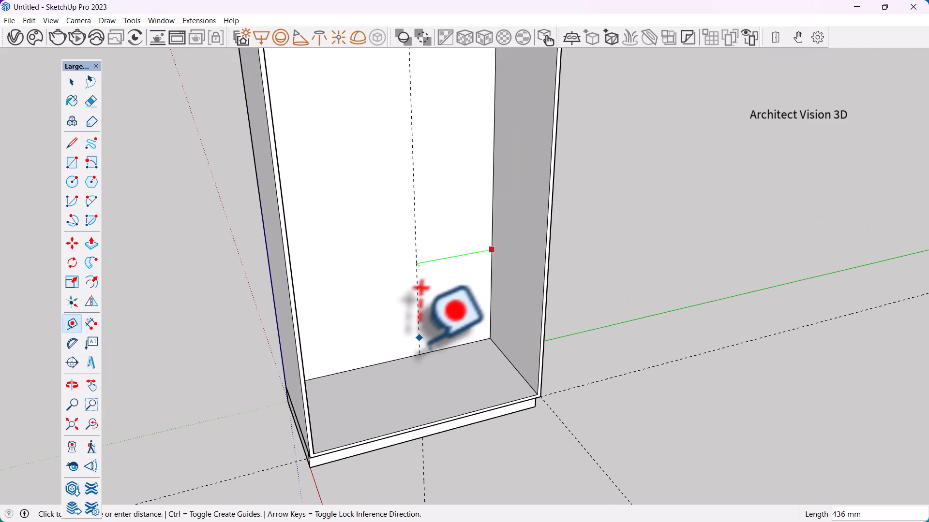
{"action": "left_click", "coordinate": [399, 301]}
- Place vertical guides 9 mm to either side of the back panel's center guide
{"action": "scroll", "coordinate": [393, 253], "scroll_direction": "down", "scroll_amount": 3}
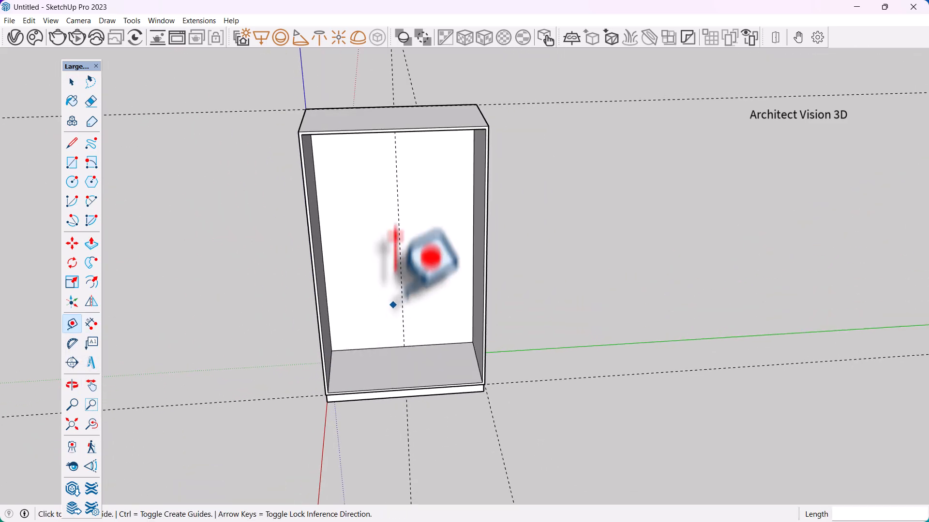
{"action": "scroll", "coordinate": [415, 205], "scroll_direction": "up", "scroll_amount": 3}
{"action": "scroll", "coordinate": [387, 251], "scroll_direction": "down", "scroll_amount": 4}
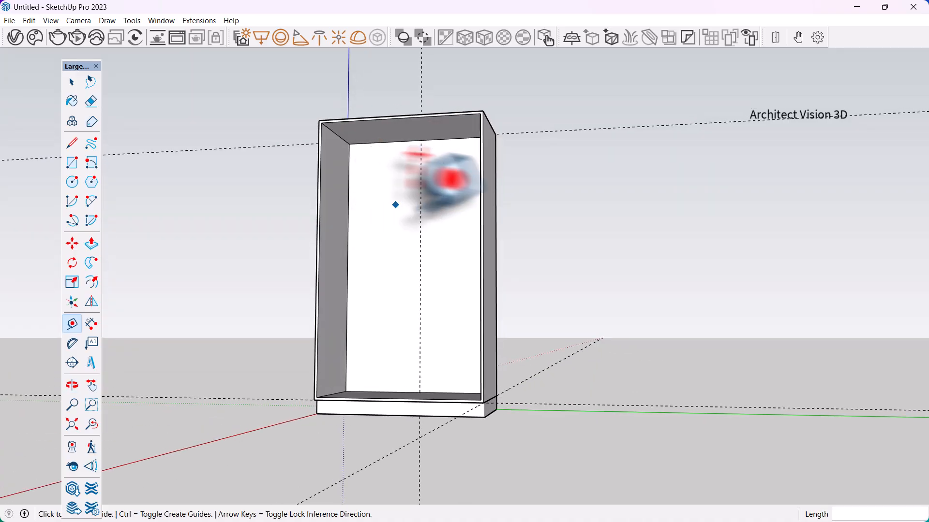
{"action": "scroll", "coordinate": [437, 187], "scroll_direction": "up", "scroll_amount": 4}
{"action": "left_click", "coordinate": [416, 200]}
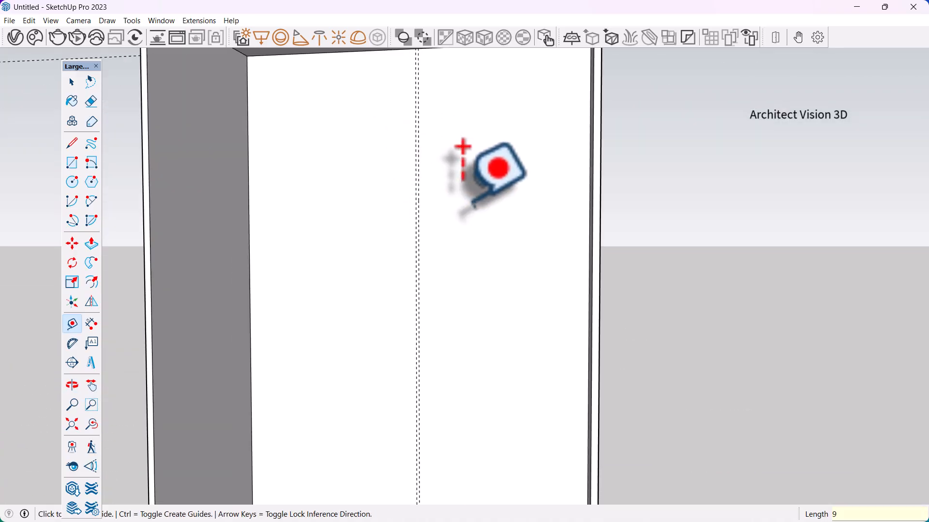
{"action": "scroll", "coordinate": [418, 145], "scroll_direction": "up", "scroll_amount": 2}
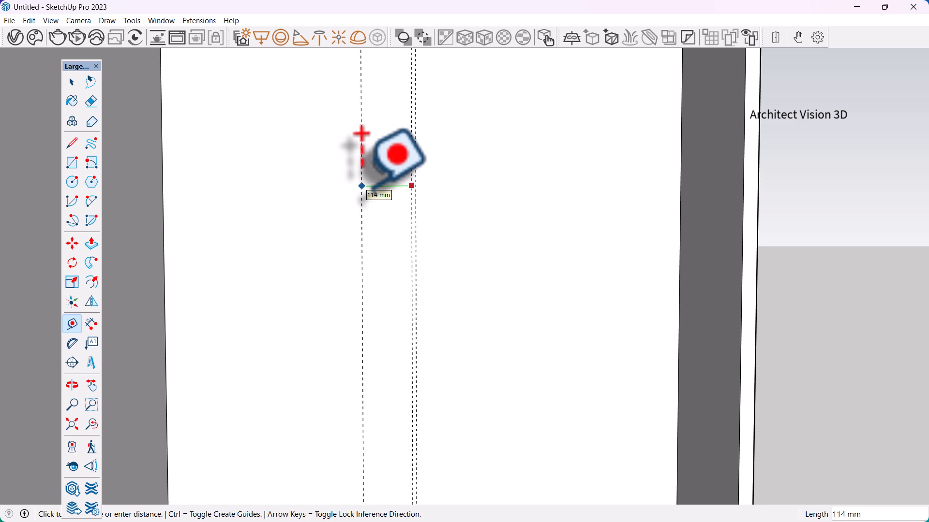
{"action": "key", "text": "space"}
{"action": "scroll", "coordinate": [467, 259], "scroll_direction": "down", "scroll_amount": 6}
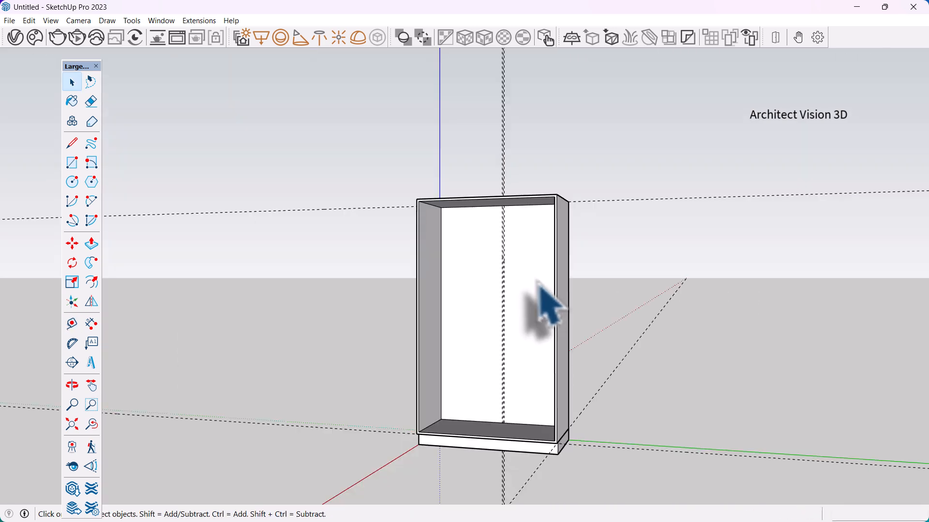
- Group all the connected geometry of the hollow wardrobe body
{"action": "triple_click", "coordinate": [530, 272]}
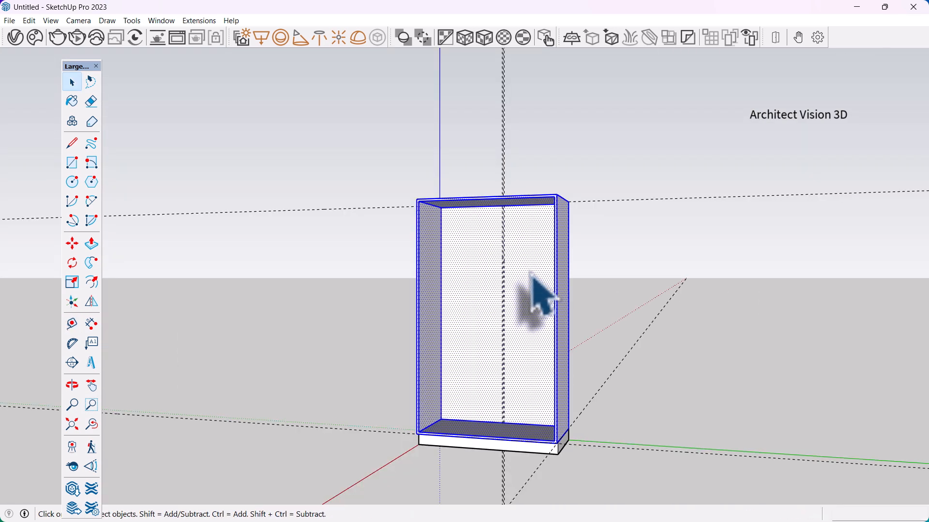
{"action": "right_click", "coordinate": [531, 273]}
{"action": "left_click", "coordinate": [601, 367]}
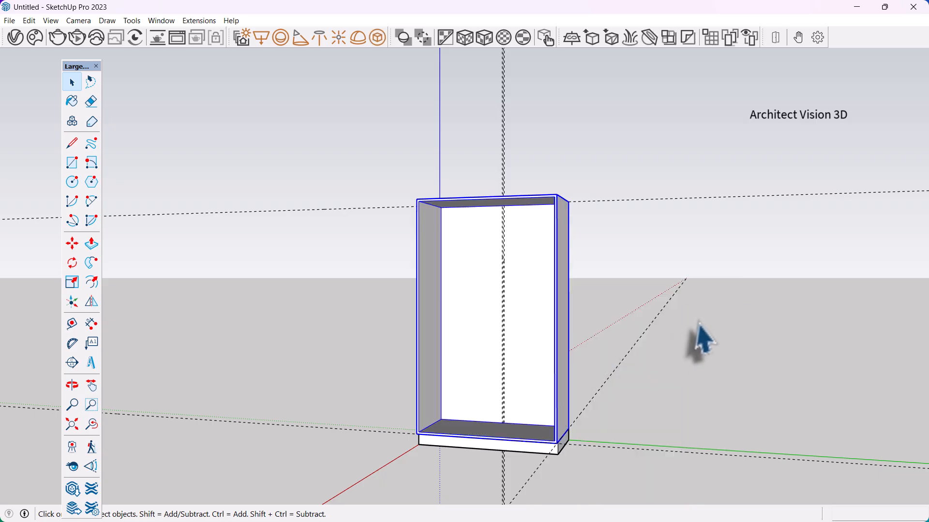
{"action": "left_click", "coordinate": [701, 338]}
- Draw an 18 mm wide rectangle between the two outer guides over the full inner height of the back panel
{"action": "middle_click_drag", "start_coordinate": [701, 338], "coordinate": [525, 227]}
{"action": "scroll", "coordinate": [525, 228], "scroll_direction": "up", "scroll_amount": 10}
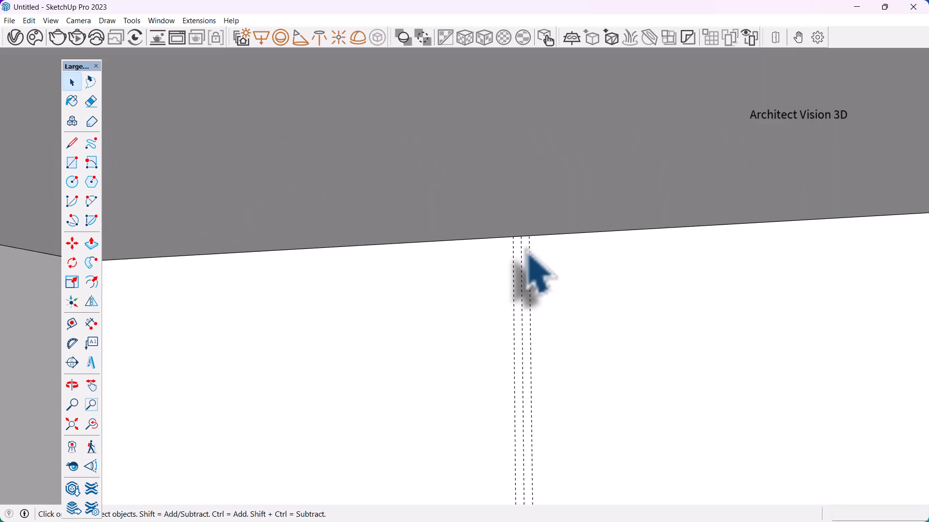
{"action": "scroll", "coordinate": [575, 271], "scroll_direction": "up", "scroll_amount": 2}
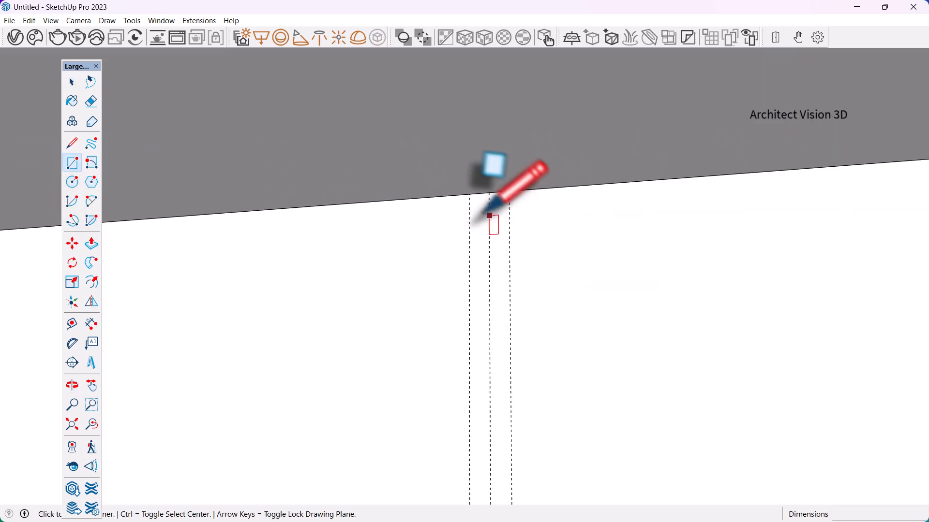
{"action": "left_click", "coordinate": [468, 193]}
{"action": "scroll", "coordinate": [404, 114], "scroll_direction": "down", "scroll_amount": 8}
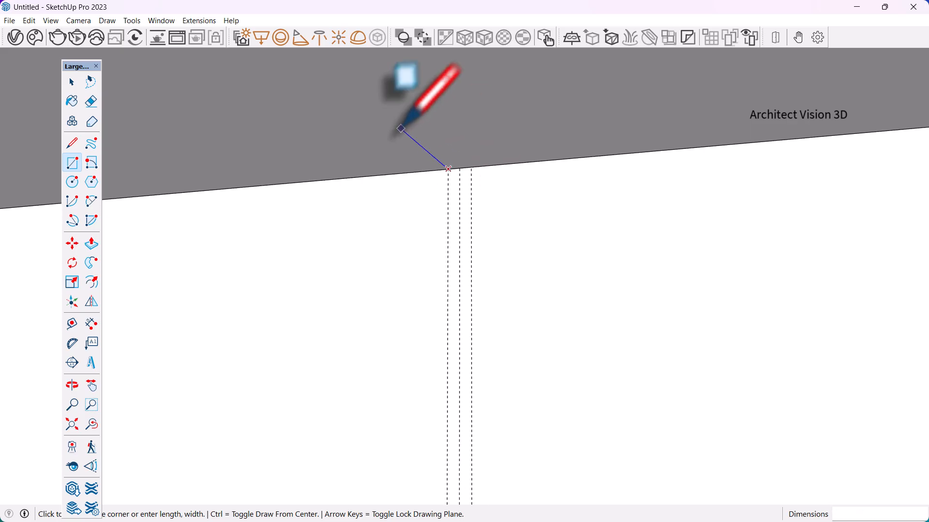
{"action": "scroll", "coordinate": [535, 327], "scroll_direction": "up", "scroll_amount": 8}
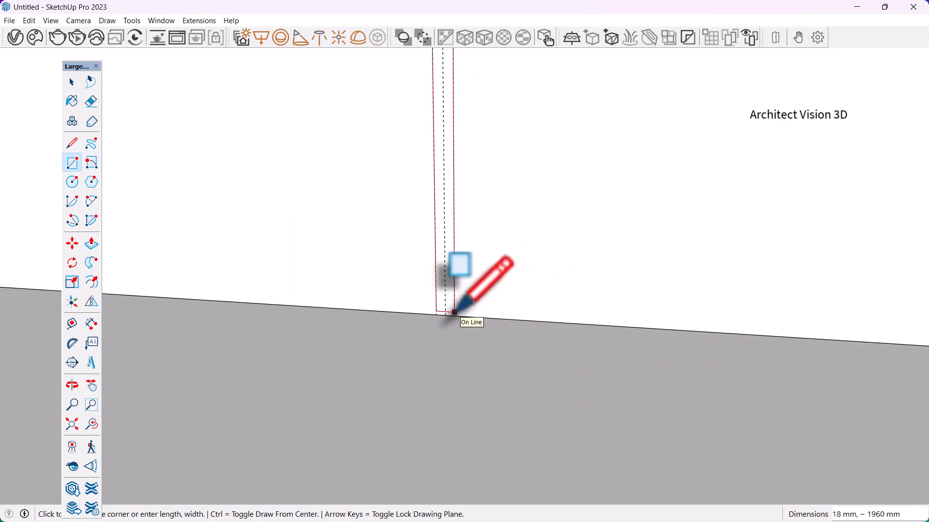
{"action": "left_click", "coordinate": [455, 316]}
{"action": "key", "text": "space"}
- Extrude the narrow center strip forward to the wardrobe's front edge to form the vertical divider
{"action": "scroll", "coordinate": [552, 353], "scroll_direction": "down", "scroll_amount": 6}
{"action": "middle_click_drag", "start_coordinate": [577, 354], "coordinate": [525, 291]}
{"action": "scroll", "coordinate": [525, 291], "scroll_direction": "up", "scroll_amount": 3}
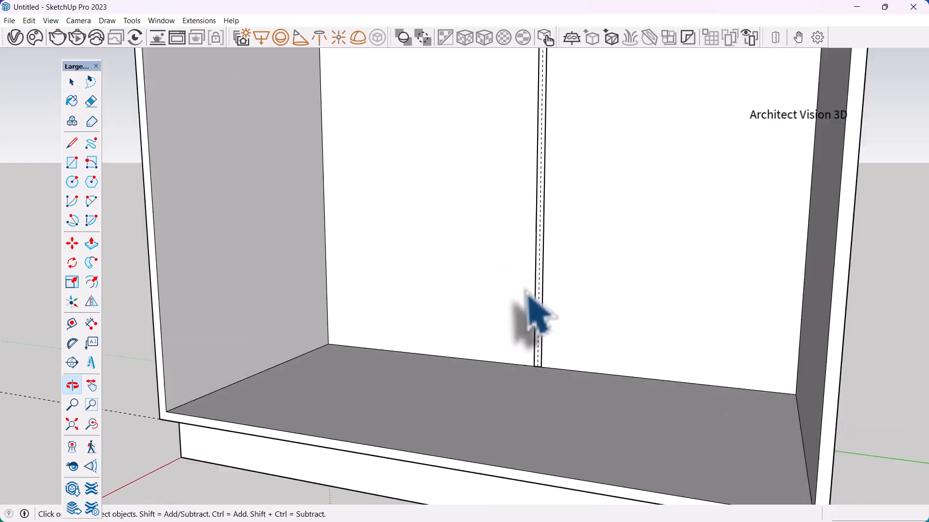
{"action": "left_click", "coordinate": [97, 248]}
{"action": "scroll", "coordinate": [498, 276], "scroll_direction": "up", "scroll_amount": 3}
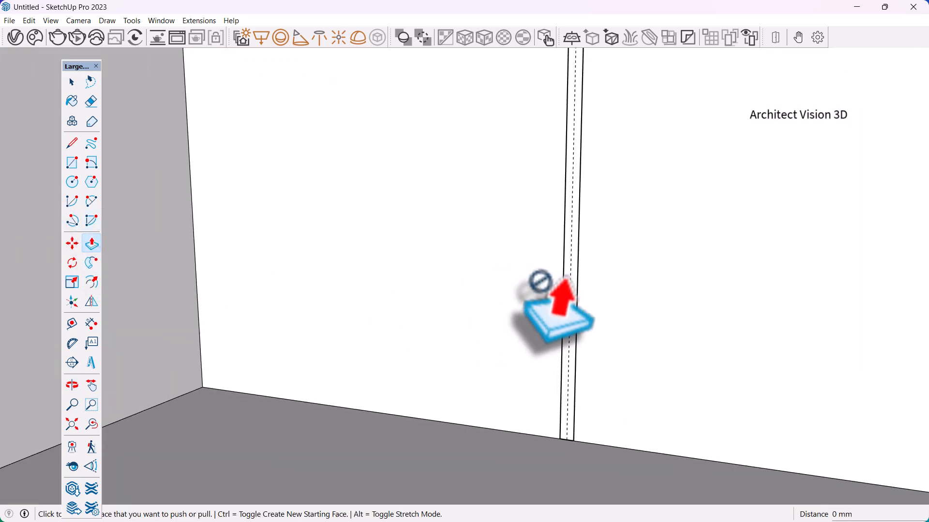
{"action": "left_click", "coordinate": [568, 278]}
{"action": "scroll", "coordinate": [477, 280], "scroll_direction": "down", "scroll_amount": 4}
{"action": "scroll", "coordinate": [479, 279], "scroll_direction": "down", "scroll_amount": 5}
{"action": "middle_click_drag", "start_coordinate": [501, 286], "coordinate": [629, 338]}
{"action": "scroll", "coordinate": [574, 230], "scroll_direction": "up", "scroll_amount": 2}
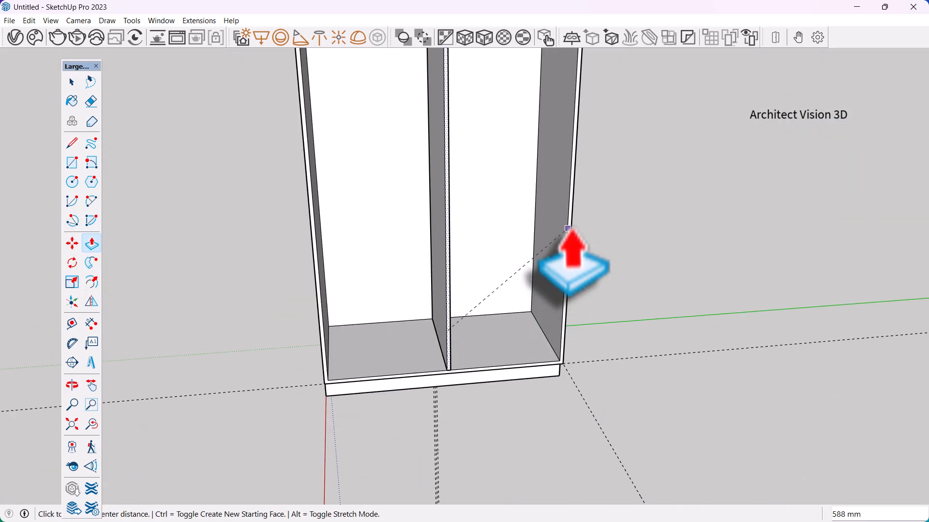
{"action": "left_click", "coordinate": [572, 226]}
{"action": "scroll", "coordinate": [557, 252], "scroll_direction": "down", "scroll_amount": 4}
{"action": "middle_click_drag", "start_coordinate": [508, 314], "coordinate": [528, 247]}
{"action": "scroll", "coordinate": [542, 261], "scroll_direction": "down", "scroll_amount": 3}
{"action": "key", "text": "space"}
- Group all the connected geometry of the central divider
{"action": "middle_click_drag", "start_coordinate": [667, 293], "coordinate": [601, 275]}
{"action": "scroll", "coordinate": [518, 259], "scroll_direction": "up", "scroll_amount": 5}
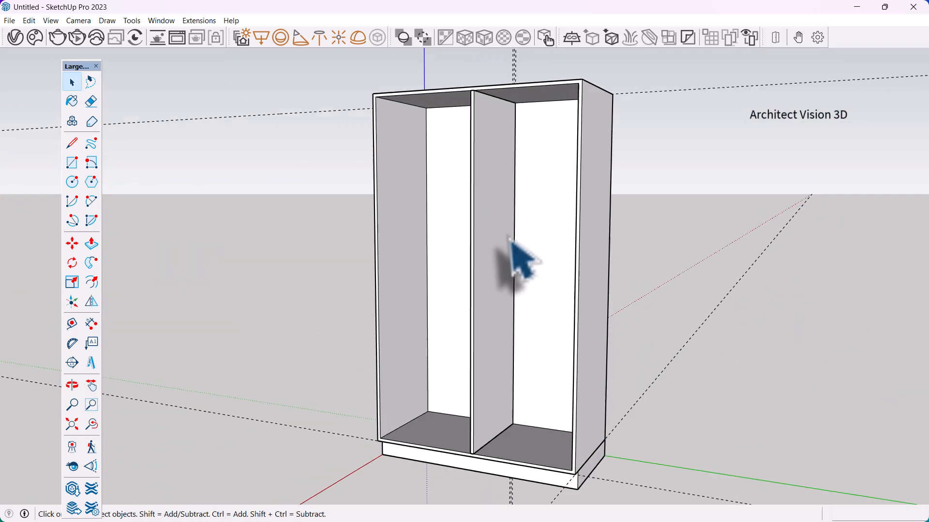
{"action": "left_click", "coordinate": [485, 237]}
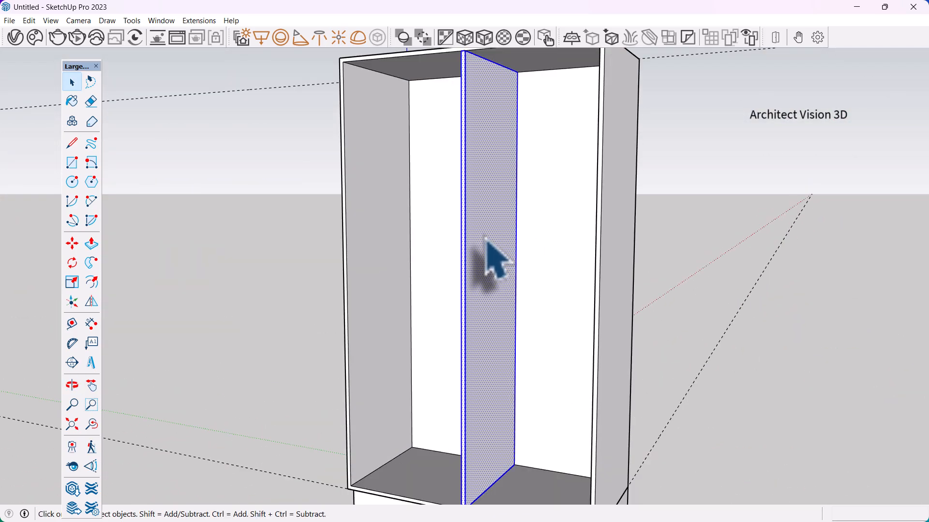
{"action": "right_click", "coordinate": [483, 236]}
{"action": "left_click", "coordinate": [528, 325]}
{"action": "scroll", "coordinate": [341, 201], "scroll_direction": "down", "scroll_amount": 3}
{"action": "scroll", "coordinate": [334, 196], "scroll_direction": "down", "scroll_amount": 2}
{"action": "middle_click_drag", "start_coordinate": [335, 196], "coordinate": [758, 370]}
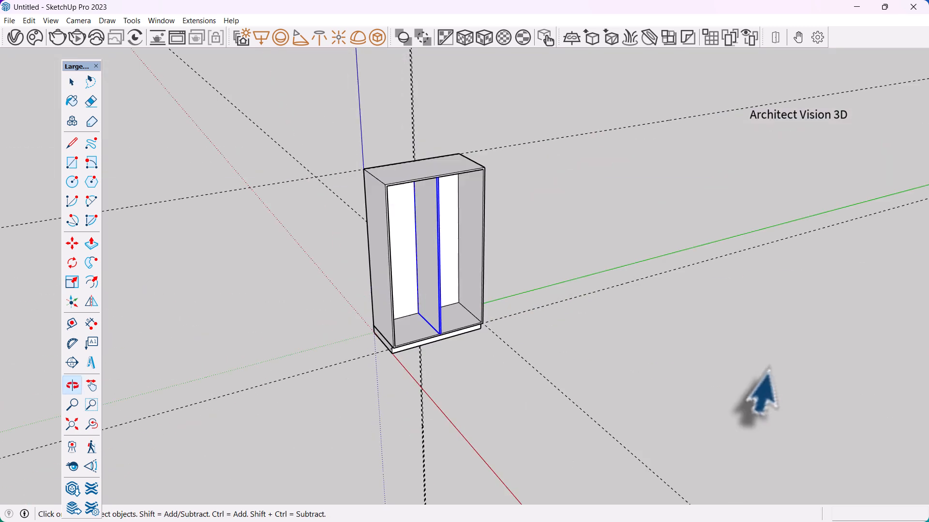
{"action": "left_click", "coordinate": [745, 370]}
- Draw a rectangle covering the whole floor of the right compartment, from the back corner at the divider to the opposite front corner
{"action": "scroll", "coordinate": [479, 230], "scroll_direction": "up", "scroll_amount": 3}
{"action": "middle_click_drag", "start_coordinate": [559, 297], "coordinate": [451, 169]}
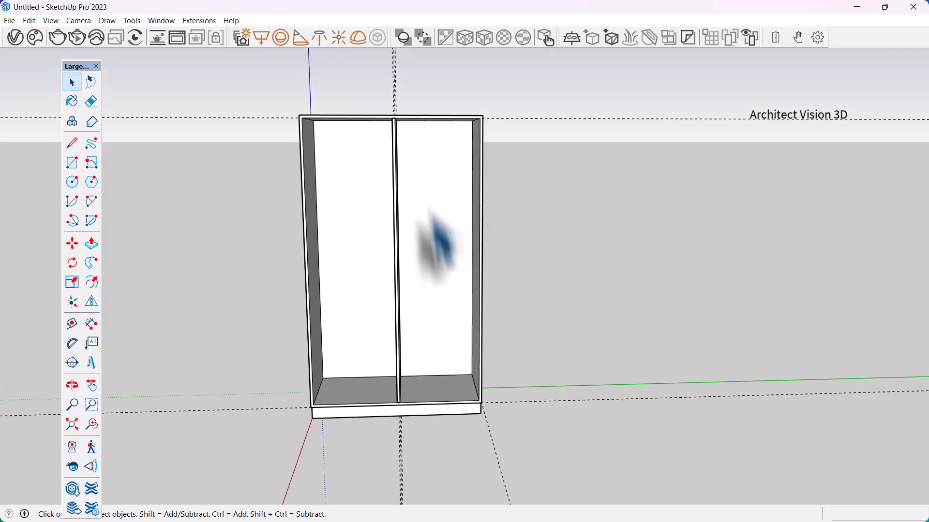
{"action": "middle_click_drag", "start_coordinate": [472, 331], "coordinate": [443, 401]}
{"action": "scroll", "coordinate": [440, 402], "scroll_direction": "up", "scroll_amount": 3}
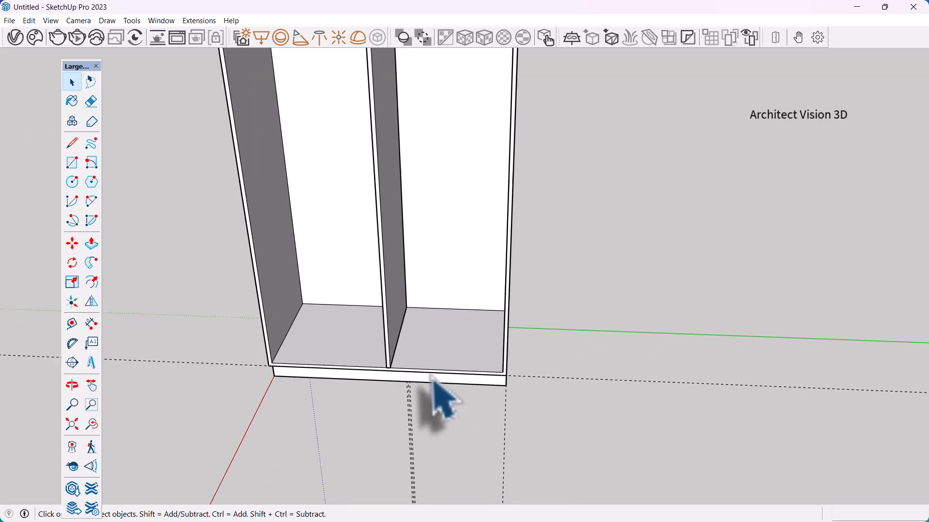
{"action": "scroll", "coordinate": [436, 387], "scroll_direction": "up", "scroll_amount": 5}
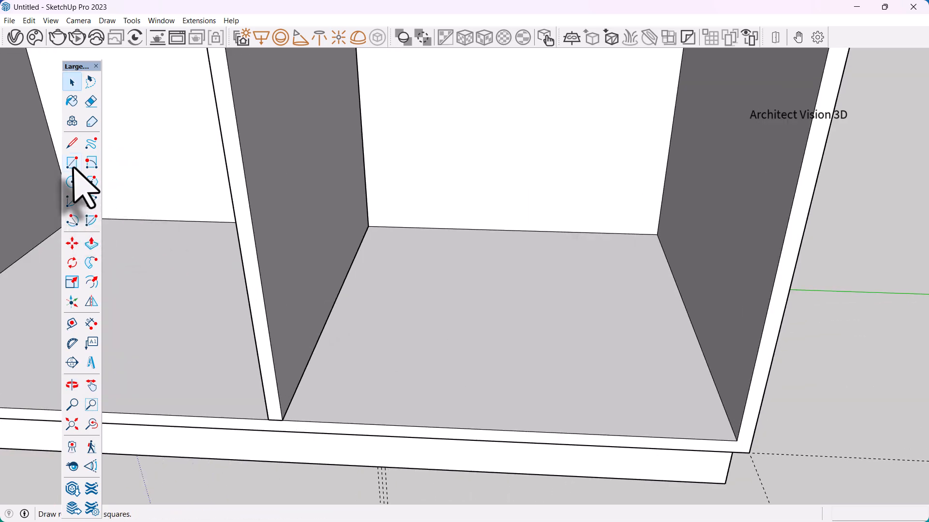
{"action": "scroll", "coordinate": [374, 270], "scroll_direction": "up", "scroll_amount": 5}
{"action": "left_click", "coordinate": [72, 163]}
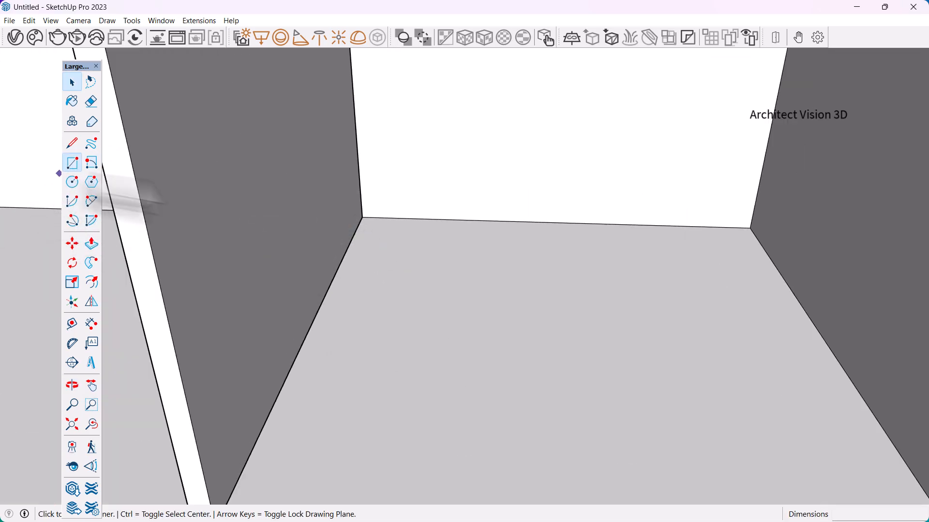
{"action": "left_click", "coordinate": [362, 217]}
{"action": "scroll", "coordinate": [327, 179], "scroll_direction": "down", "scroll_amount": 5}
{"action": "middle_click_drag", "start_coordinate": [349, 187], "coordinate": [489, 254]}
{"action": "scroll", "coordinate": [505, 271], "scroll_direction": "up", "scroll_amount": 3}
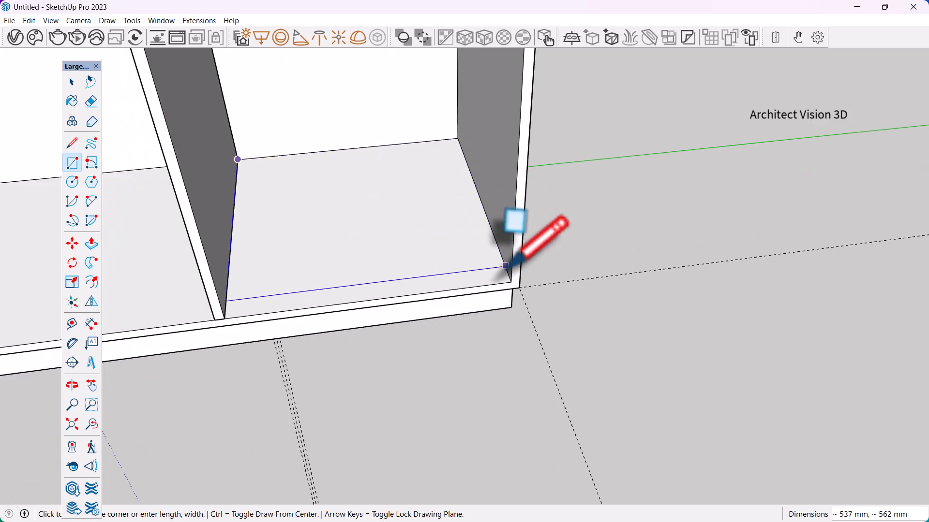
{"action": "left_click", "coordinate": [512, 281]}
{"action": "key", "text": "space"}
- Extrude the right compartment's floor rectangle 18 mm upward into a shelf board
{"action": "scroll", "coordinate": [481, 280], "scroll_direction": "up", "scroll_amount": 3}
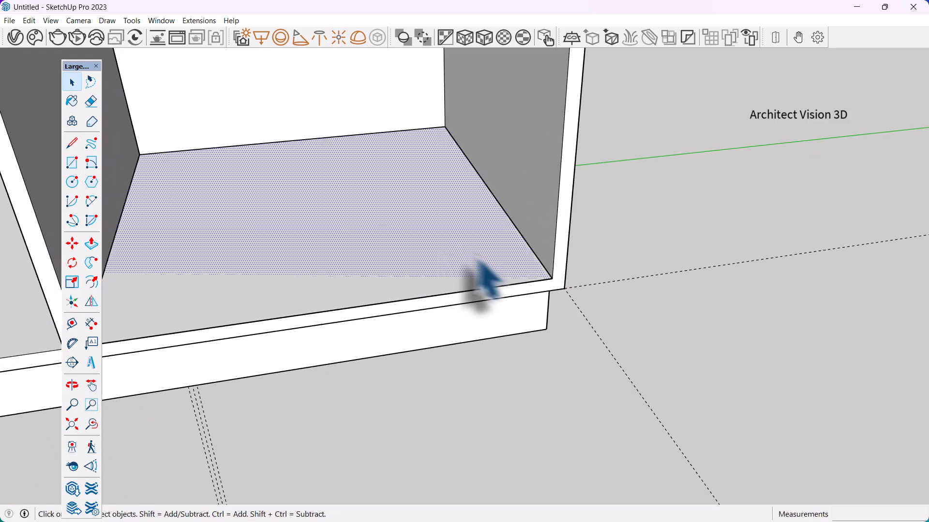
{"action": "key", "text": "p"}
{"action": "left_click", "coordinate": [474, 268]}
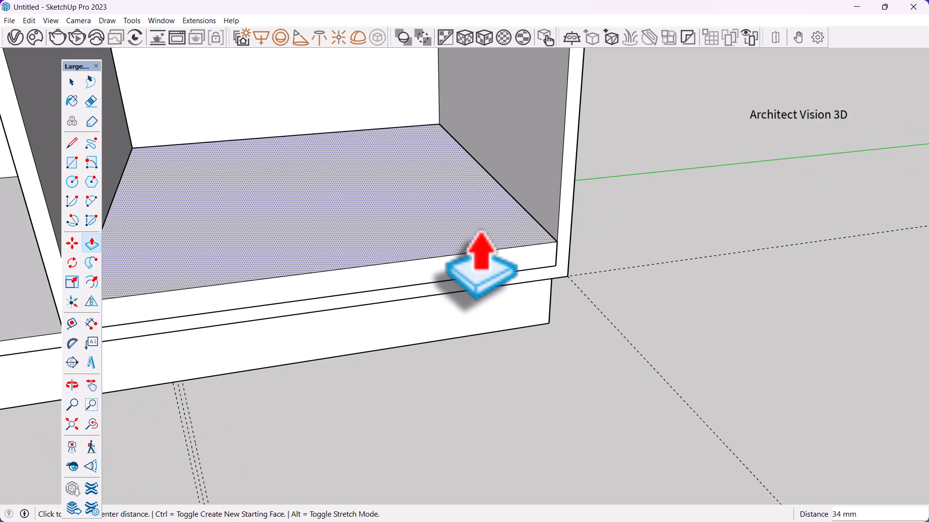
{"action": "left_click", "coordinate": [477, 270]}
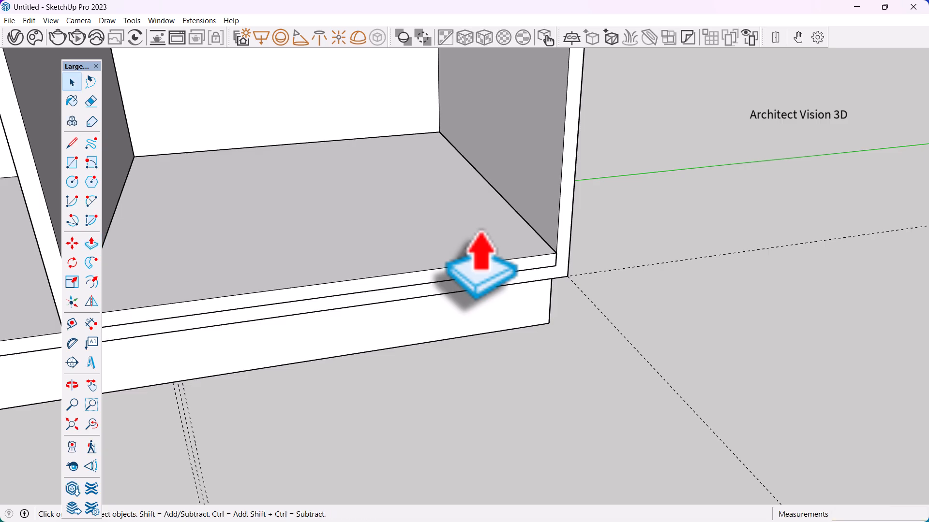
- Group all the connected geometry of the shelf board in the right compartment
{"action": "middle_click_drag", "start_coordinate": [481, 271], "coordinate": [436, 248]}
{"action": "scroll", "coordinate": [377, 278], "scroll_direction": "up", "scroll_amount": 3}
{"action": "left_click", "coordinate": [377, 276]}
{"action": "scroll", "coordinate": [379, 278], "scroll_direction": "up", "scroll_amount": 2}
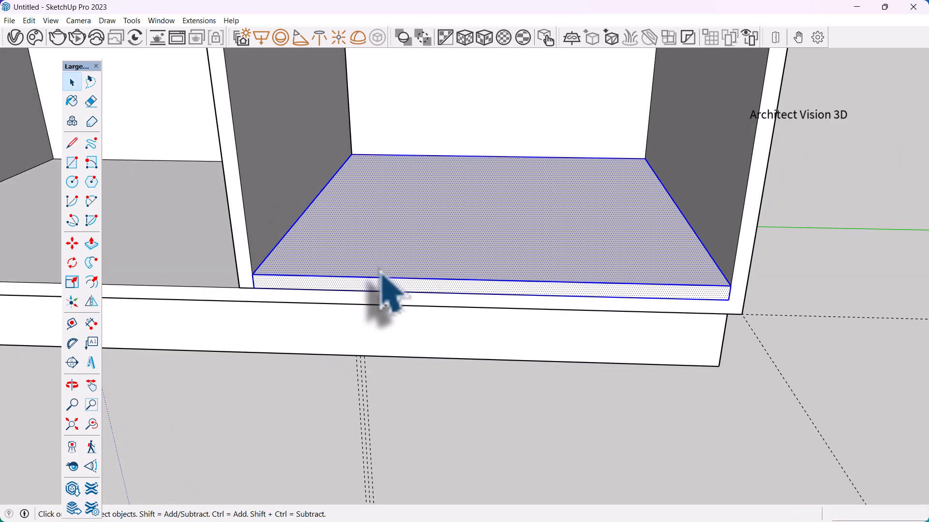
{"action": "right_click", "coordinate": [382, 274]}
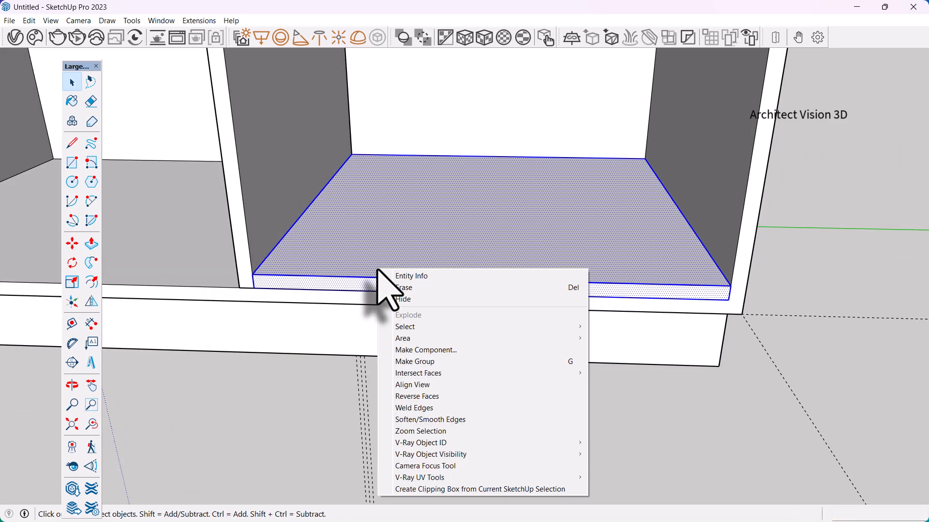
{"action": "left_click", "coordinate": [437, 360]}
- Move the shelf board down 18 mm by its front corner so its top is flush with the compartment floor
{"action": "middle_click_drag", "start_coordinate": [415, 317], "coordinate": [382, 295]}
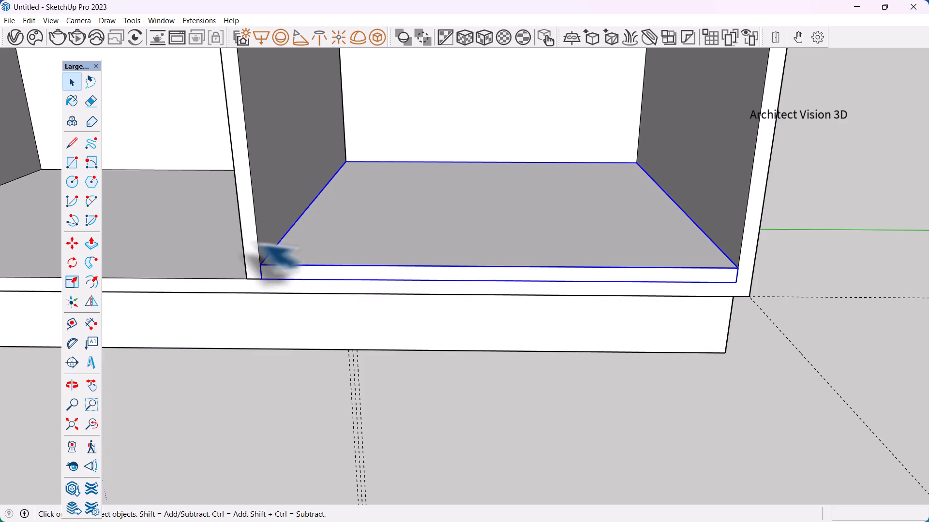
{"action": "left_click", "coordinate": [72, 243]}
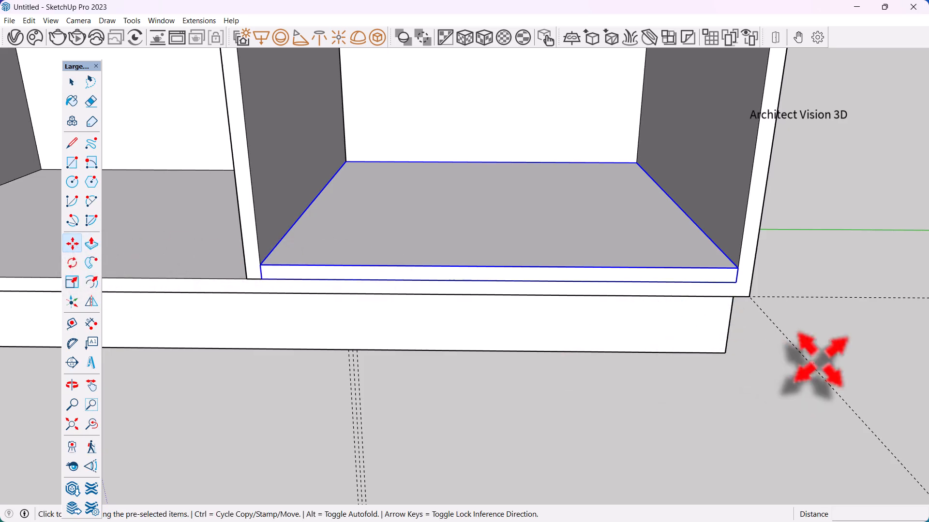
{"action": "scroll", "coordinate": [808, 369], "scroll_direction": "up", "scroll_amount": 6}
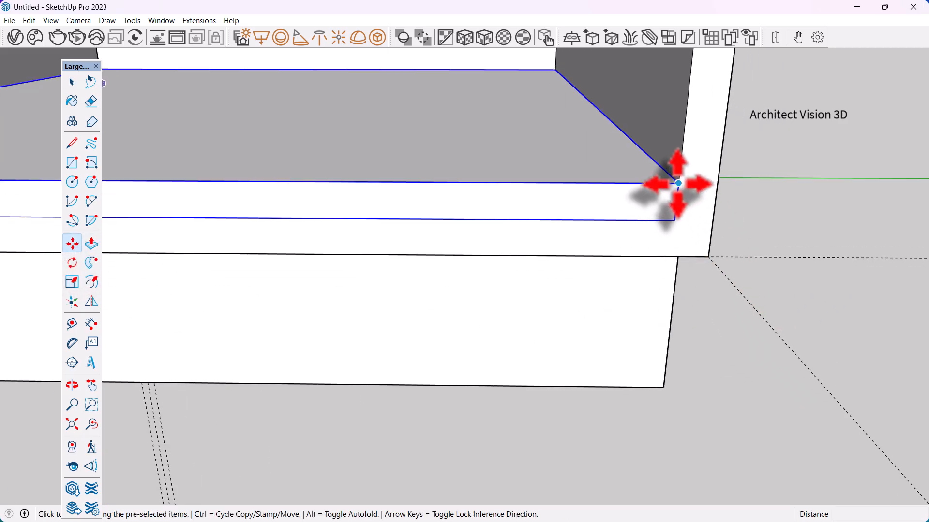
{"action": "left_click", "coordinate": [679, 183]}
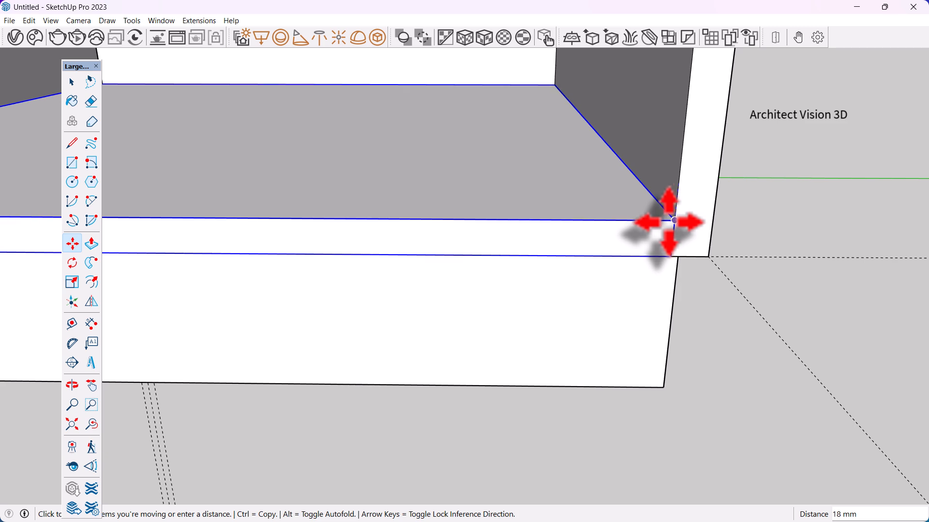
{"action": "left_click", "coordinate": [670, 222]}
- Copy the shelf board 1982 mm straight up from its front corner to the wardrobe's top panel
{"action": "scroll", "coordinate": [682, 359], "scroll_direction": "down", "scroll_amount": 3}
{"action": "middle_click_drag", "start_coordinate": [699, 363], "coordinate": [654, 347]}
{"action": "scroll", "coordinate": [604, 271], "scroll_direction": "up", "scroll_amount": 2}
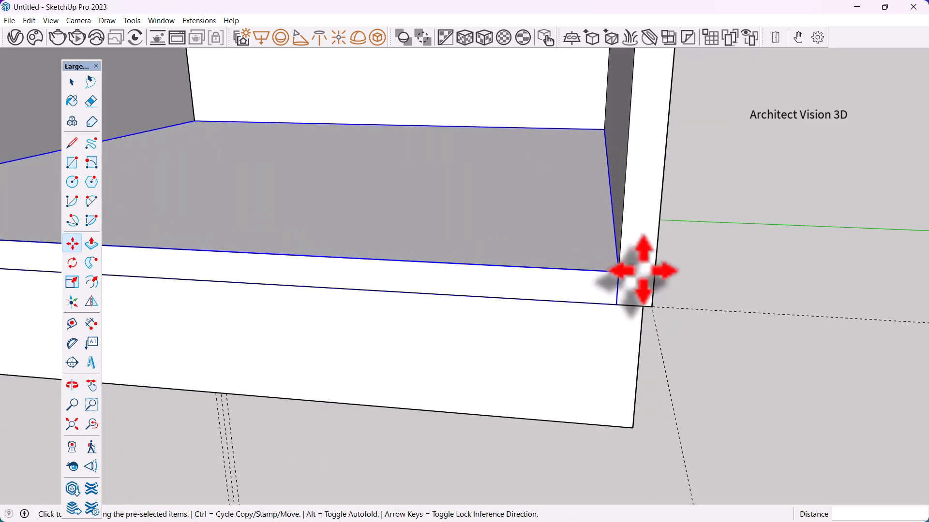
{"action": "key", "text": "ctrl"}
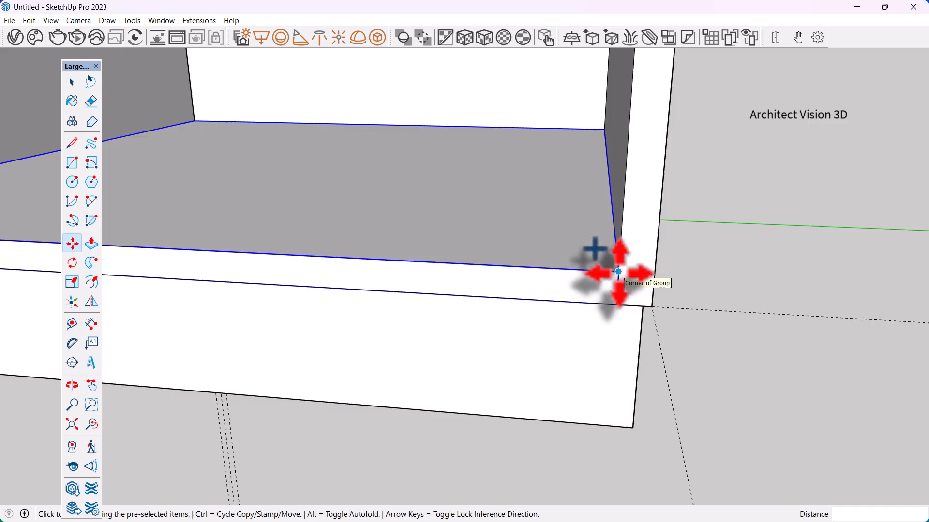
{"action": "left_click", "coordinate": [619, 272]}
{"action": "scroll", "coordinate": [556, 392], "scroll_direction": "down", "scroll_amount": 8}
{"action": "middle_click_drag", "start_coordinate": [600, 382], "coordinate": [591, 390]}
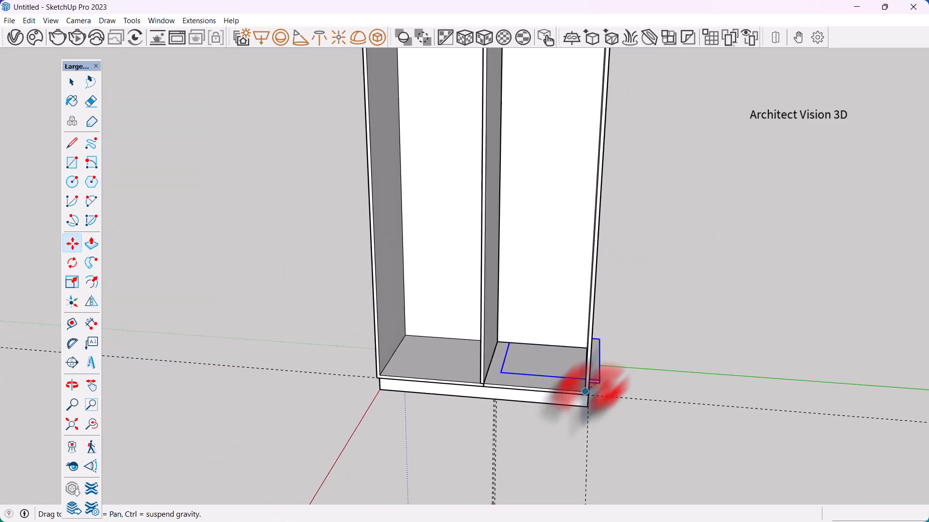
{"action": "scroll", "coordinate": [557, 387], "scroll_direction": "down", "scroll_amount": 5}
{"action": "scroll", "coordinate": [566, 155], "scroll_direction": "up", "scroll_amount": 6}
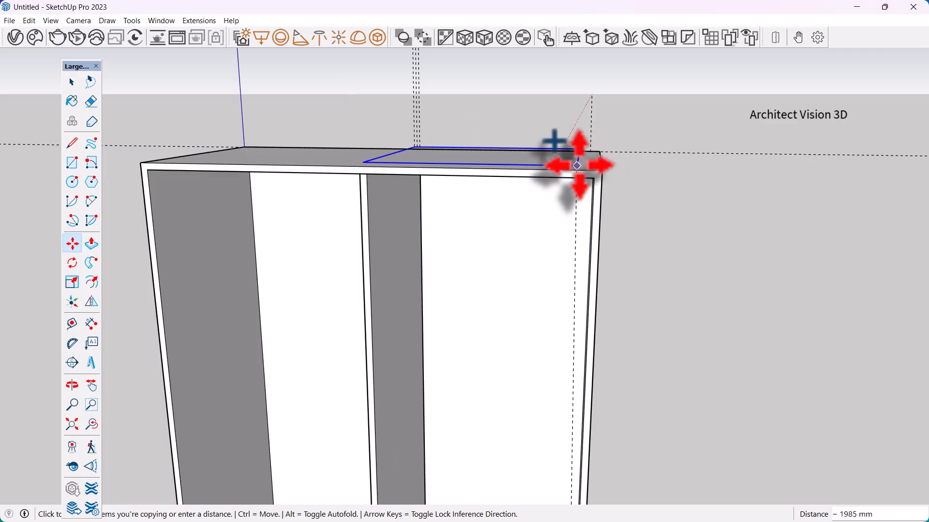
{"action": "scroll", "coordinate": [577, 166], "scroll_direction": "up", "scroll_amount": 4}
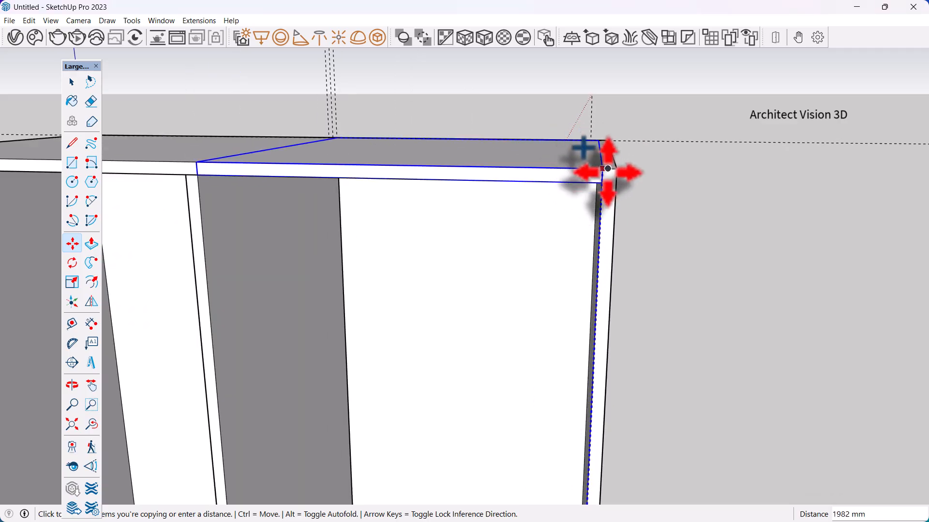
{"action": "scroll", "coordinate": [595, 170], "scroll_direction": "up", "scroll_amount": 2}
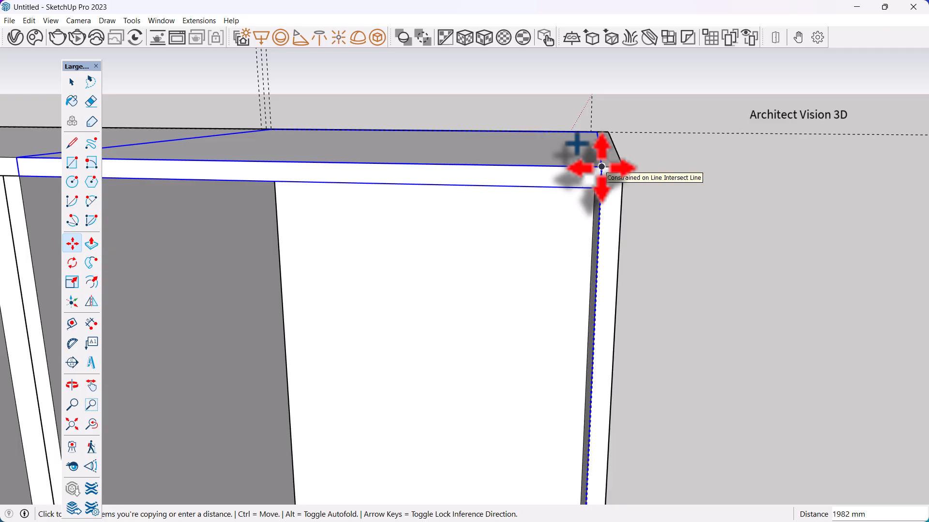
{"action": "left_click", "coordinate": [602, 166]}
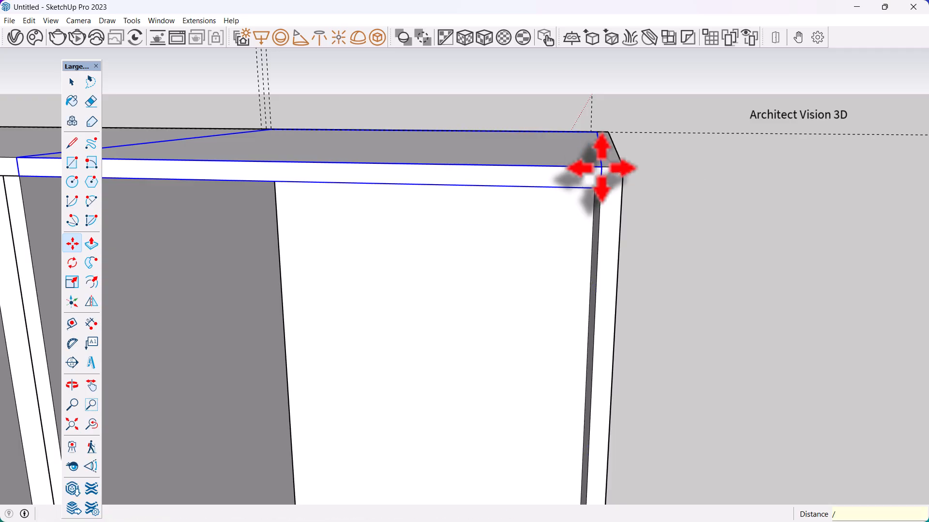
- Divide the distance between the original and copied shelf with /6 to distribute evenly spaced shelves in the right compartment
{"action": "key", "text": "Return"}
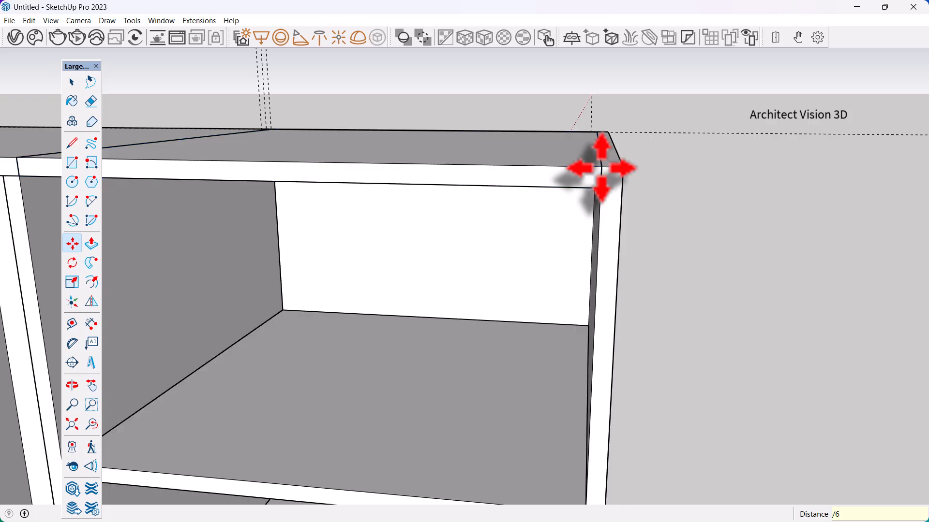
{"action": "scroll", "coordinate": [605, 169], "scroll_direction": "down", "scroll_amount": 6}
{"action": "scroll", "coordinate": [545, 232], "scroll_direction": "up", "scroll_amount": 2}
{"action": "key", "text": "space"}
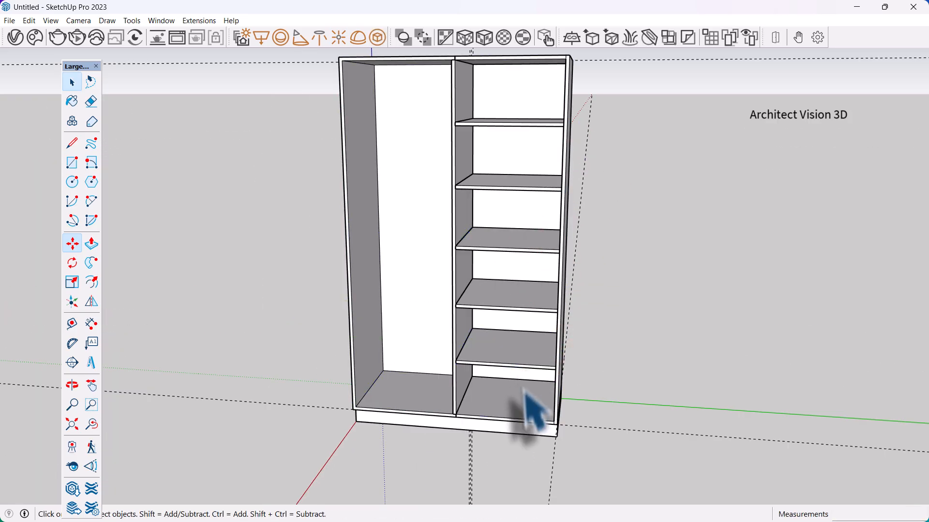
- Measure the vertical gaps below the lowest shelf, between shelves and above the highest shelf in the right compartment
{"action": "scroll", "coordinate": [587, 280], "scroll_direction": "down", "scroll_amount": 2}
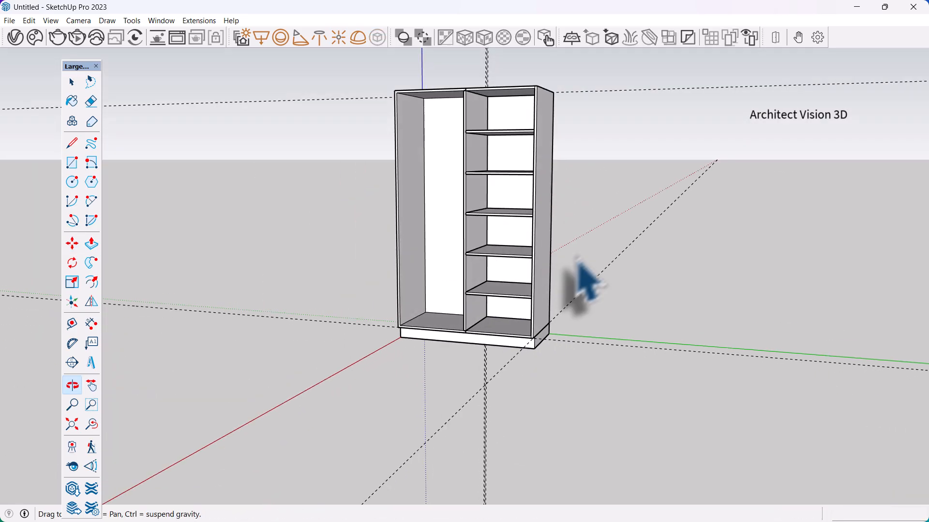
{"action": "scroll", "coordinate": [498, 327], "scroll_direction": "up", "scroll_amount": 5}
{"action": "key", "text": "t"}
{"action": "left_click", "coordinate": [504, 412]}
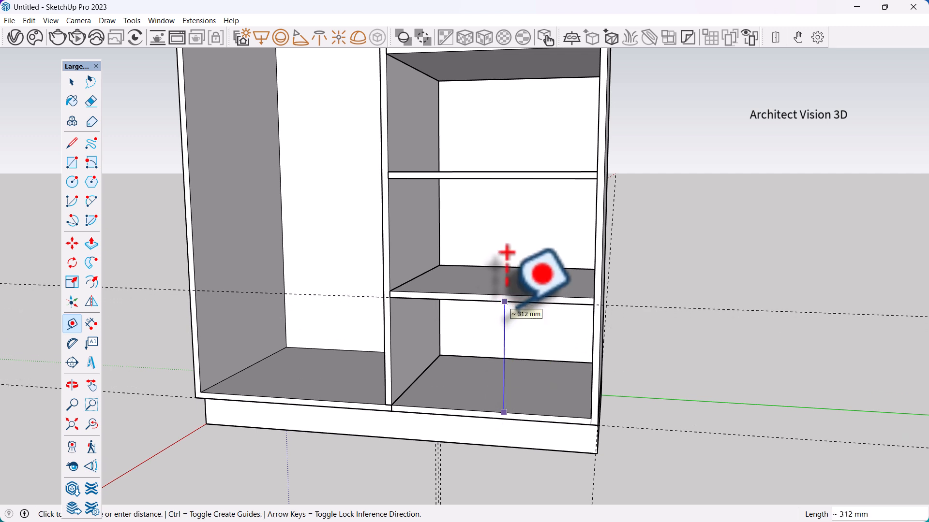
{"action": "key", "text": "space"}
{"action": "key", "text": "t"}
{"action": "left_click", "coordinate": [508, 295]}
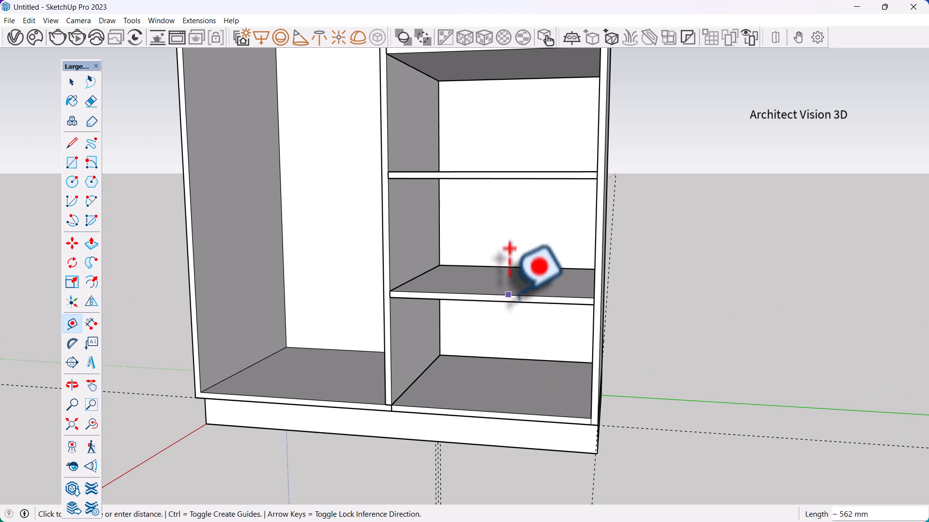
{"action": "key", "text": "space"}
{"action": "scroll", "coordinate": [506, 290], "scroll_direction": "down", "scroll_amount": 3}
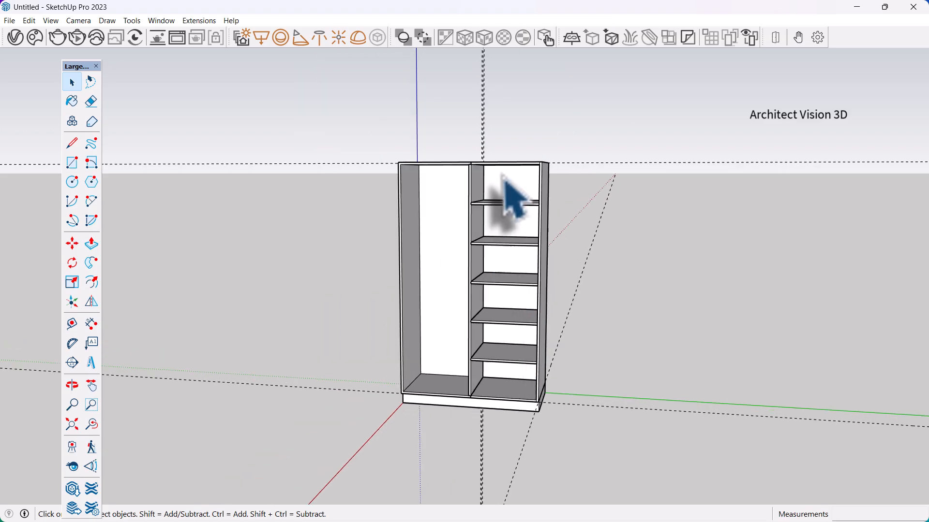
{"action": "scroll", "coordinate": [518, 208], "scroll_direction": "up", "scroll_amount": 5}
{"action": "key", "text": "t"}
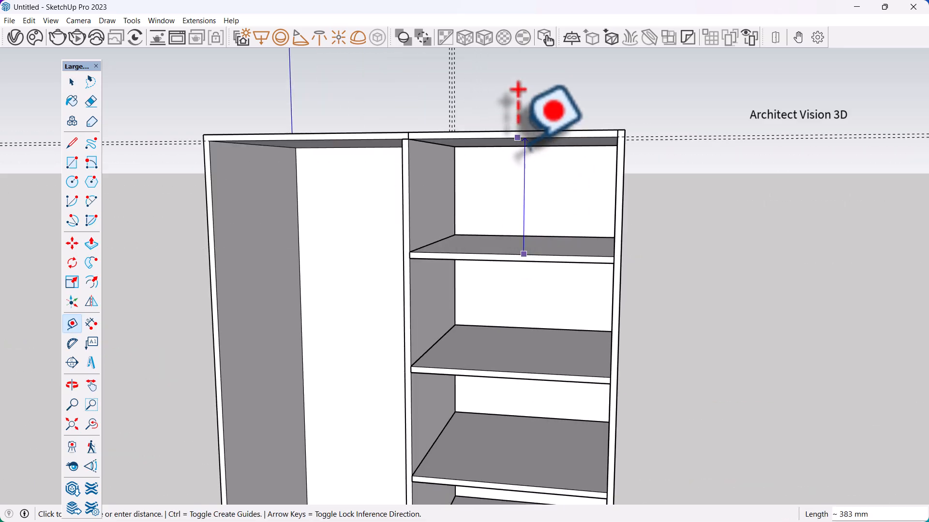
{"action": "key", "text": "space"}
- Examine the top panel, floor and evenly spaced shelves of the right compartment from several angles
{"action": "scroll", "coordinate": [518, 216], "scroll_direction": "down", "scroll_amount": 3}
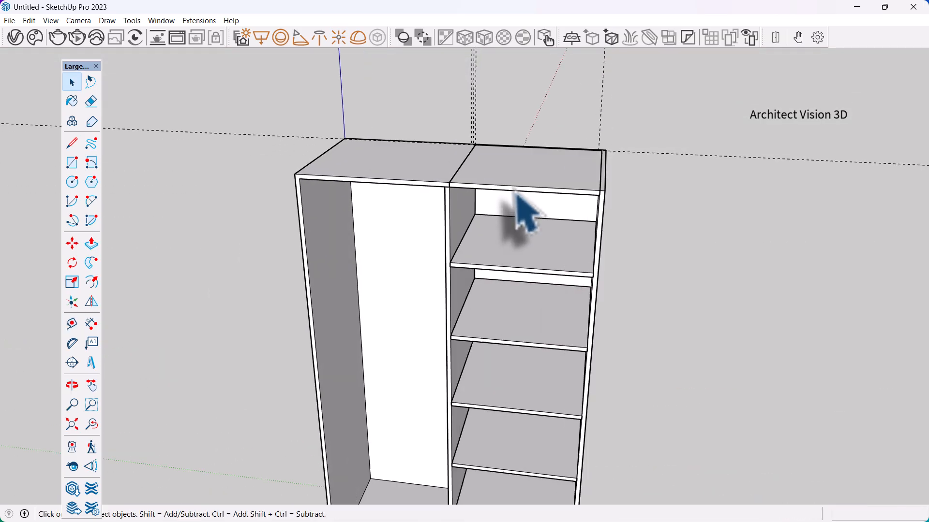
{"action": "scroll", "coordinate": [537, 218], "scroll_direction": "up", "scroll_amount": 4}
{"action": "scroll", "coordinate": [518, 177], "scroll_direction": "down", "scroll_amount": 2}
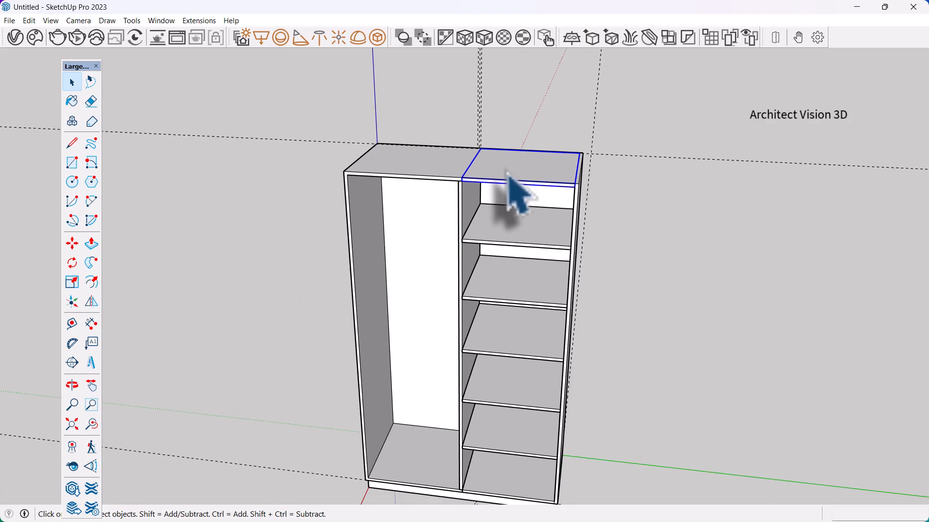
{"action": "scroll", "coordinate": [529, 301], "scroll_direction": "down", "scroll_amount": 3}
{"action": "scroll", "coordinate": [518, 414], "scroll_direction": "up", "scroll_amount": 4}
{"action": "scroll", "coordinate": [501, 373], "scroll_direction": "down", "scroll_amount": 1}
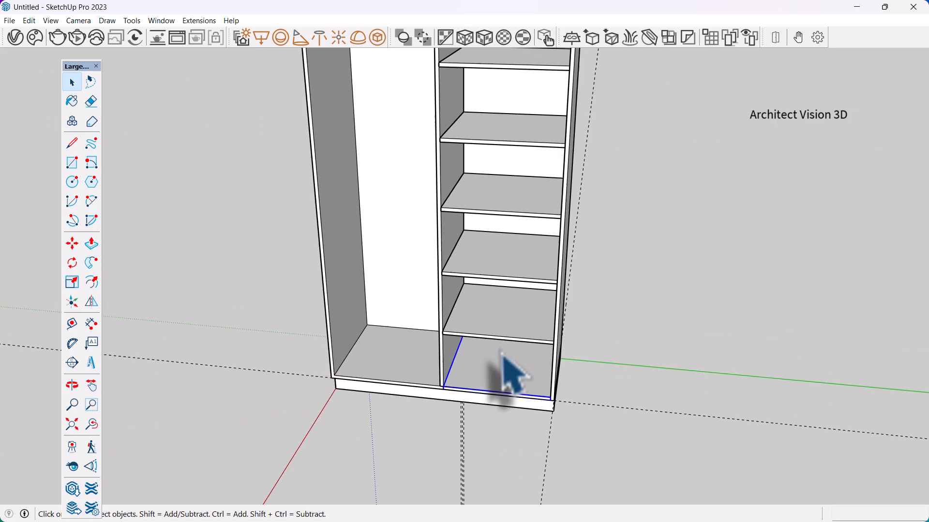
{"action": "scroll", "coordinate": [513, 346], "scroll_direction": "down", "scroll_amount": 1}
{"action": "scroll", "coordinate": [529, 336], "scroll_direction": "down", "scroll_amount": 3}
{"action": "middle_click_drag", "start_coordinate": [552, 315], "coordinate": [532, 292]}
{"action": "scroll", "coordinate": [537, 300], "scroll_direction": "up", "scroll_amount": 2}
{"action": "scroll", "coordinate": [546, 304], "scroll_direction": "down", "scroll_amount": 2}
{"action": "scroll", "coordinate": [498, 365], "scroll_direction": "up", "scroll_amount": 4}
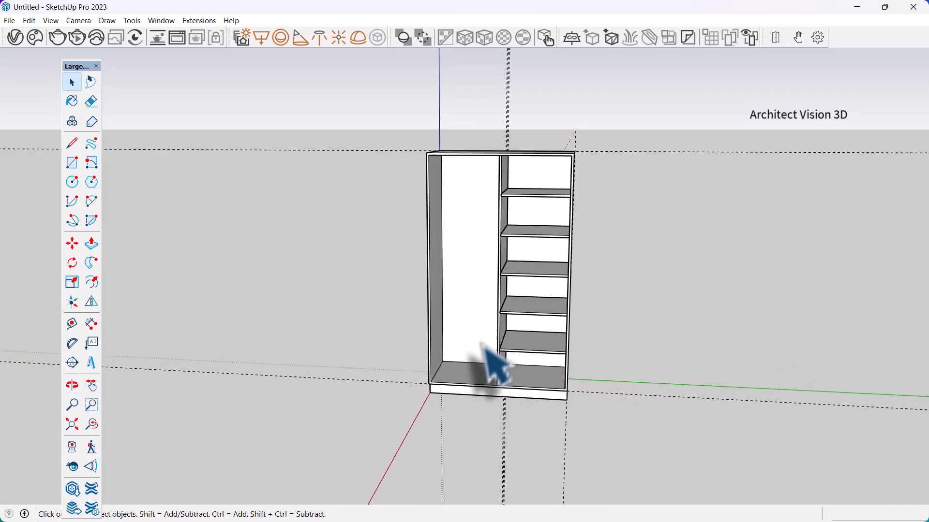
- Place a horizontal guide 450 mm above the rear floor edge of the left compartment
{"action": "scroll", "coordinate": [498, 378], "scroll_direction": "down", "scroll_amount": 3}
{"action": "middle_click_drag", "start_coordinate": [483, 357], "coordinate": [503, 382]}
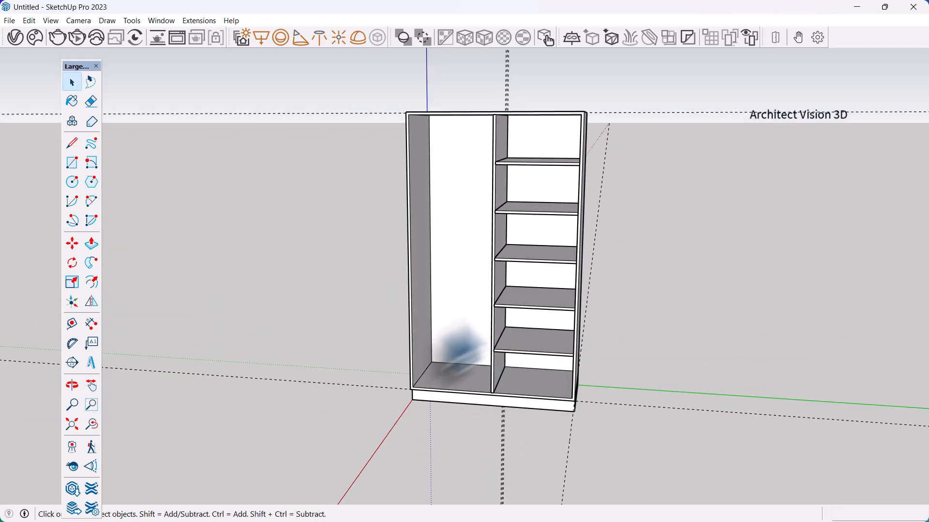
{"action": "mouse_move", "coordinate": [460, 348]}
{"action": "middle_mouse_down"}
{"action": "mouse_move", "coordinate": [460, 305]}
{"action": "mouse_move", "coordinate": [460, 357]}
{"action": "middle_mouse_up"}
{"action": "scroll", "coordinate": [466, 325], "scroll_direction": "up", "scroll_amount": 3}
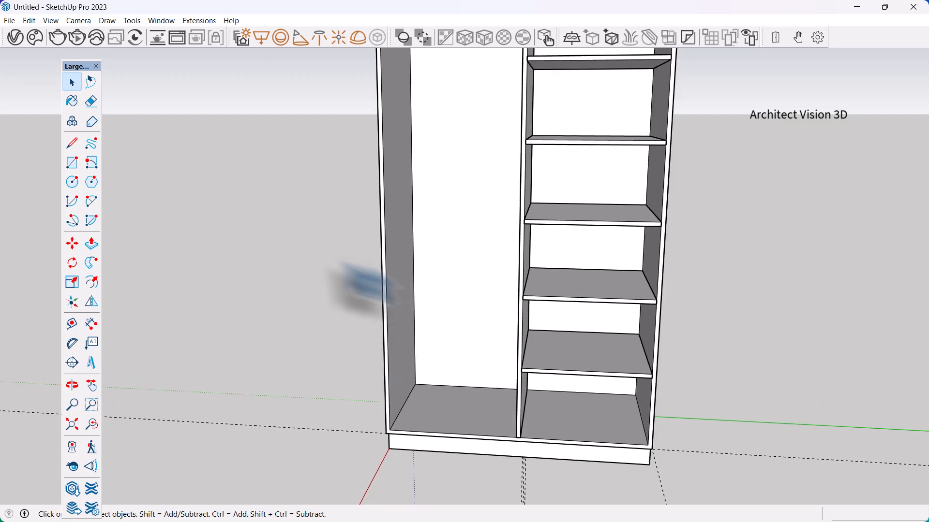
{"action": "left_click", "coordinate": [72, 323]}
{"action": "scroll", "coordinate": [482, 378], "scroll_direction": "up", "scroll_amount": 2}
{"action": "left_click", "coordinate": [454, 393]}
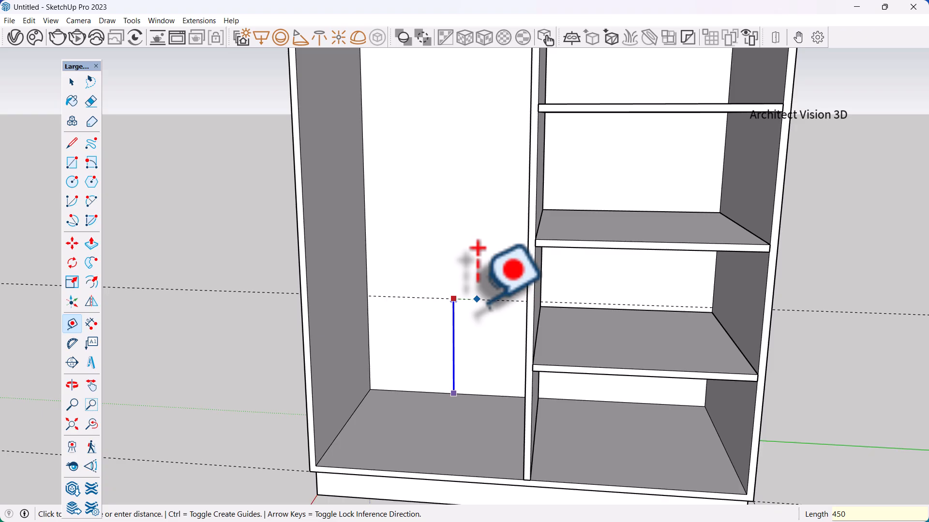
{"action": "scroll", "coordinate": [478, 249], "scroll_direction": "down", "scroll_amount": 5}
{"action": "middle_click_drag", "start_coordinate": [544, 228], "coordinate": [580, 232]}
{"action": "scroll", "coordinate": [492, 249], "scroll_direction": "up", "scroll_amount": 5}
{"action": "middle_click_drag", "start_coordinate": [492, 249], "coordinate": [527, 263]}
{"action": "key", "text": "space"}
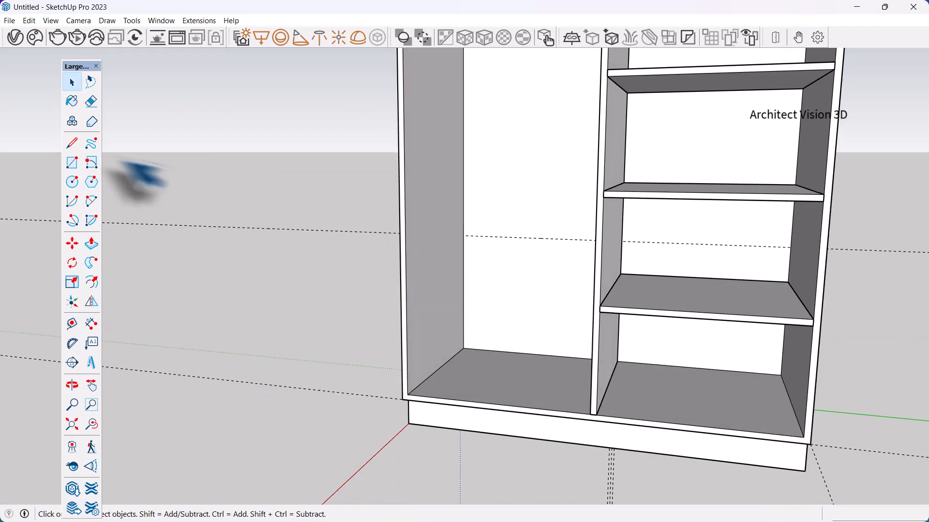
- Draw a rectangle on the left compartment's back panel, spanning its full width from the guide down to the floor
{"action": "left_click", "coordinate": [72, 162]}
{"action": "scroll", "coordinate": [464, 235], "scroll_direction": "up", "scroll_amount": 3}
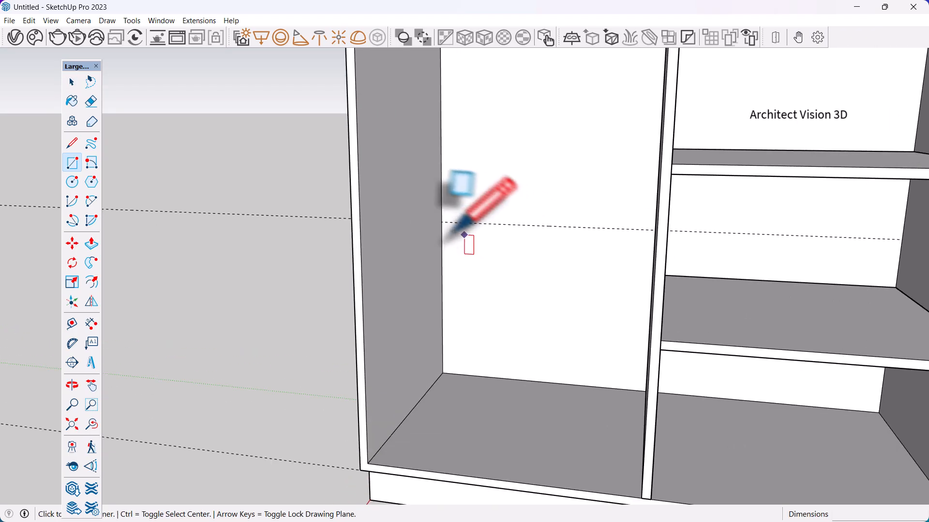
{"action": "left_click", "coordinate": [441, 222]}
{"action": "scroll", "coordinate": [503, 242], "scroll_direction": "down", "scroll_amount": 3}
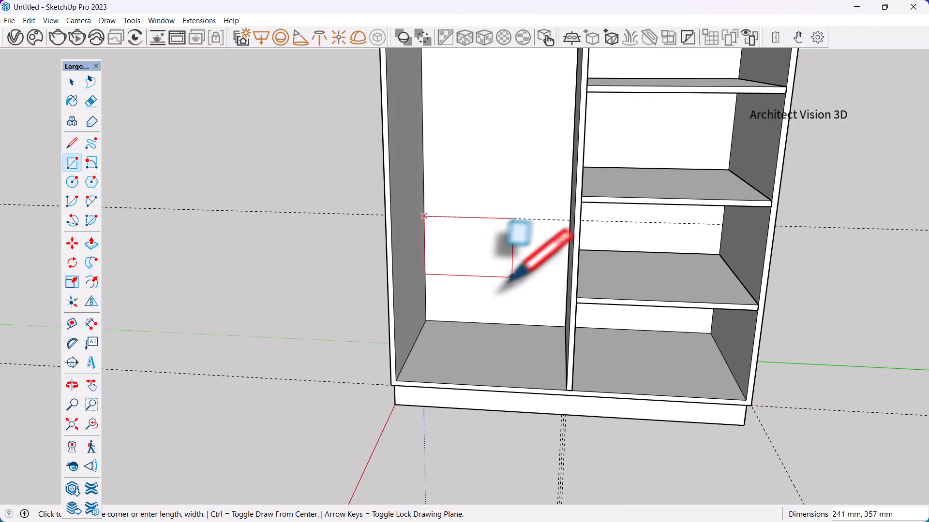
{"action": "scroll", "coordinate": [535, 311], "scroll_direction": "up", "scroll_amount": 3}
{"action": "key", "text": "space"}
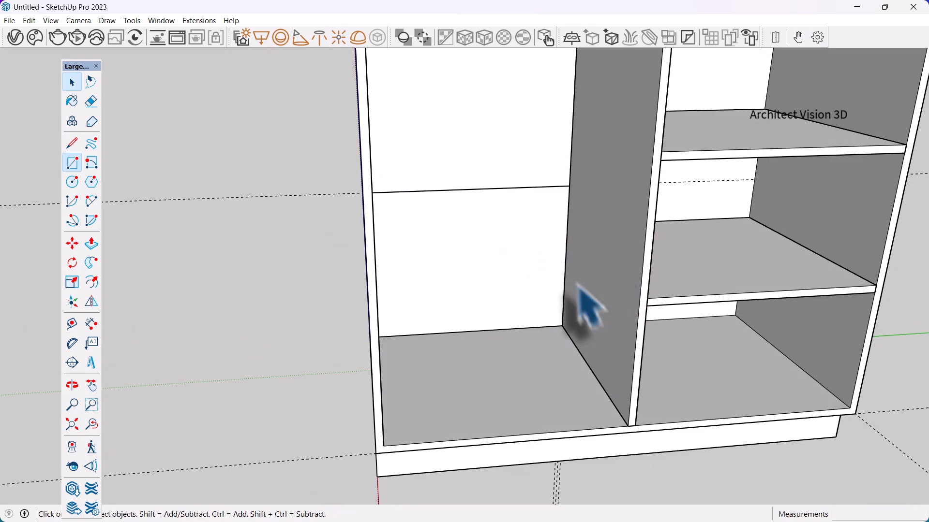
- Push/Pull the lower back rectangle 588 mm forward to align with the front edge of the central divider
{"action": "scroll", "coordinate": [587, 307], "scroll_direction": "up", "scroll_amount": 3}
{"action": "left_click", "coordinate": [93, 245]}
{"action": "middle_click_drag", "start_coordinate": [394, 266], "coordinate": [495, 267]}
{"action": "left_click", "coordinate": [476, 229]}
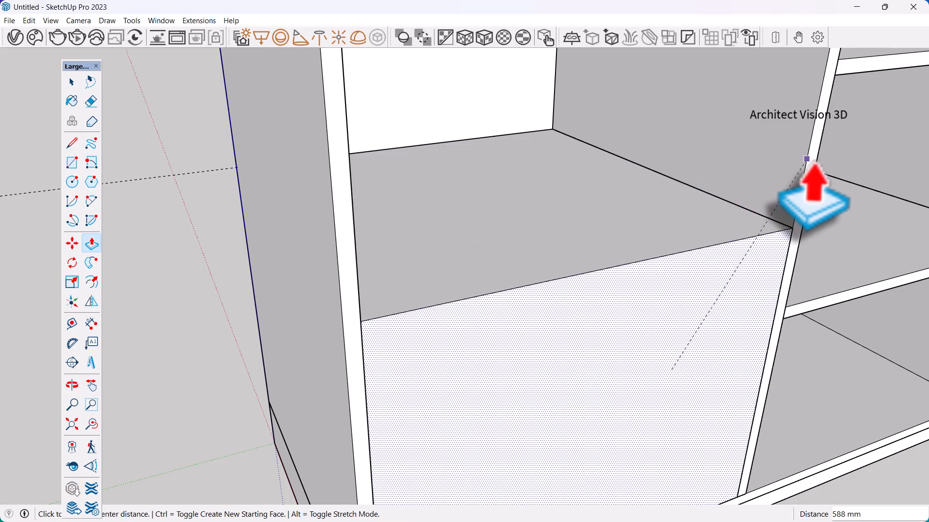
{"action": "left_click", "coordinate": [806, 167]}
{"action": "key", "text": "space"}
{"action": "middle_click_drag", "start_coordinate": [634, 164], "coordinate": [508, 201]}
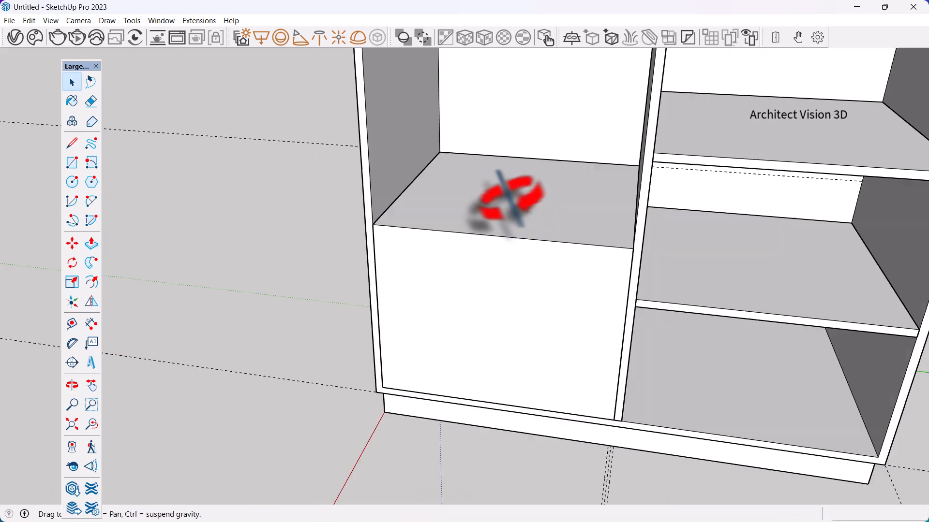
- Push the drawer block's front face 18 mm back into the left compartment
{"action": "scroll", "coordinate": [448, 275], "scroll_direction": "up", "scroll_amount": 3}
{"action": "left_click", "coordinate": [442, 310]}
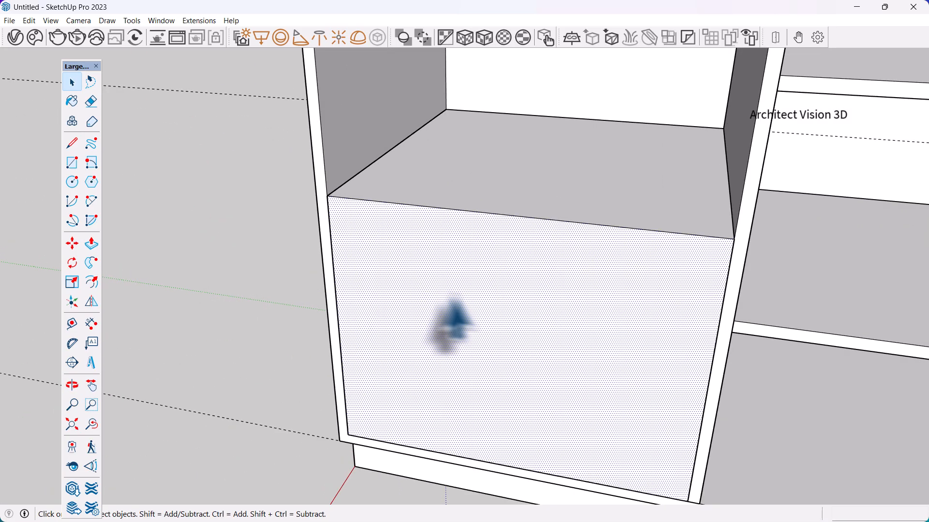
{"action": "left_click", "coordinate": [93, 244]}
{"action": "left_click", "coordinate": [440, 296]}
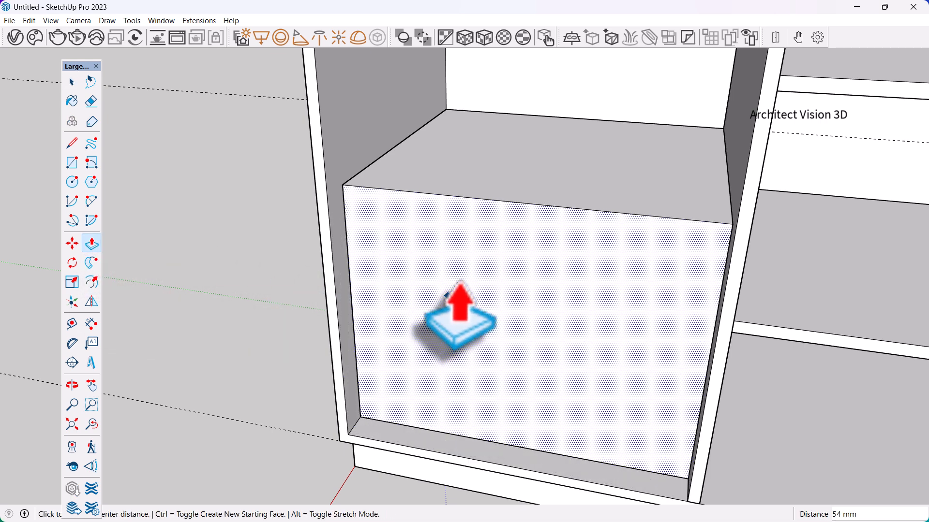
{"action": "left_click", "coordinate": [447, 295]}
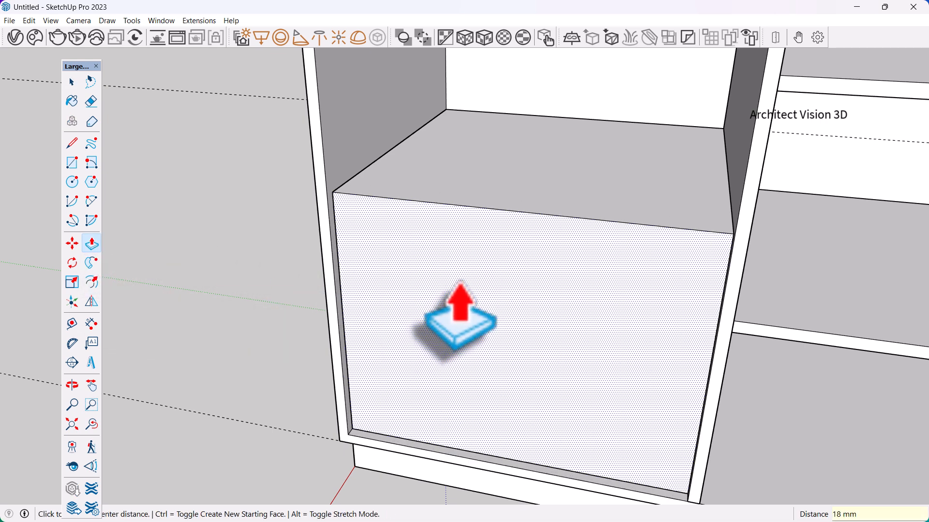
{"action": "key", "text": "space"}
- Offset the outline of the drawer block's front face inward to form a thin border
{"action": "scroll", "coordinate": [465, 300], "scroll_direction": "down", "scroll_amount": 5}
{"action": "middle_click_drag", "start_coordinate": [442, 311], "coordinate": [622, 390]}
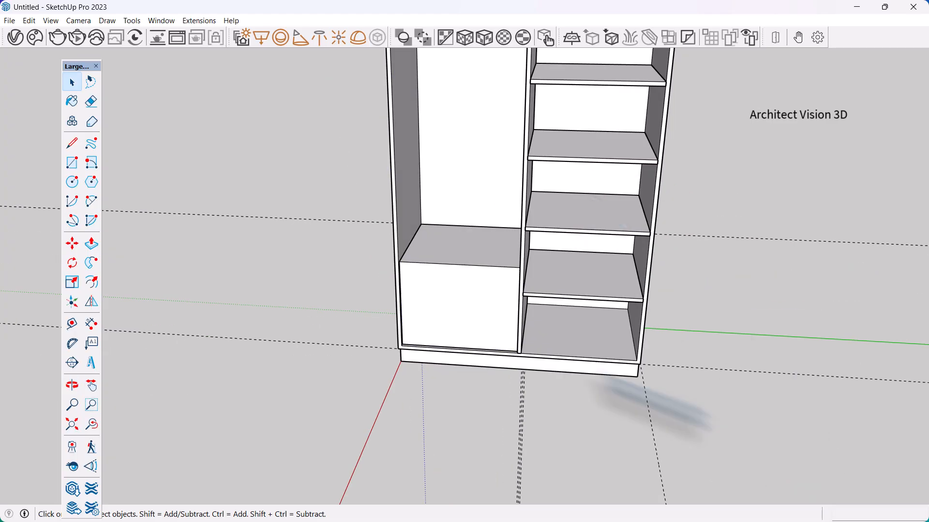
{"action": "scroll", "coordinate": [491, 315], "scroll_direction": "up", "scroll_amount": 8}
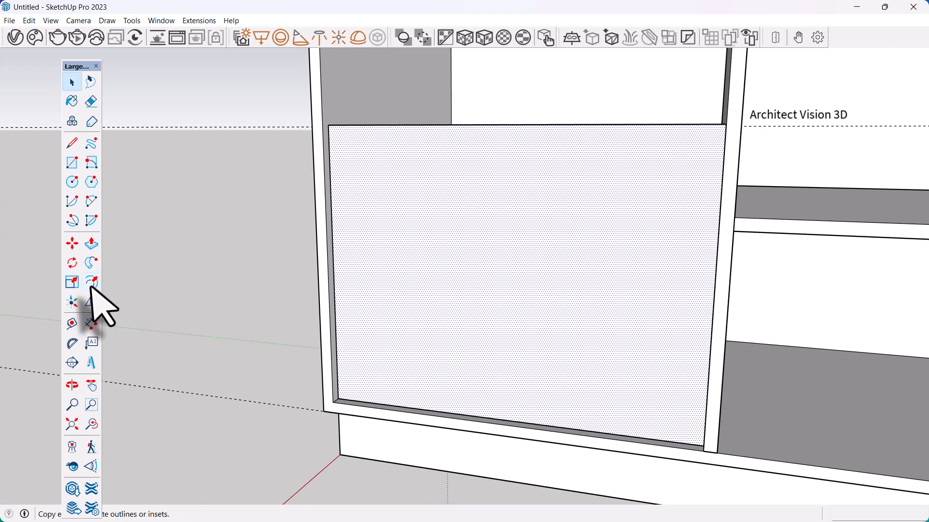
{"action": "left_click", "coordinate": [91, 283]}
{"action": "scroll", "coordinate": [369, 289], "scroll_direction": "up", "scroll_amount": 3}
{"action": "left_click", "coordinate": [340, 272]}
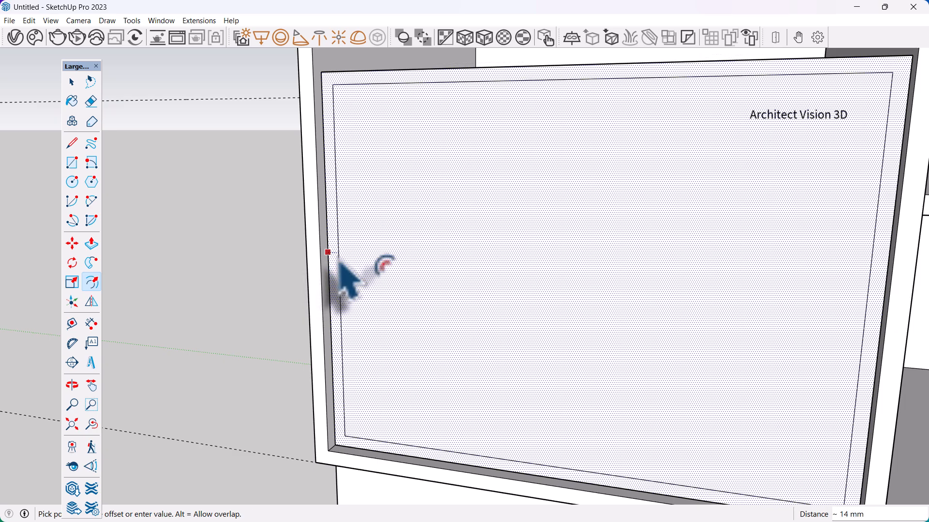
{"action": "key", "text": "Return"}
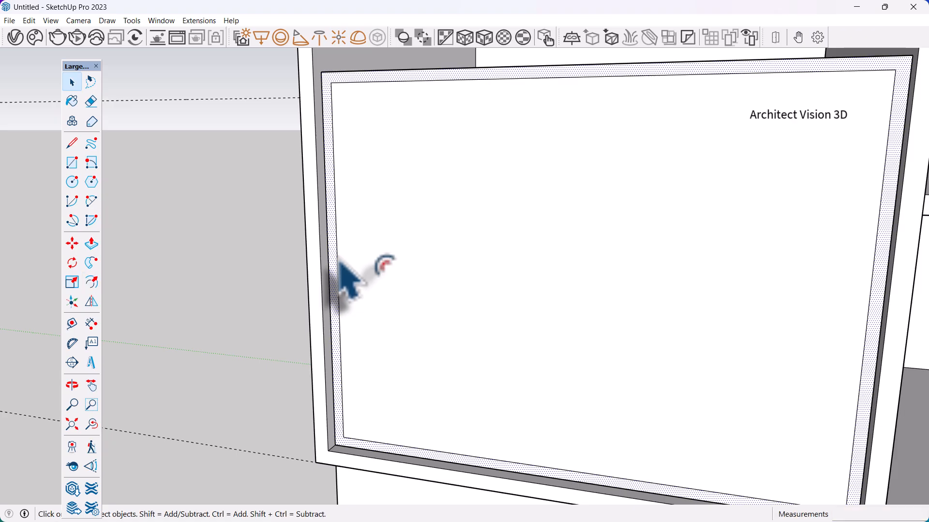
- Push the inner front face 570 mm back to the wardrobe's back panel to hollow out the drawer block
{"action": "scroll", "coordinate": [345, 279], "scroll_direction": "down", "scroll_amount": 5}
{"action": "middle_click_drag", "start_coordinate": [405, 311], "coordinate": [405, 269]}
{"action": "left_click", "coordinate": [404, 270]}
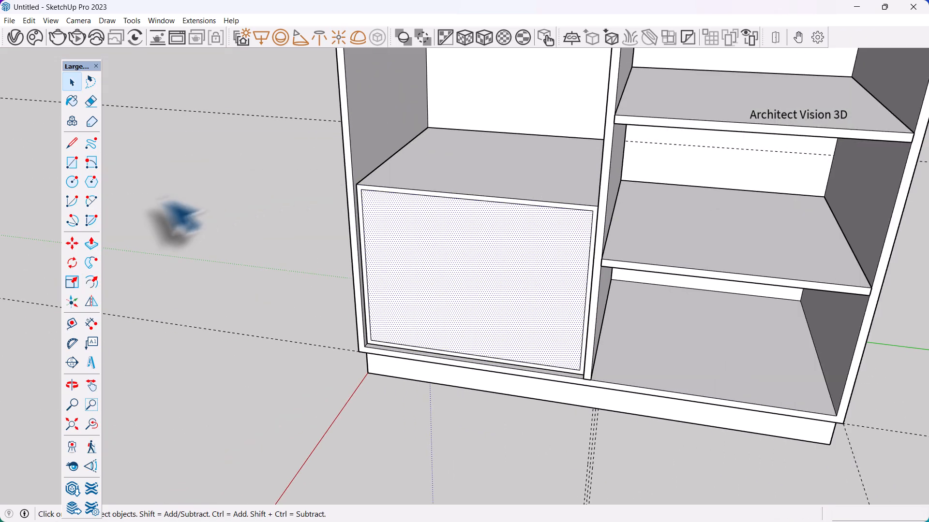
{"action": "left_click", "coordinate": [91, 243]}
{"action": "left_click", "coordinate": [449, 246]}
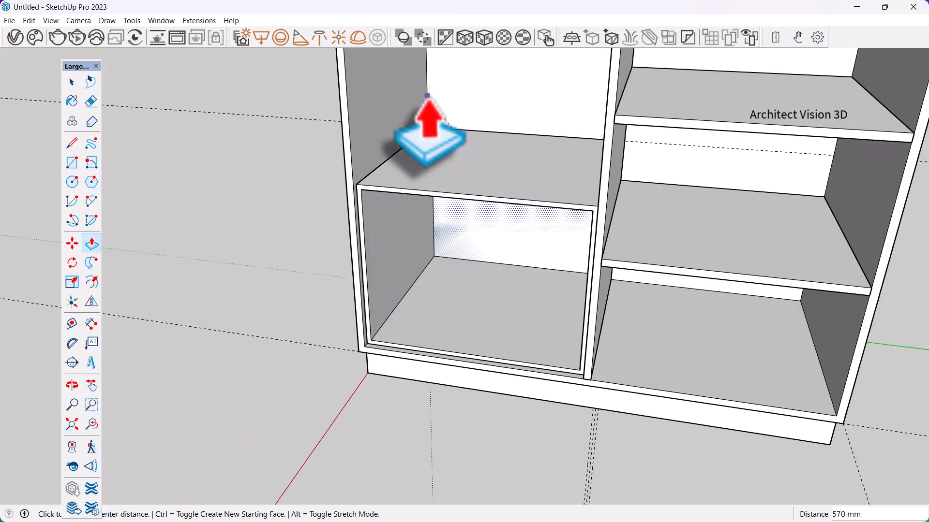
- Place a guide 213 mm above the inner floor edge on the hollow block's left side, at the front edge's midpoint
{"action": "middle_click_drag", "start_coordinate": [427, 90], "coordinate": [425, 415]}
{"action": "scroll", "coordinate": [411, 296], "scroll_direction": "up", "scroll_amount": 6}
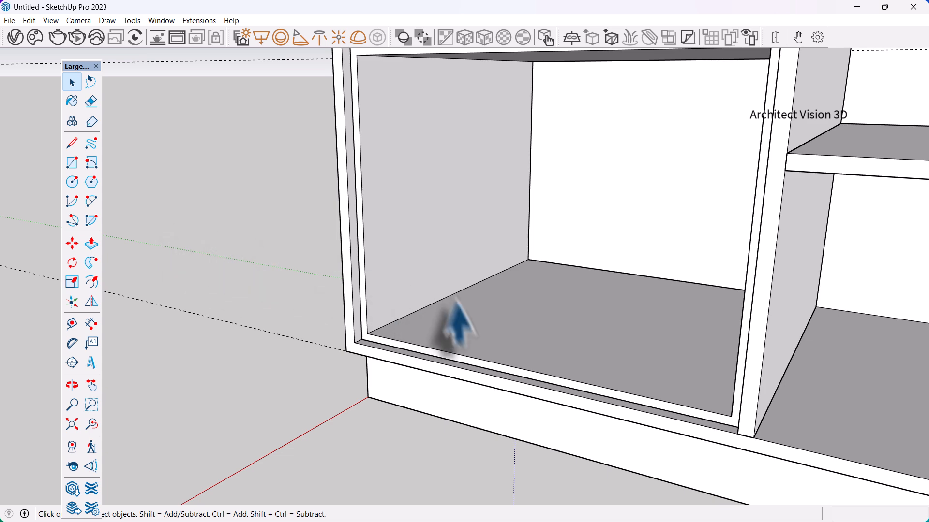
{"action": "scroll", "coordinate": [426, 300], "scroll_direction": "down", "scroll_amount": 3}
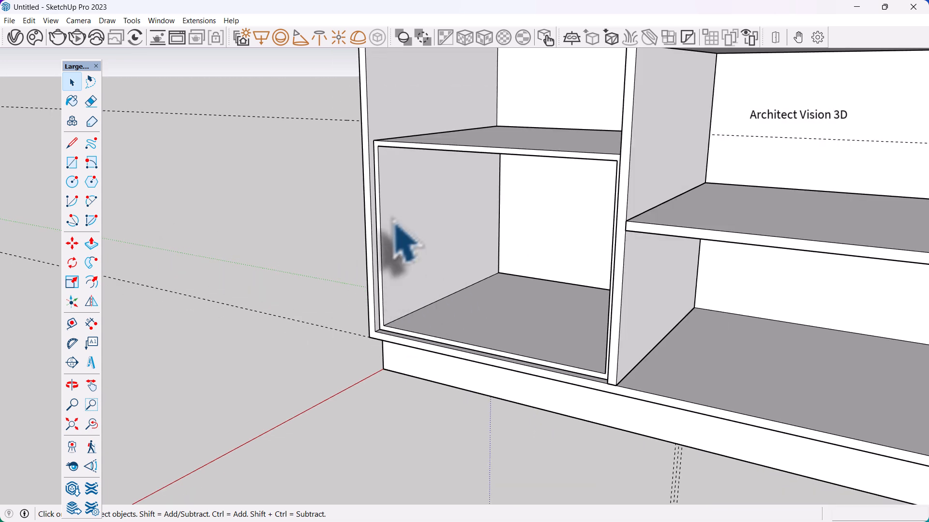
{"action": "left_click", "coordinate": [72, 324]}
{"action": "scroll", "coordinate": [450, 300], "scroll_direction": "up", "scroll_amount": 4}
{"action": "left_click", "coordinate": [412, 313]}
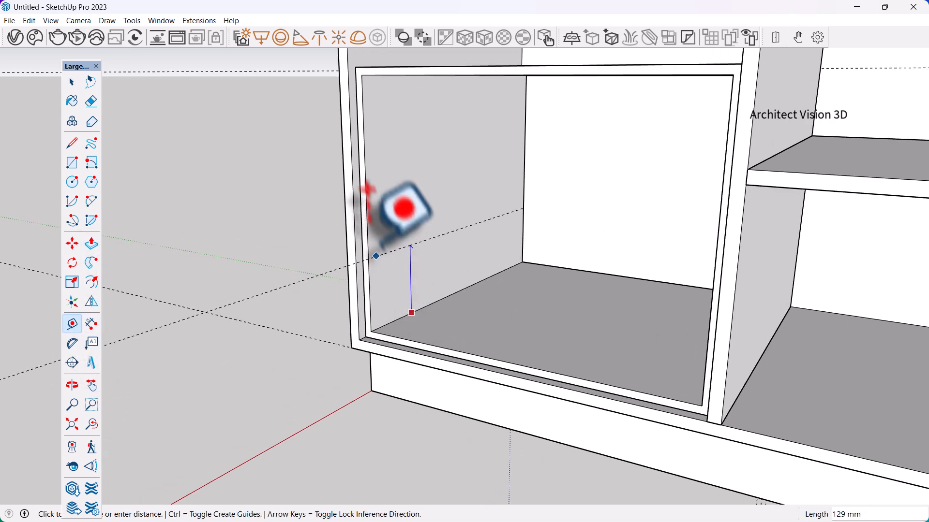
{"action": "scroll", "coordinate": [367, 209], "scroll_direction": "up", "scroll_amount": 2}
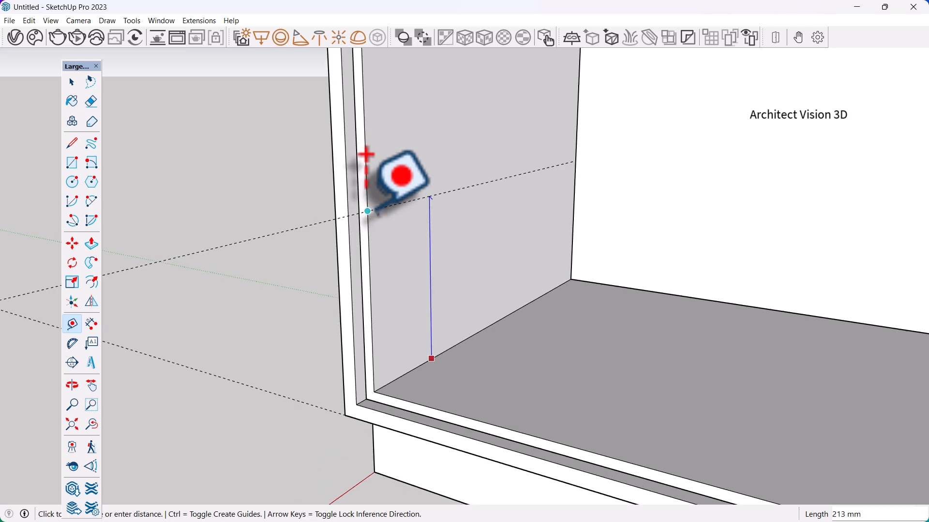
{"action": "scroll", "coordinate": [366, 211], "scroll_direction": "down", "scroll_amount": 1}
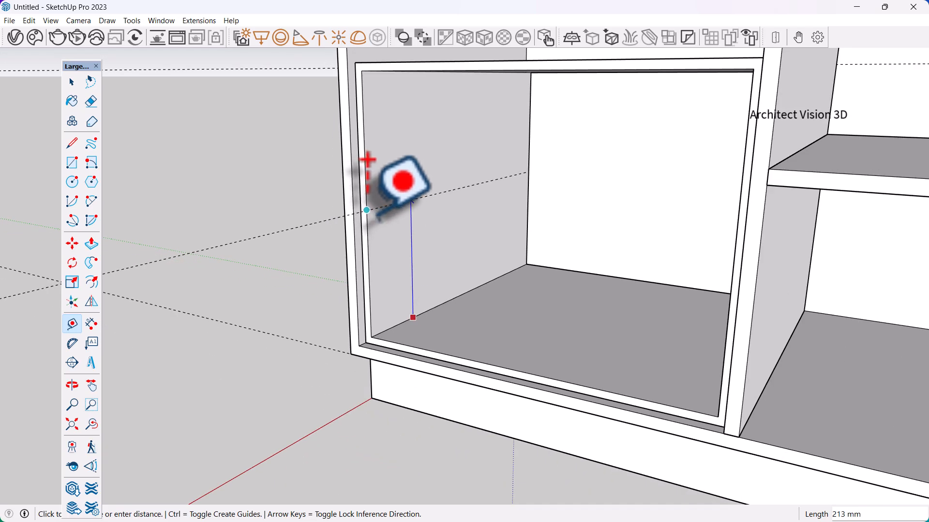
{"action": "left_click", "coordinate": [367, 210]}
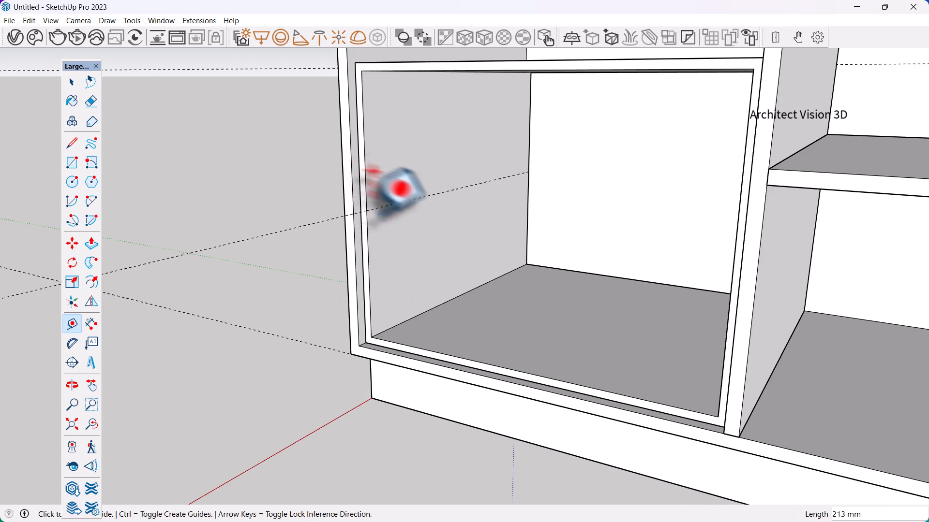
- Place a second guide 12 mm below the horizontal guide on the drawer block's inner left side
{"action": "scroll", "coordinate": [490, 238], "scroll_direction": "down", "scroll_amount": 3}
{"action": "middle_click_drag", "start_coordinate": [490, 238], "coordinate": [487, 207]}
{"action": "scroll", "coordinate": [486, 206], "scroll_direction": "up", "scroll_amount": 3}
{"action": "scroll", "coordinate": [451, 210], "scroll_direction": "up", "scroll_amount": 2}
{"action": "scroll", "coordinate": [447, 208], "scroll_direction": "down", "scroll_amount": 3}
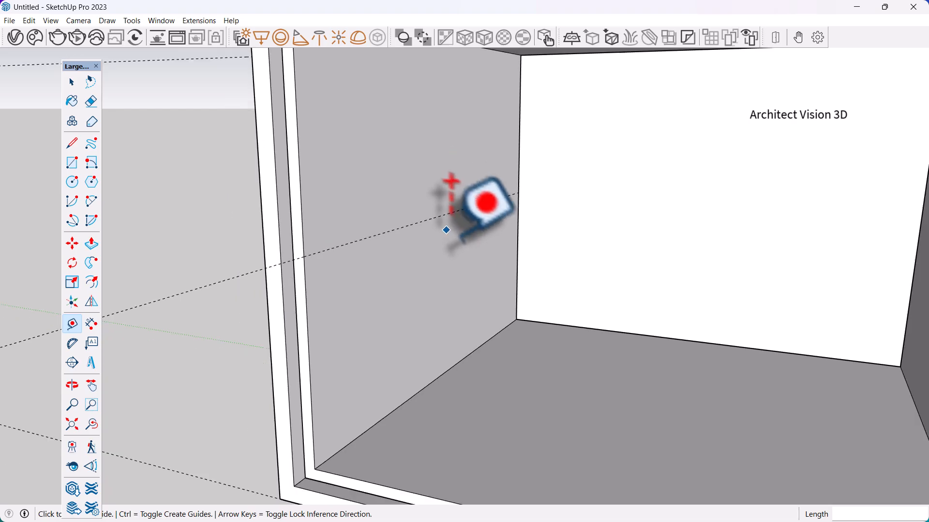
{"action": "scroll", "coordinate": [409, 260], "scroll_direction": "up", "scroll_amount": 3}
{"action": "left_click", "coordinate": [362, 235]}
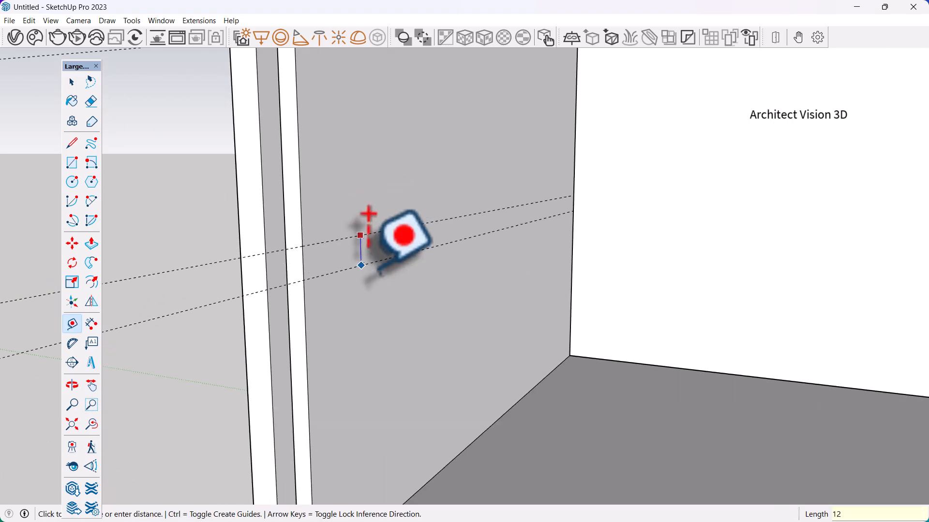
{"action": "left_click", "coordinate": [362, 274]}
- Place a third horizontal guide 30 mm below the second one and a fourth guide 12 mm beneath it
{"action": "key", "text": "space"}
{"action": "key", "text": "t"}
{"action": "middle_click_drag", "start_coordinate": [339, 299], "coordinate": [367, 276]}
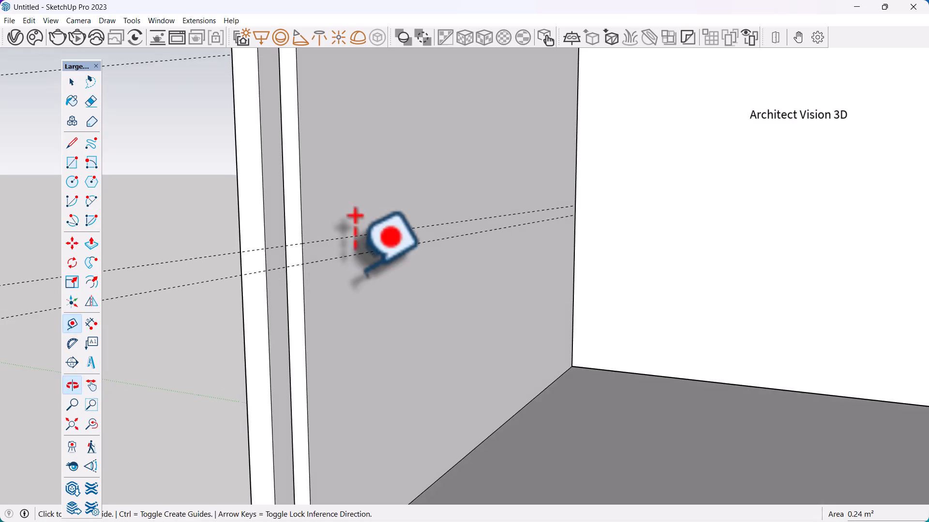
{"action": "left_click", "coordinate": [350, 255]}
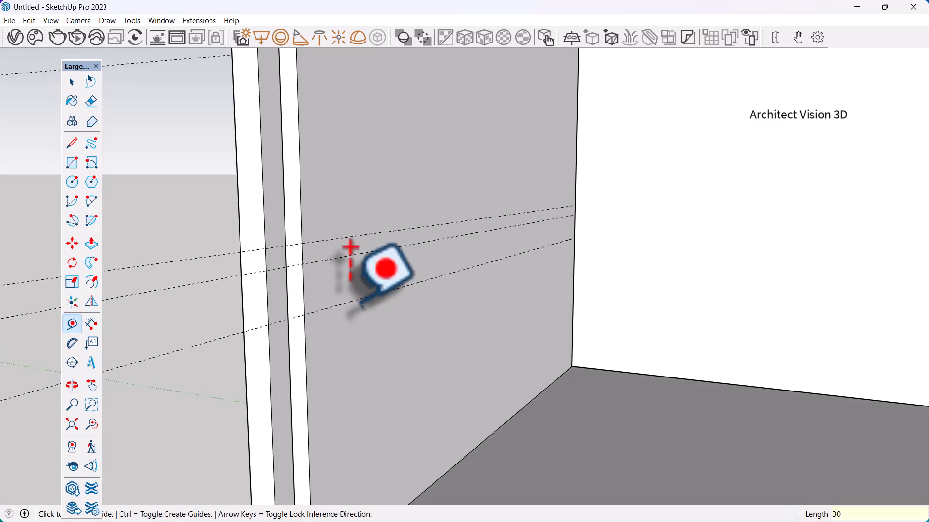
{"action": "scroll", "coordinate": [351, 247], "scroll_direction": "up", "scroll_amount": 2}
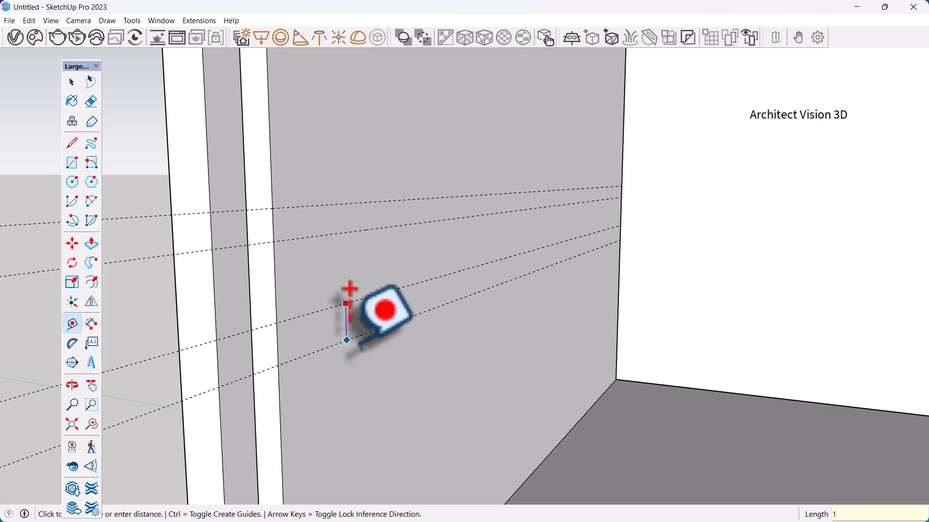
- Place a vertical guide 40 mm behind the left side's inner front edge and another guide slightly closer to that edge
{"action": "left_click", "coordinate": [276, 289]}
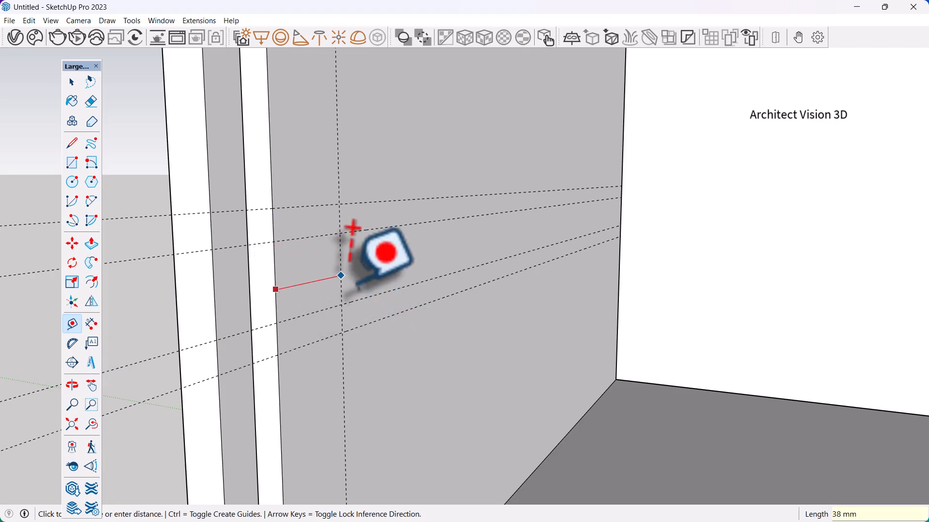
{"action": "double_click", "coordinate": [339, 278]}
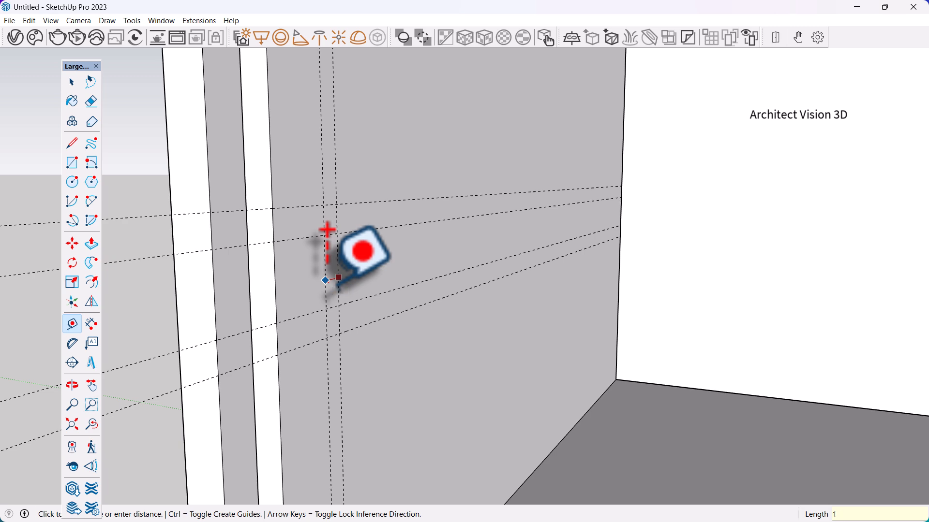
{"action": "key", "text": "space"}
- Draw a 54 × 40 mm rectangle from the front edge between the outer guides and a smaller one between the inner guides, forming a C-shaped profile
{"action": "scroll", "coordinate": [457, 249], "scroll_direction": "down", "scroll_amount": 5}
{"action": "scroll", "coordinate": [441, 248], "scroll_direction": "up", "scroll_amount": 5}
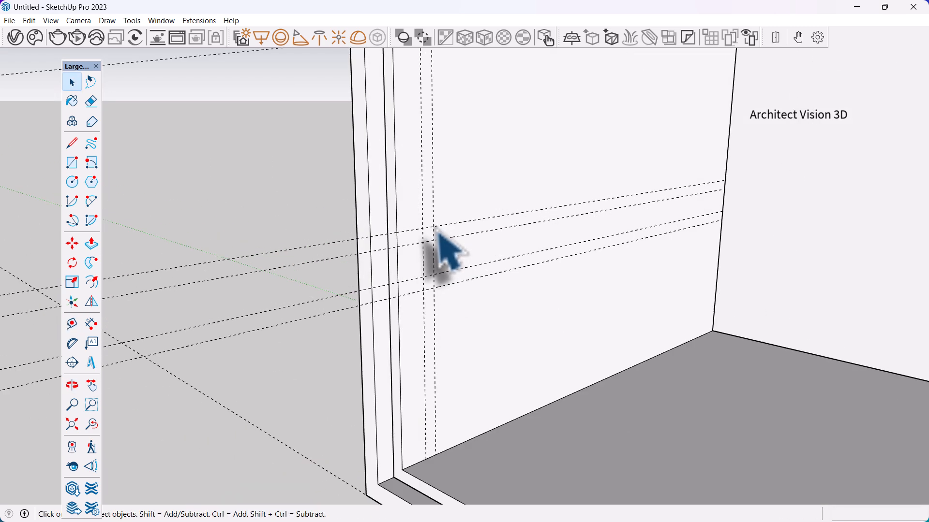
{"action": "scroll", "coordinate": [430, 270], "scroll_direction": "up", "scroll_amount": 3}
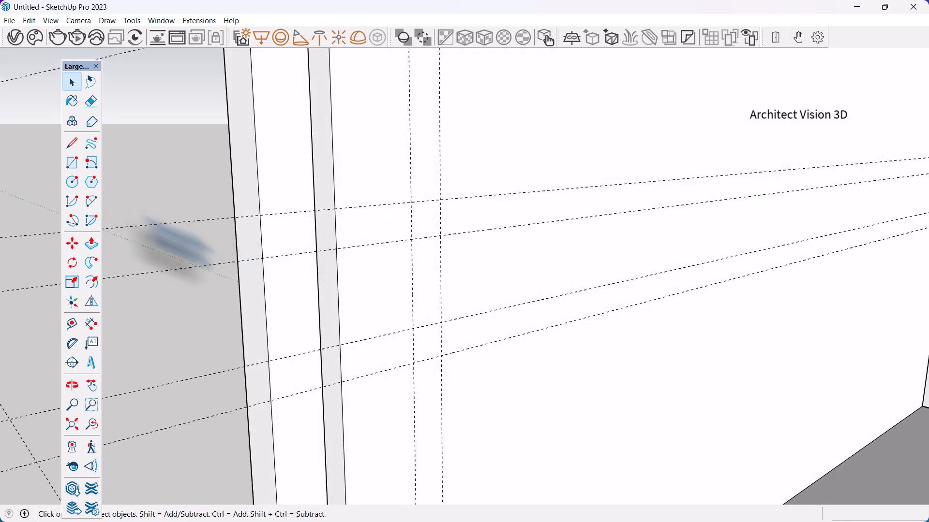
{"action": "left_click", "coordinate": [72, 163]}
{"action": "left_click", "coordinate": [336, 209]}
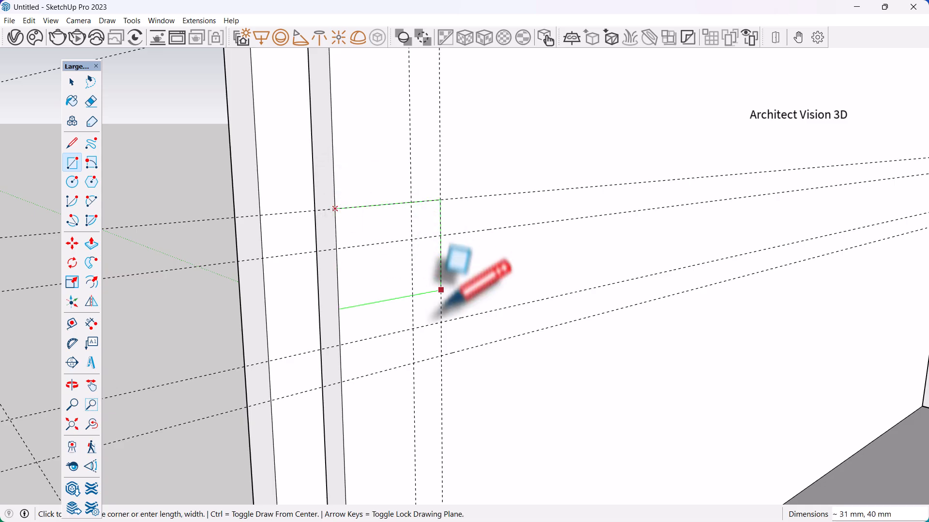
{"action": "left_click", "coordinate": [441, 357]}
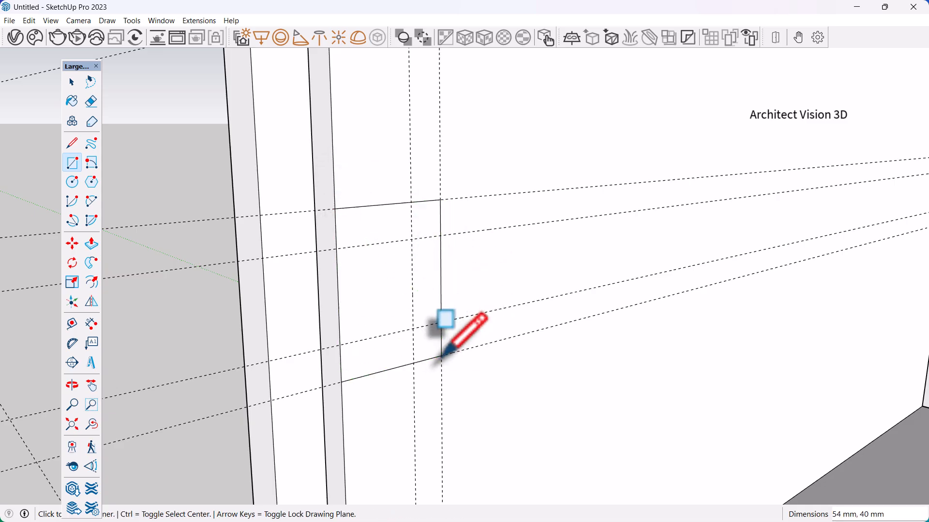
{"action": "left_click", "coordinate": [336, 248]}
{"action": "left_click", "coordinate": [415, 316]}
{"action": "key", "text": "space"}
- Copy the C-shaped profile 52 mm sideways from the block's left side into the drawer opening
{"action": "left_click", "coordinate": [423, 275]}
{"action": "scroll", "coordinate": [423, 275], "scroll_direction": "down", "scroll_amount": 1}
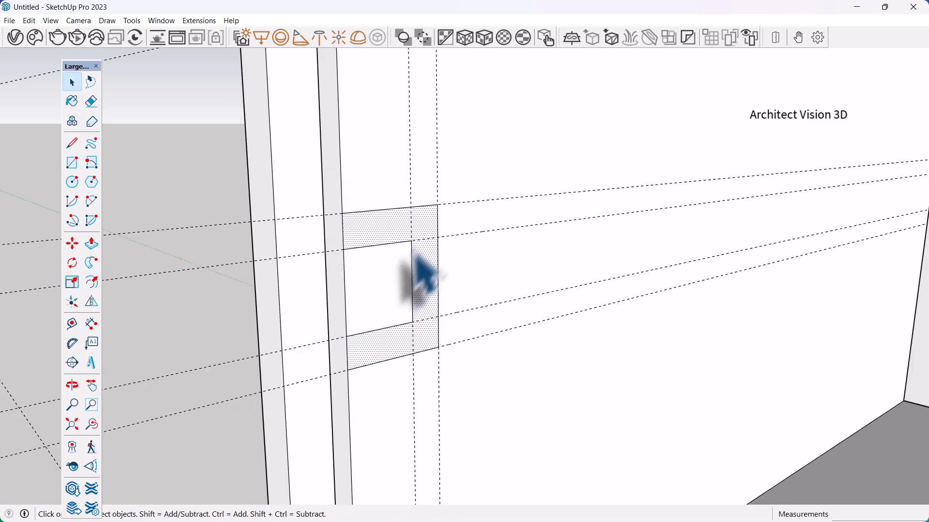
{"action": "scroll", "coordinate": [416, 255], "scroll_direction": "down", "scroll_amount": 1}
{"action": "middle_click_drag", "start_coordinate": [416, 255], "coordinate": [474, 266]}
{"action": "scroll", "coordinate": [407, 277], "scroll_direction": "up", "scroll_amount": 2}
{"action": "scroll", "coordinate": [443, 208], "scroll_direction": "down", "scroll_amount": 3}
{"action": "middle_click_drag", "start_coordinate": [447, 177], "coordinate": [468, 194]}
{"action": "scroll", "coordinate": [462, 251], "scroll_direction": "up", "scroll_amount": 1}
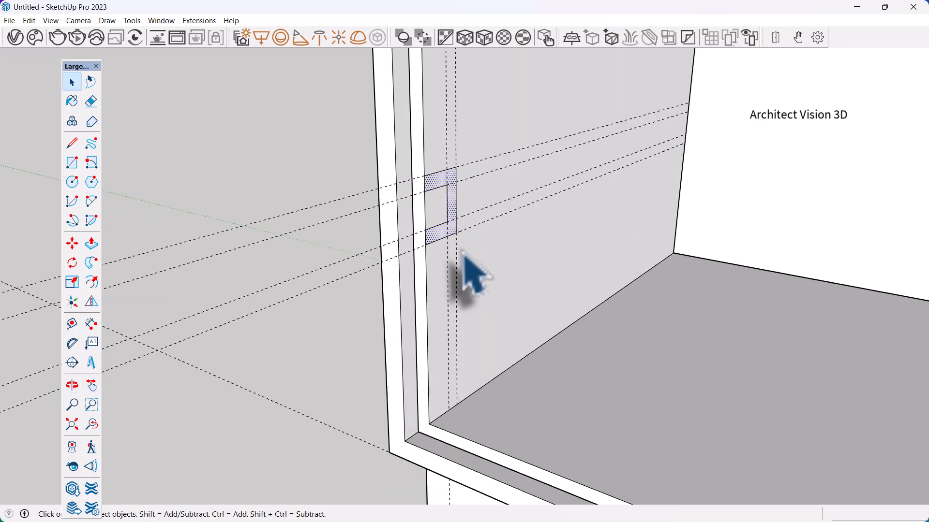
{"action": "scroll", "coordinate": [464, 258], "scroll_direction": "up", "scroll_amount": 2}
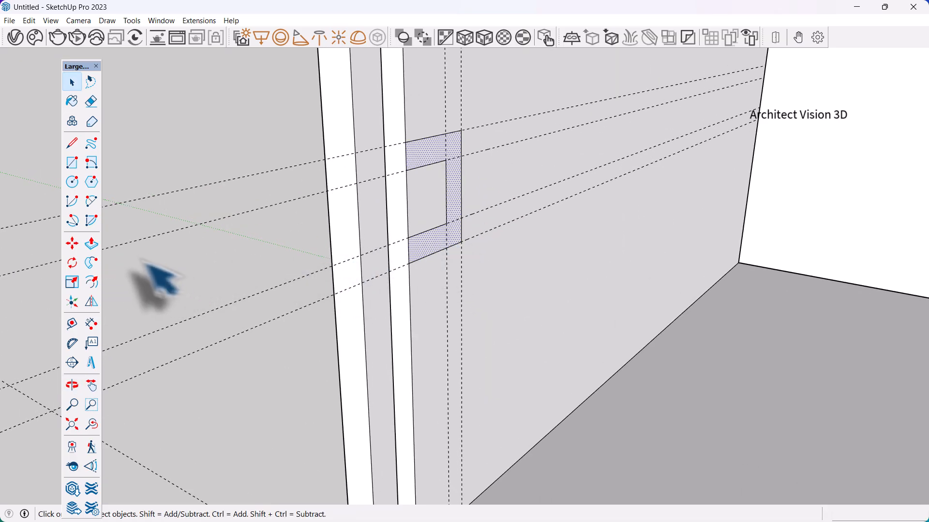
{"action": "left_click", "coordinate": [72, 245]}
{"action": "scroll", "coordinate": [447, 199], "scroll_direction": "down", "scroll_amount": 3}
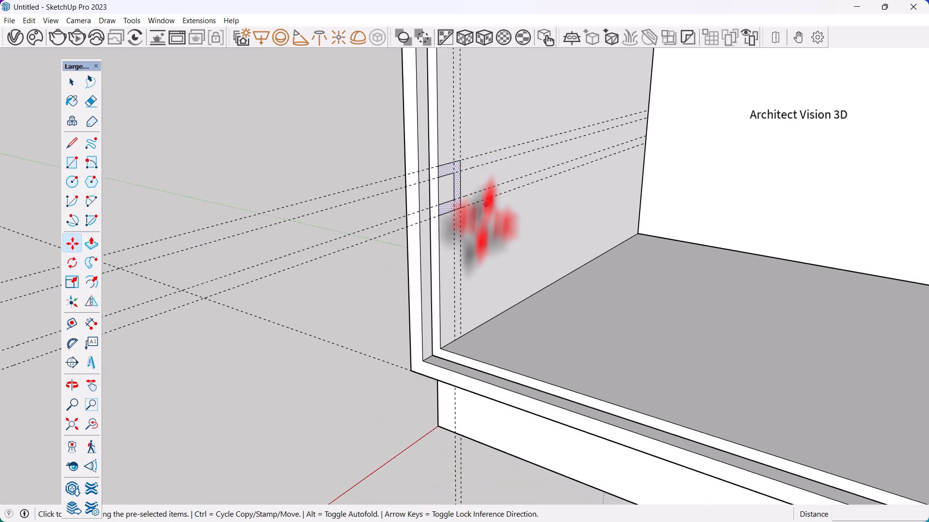
{"action": "scroll", "coordinate": [519, 285], "scroll_direction": "up", "scroll_amount": 1}
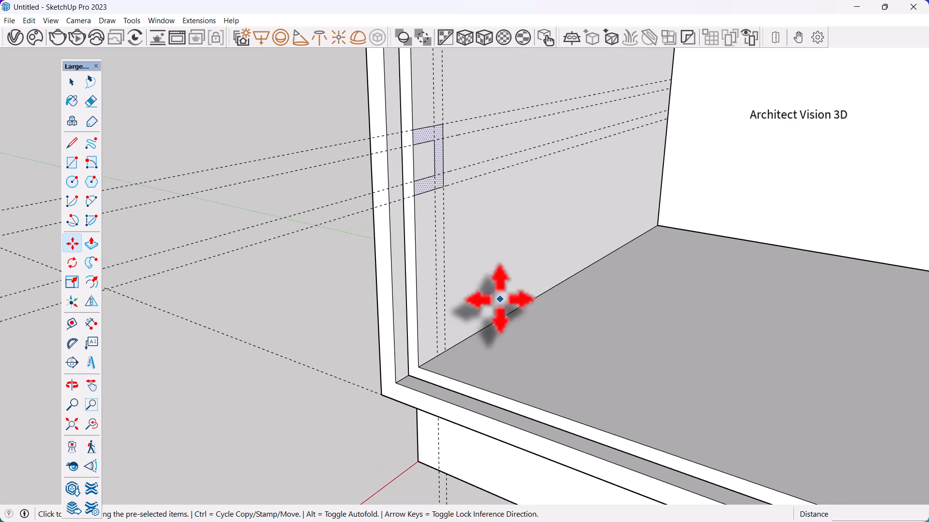
{"action": "left_click", "coordinate": [419, 367]}
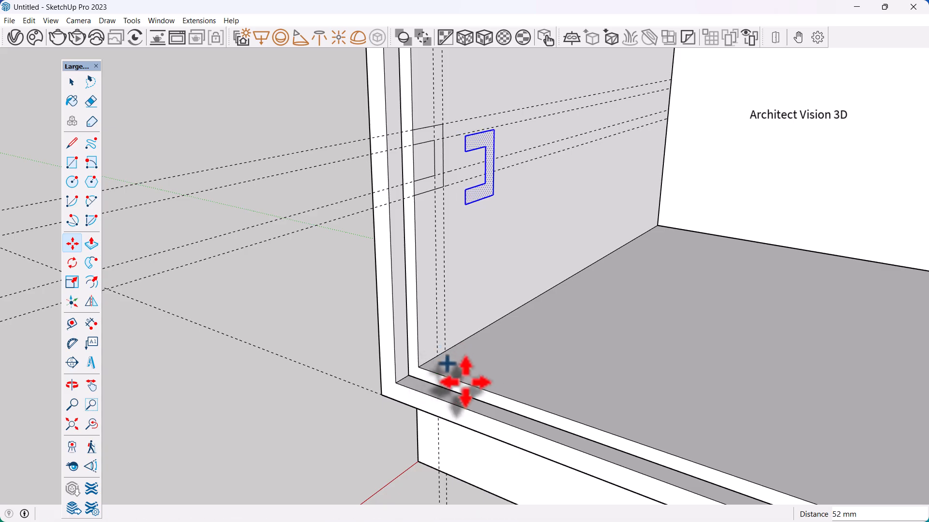
{"action": "scroll", "coordinate": [557, 324], "scroll_direction": "down", "scroll_amount": 3}
{"action": "left_click", "coordinate": [544, 321]}
{"action": "key", "text": "space"}
- Erase the inner rectangle's edges and the inner guides on the block's left side, leaving only the outer rectangle
{"action": "scroll", "coordinate": [459, 246], "scroll_direction": "up", "scroll_amount": 5}
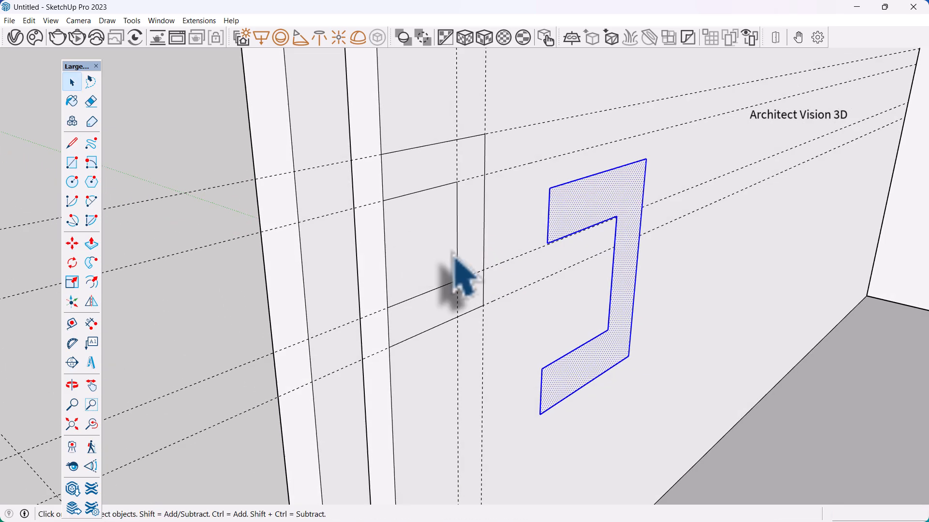
{"action": "key", "text": "e"}
{"action": "left_click", "coordinate": [91, 102]}
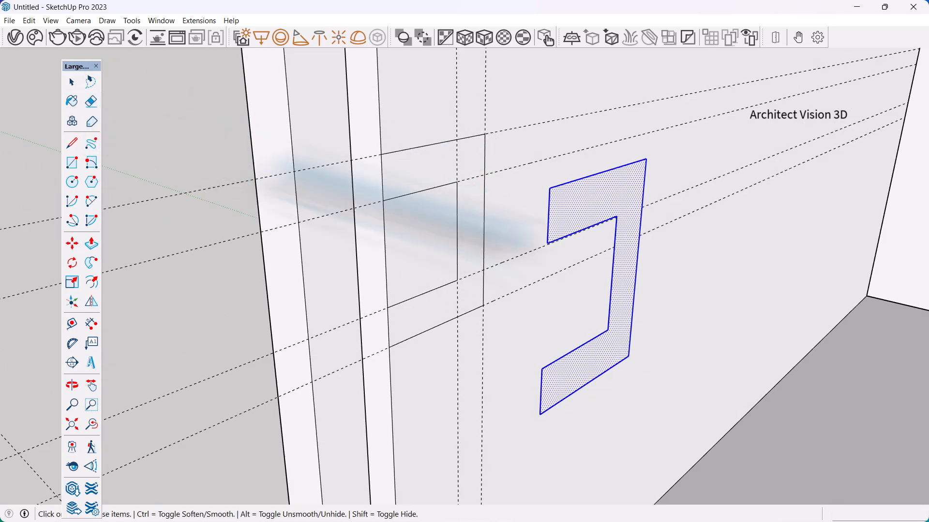
{"action": "left_click", "coordinate": [457, 185]}
{"action": "left_click", "coordinate": [453, 283]}
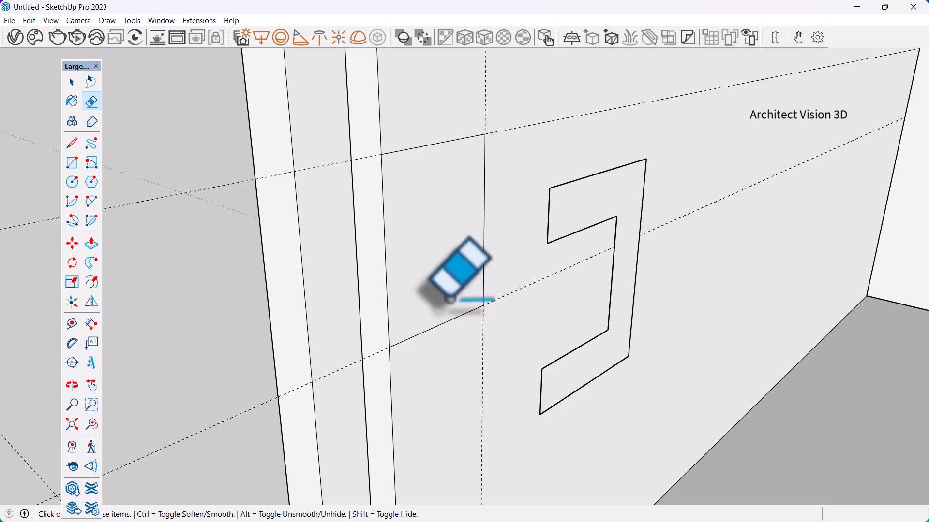
- Push the remaining rectangle 12 mm through the block's left side to cut a notch at its front edge
{"action": "key", "text": "space"}
{"action": "left_click", "coordinate": [460, 265]}
{"action": "left_click", "coordinate": [91, 245]}
{"action": "left_click", "coordinate": [447, 253]}
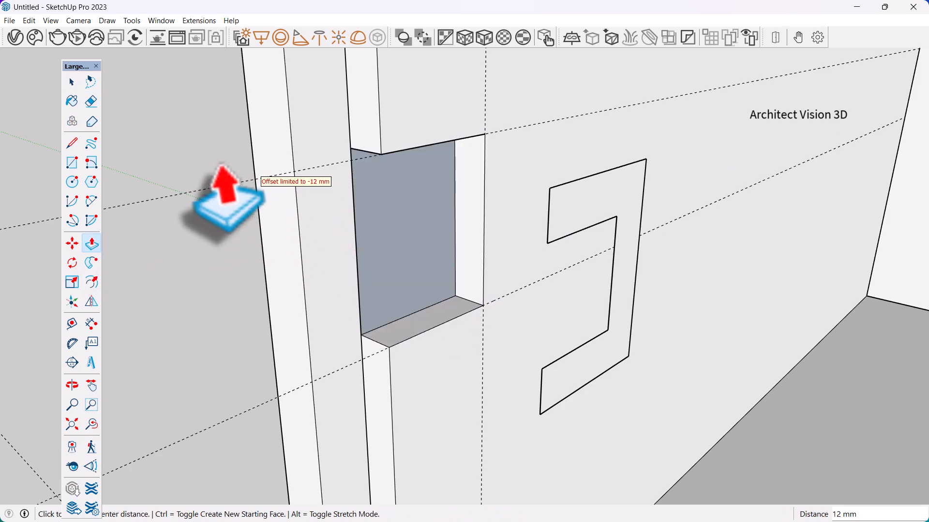
{"action": "left_click", "coordinate": [197, 162]}
{"action": "key", "text": "space"}
- Make the copied C-shaped profile a group
{"action": "scroll", "coordinate": [232, 208], "scroll_direction": "down", "scroll_amount": 1}
{"action": "scroll", "coordinate": [271, 209], "scroll_direction": "down", "scroll_amount": 2}
{"action": "middle_click_drag", "start_coordinate": [300, 208], "coordinate": [447, 206]}
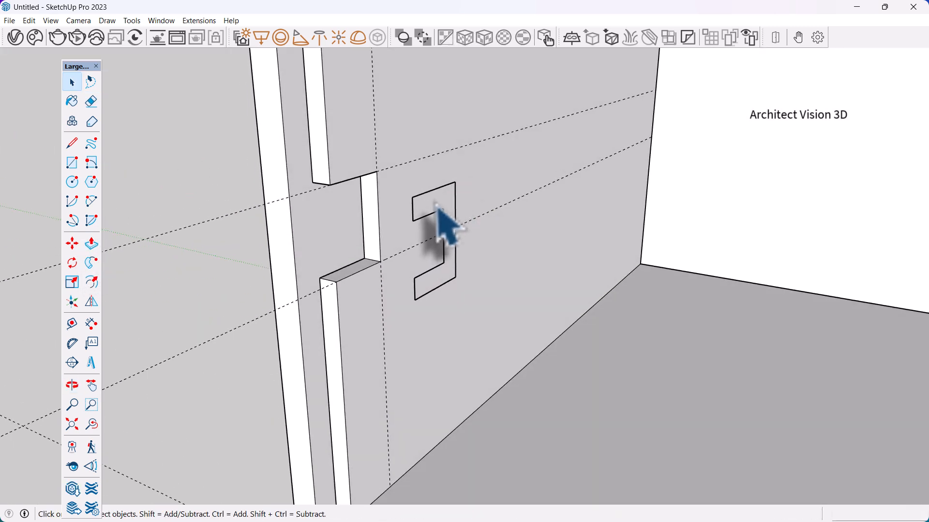
{"action": "right_click", "coordinate": [438, 202]}
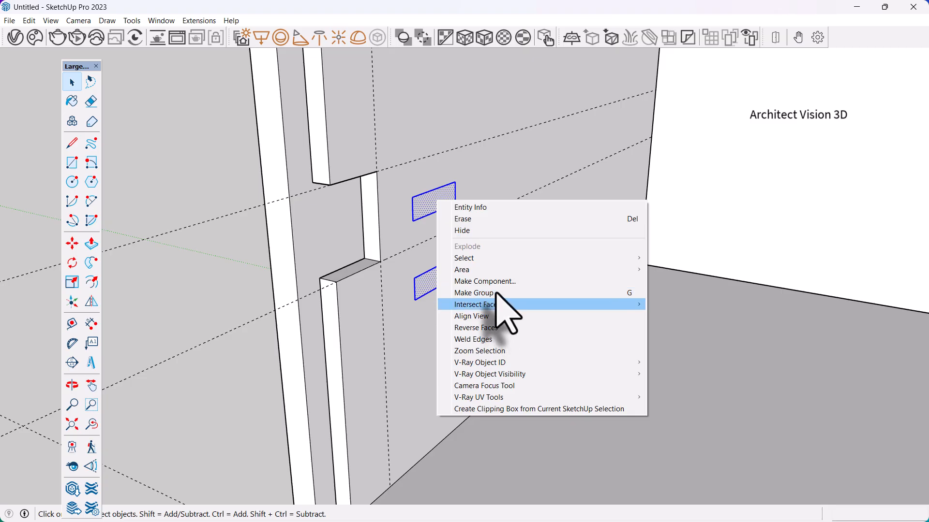
{"action": "left_click", "coordinate": [496, 293]}
{"action": "scroll", "coordinate": [458, 227], "scroll_direction": "up", "scroll_amount": 2}
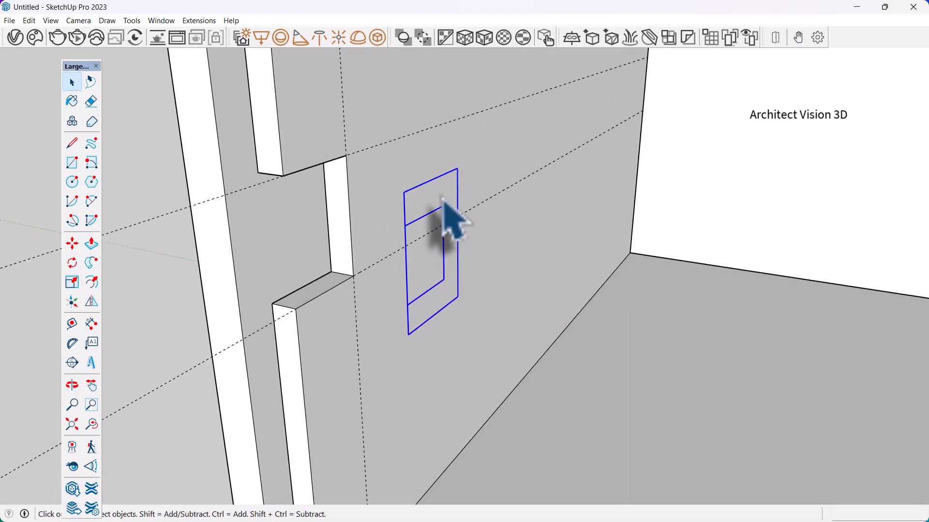
- Extrude the grouped C-shaped profile 64 mm back through the notch to the outer face of the block's left side
{"action": "double_click", "coordinate": [442, 198]}
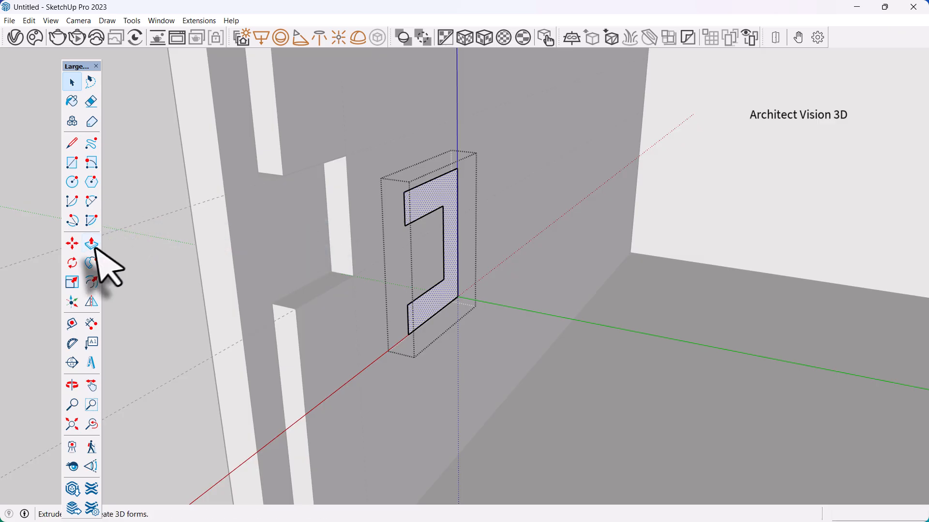
{"action": "left_click", "coordinate": [93, 244]}
{"action": "left_click", "coordinate": [431, 202]}
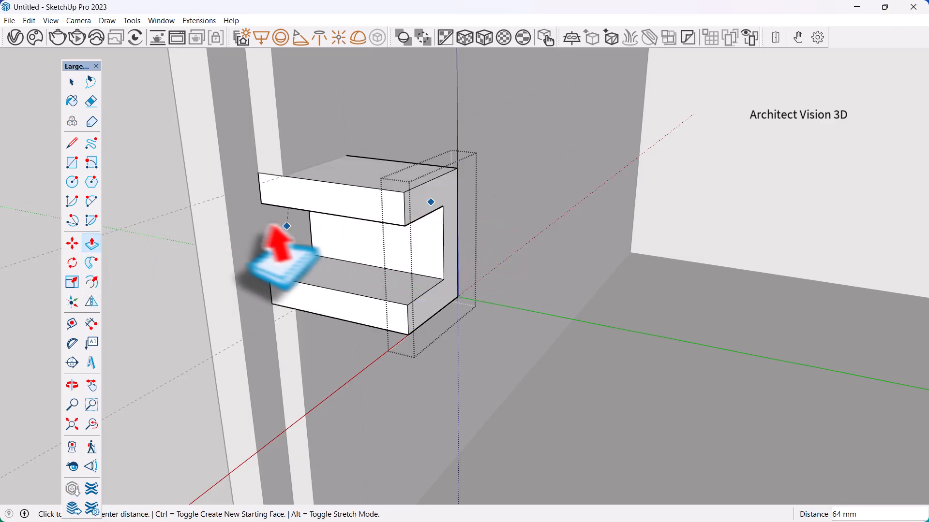
{"action": "left_click", "coordinate": [226, 208]}
{"action": "scroll", "coordinate": [226, 208], "scroll_direction": "down", "scroll_amount": 3}
{"action": "key", "text": "space"}
- Extend the other end of the C-shaped channel across the opening to the outer face of the block's right side
{"action": "left_click", "coordinate": [380, 204]}
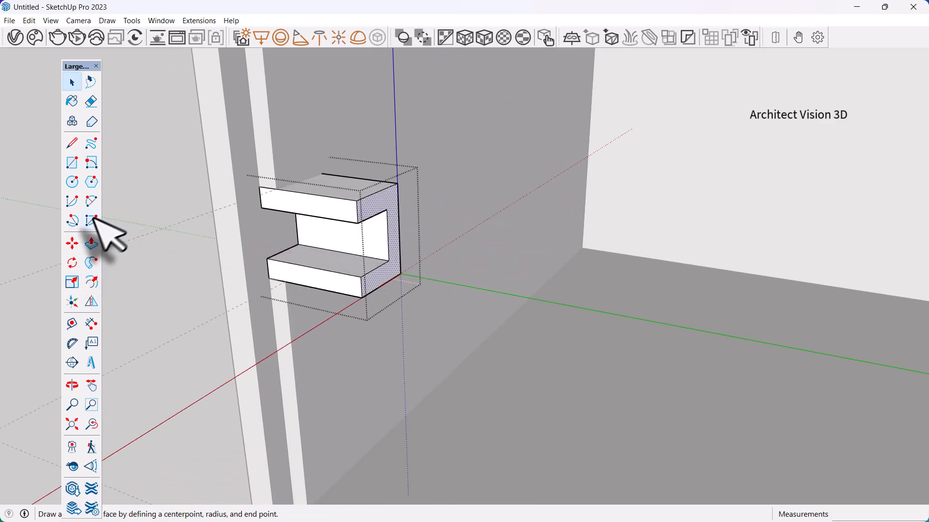
{"action": "left_click", "coordinate": [91, 243]}
{"action": "left_click", "coordinate": [396, 201]}
{"action": "scroll", "coordinate": [400, 201], "scroll_direction": "down", "scroll_amount": 5}
{"action": "middle_click_drag", "start_coordinate": [450, 200], "coordinate": [580, 191]}
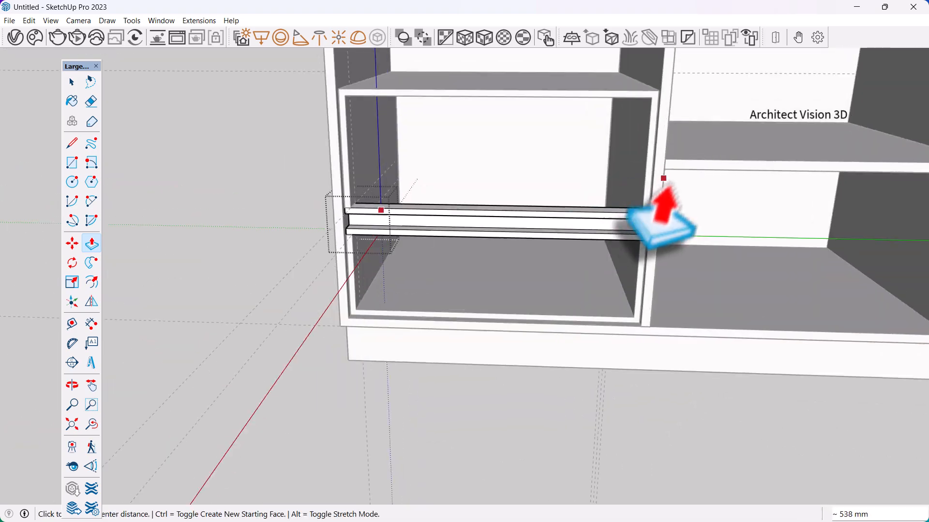
{"action": "scroll", "coordinate": [663, 180], "scroll_direction": "up", "scroll_amount": 4}
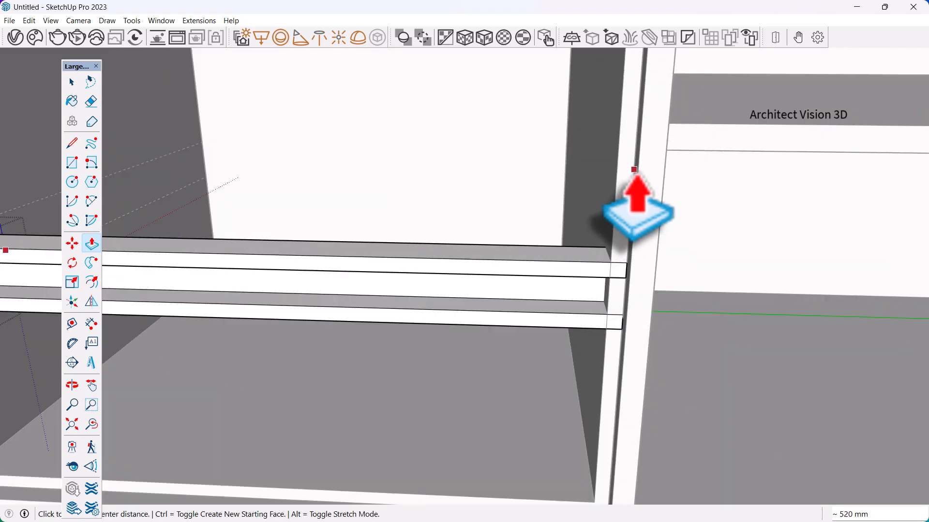
{"action": "left_click", "coordinate": [634, 170]}
{"action": "key", "text": "space"}
- Draw a rectangle on the inner face of the drawer block's right side, matching the outline of the C-shaped channel's end
{"action": "scroll", "coordinate": [637, 173], "scroll_direction": "down", "scroll_amount": 5}
{"action": "middle_click_drag", "start_coordinate": [638, 176], "coordinate": [784, 208]}
{"action": "scroll", "coordinate": [610, 186], "scroll_direction": "up", "scroll_amount": 5}
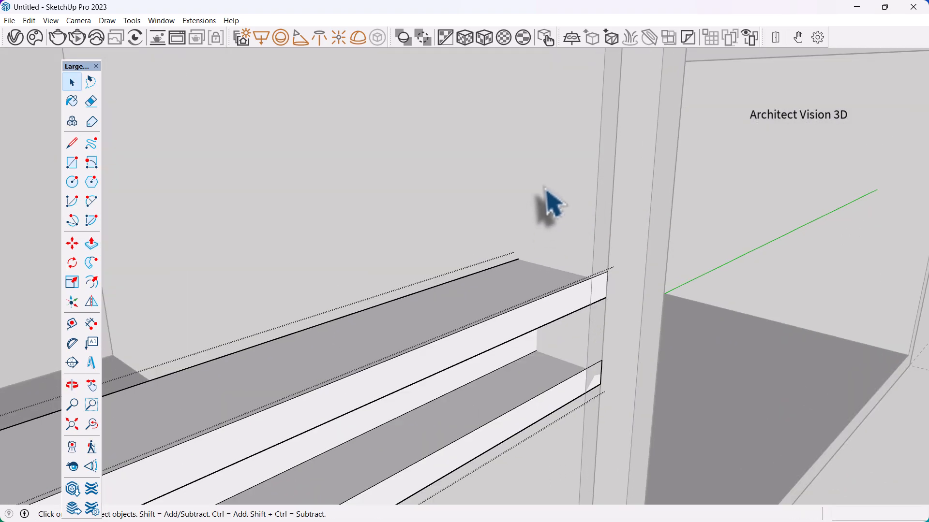
{"action": "left_click", "coordinate": [545, 190]}
{"action": "left_click", "coordinate": [550, 194]}
{"action": "scroll", "coordinate": [554, 186], "scroll_direction": "down", "scroll_amount": 3}
{"action": "scroll", "coordinate": [497, 247], "scroll_direction": "up", "scroll_amount": 3}
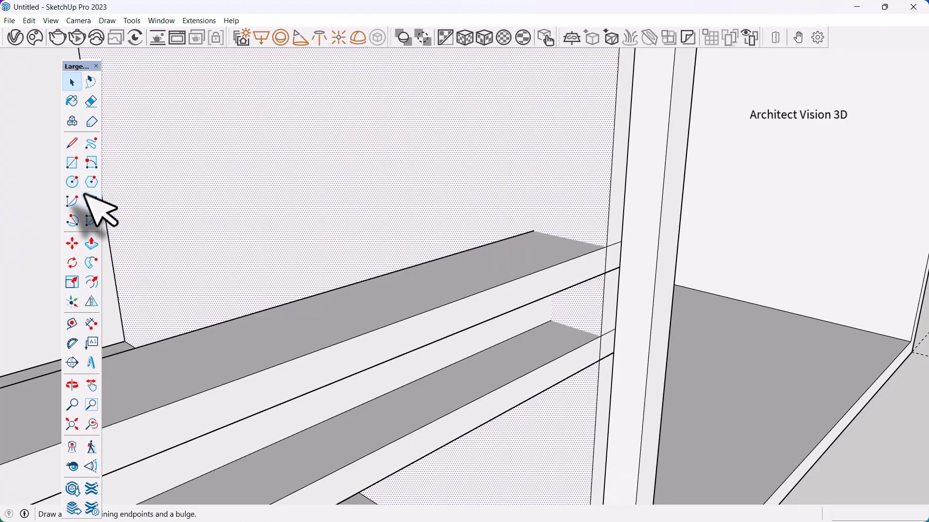
{"action": "left_click", "coordinate": [72, 163]}
{"action": "left_click", "coordinate": [533, 232]}
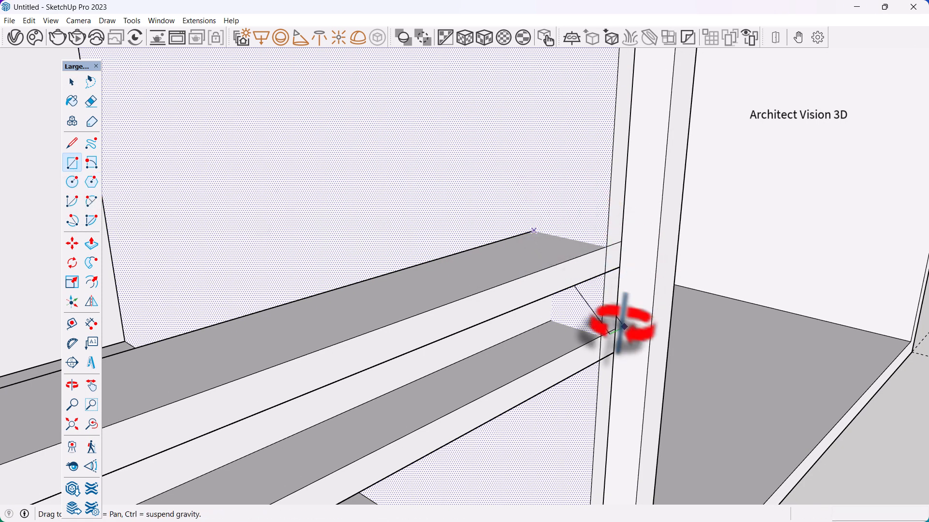
{"action": "middle_click_drag", "start_coordinate": [618, 326], "coordinate": [607, 281]}
{"action": "left_click", "coordinate": [601, 369]}
{"action": "key", "text": "space"}
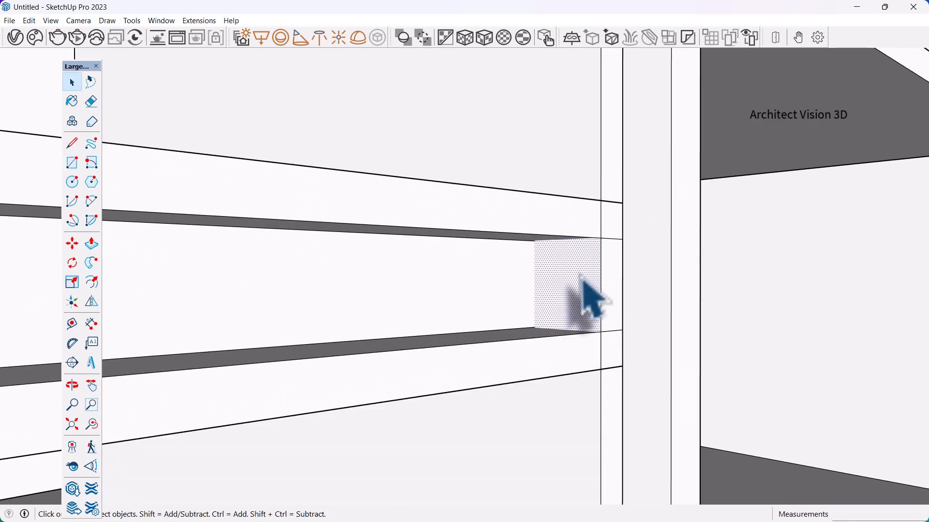
- Push the rectangle through the drawer block's right side to cut the matching notch for the channel
{"action": "left_click", "coordinate": [92, 243]}
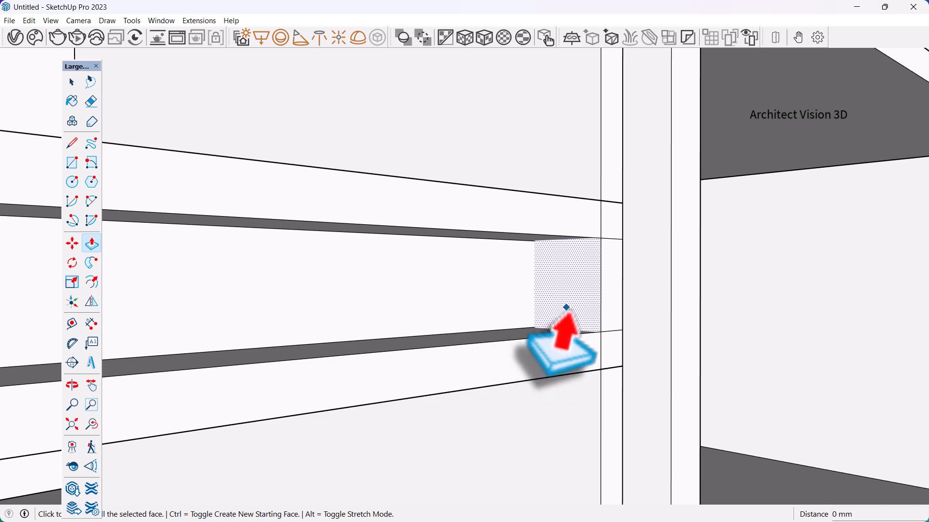
{"action": "left_click", "coordinate": [561, 306]}
{"action": "left_click", "coordinate": [645, 279]}
{"action": "key", "text": "space"}
{"action": "scroll", "coordinate": [634, 256], "scroll_direction": "down", "scroll_amount": 8}
{"action": "middle_click_drag", "start_coordinate": [683, 251], "coordinate": [310, 416]}
{"action": "scroll", "coordinate": [497, 269], "scroll_direction": "up", "scroll_amount": 3}
{"action": "scroll", "coordinate": [535, 265], "scroll_direction": "down", "scroll_amount": 5}
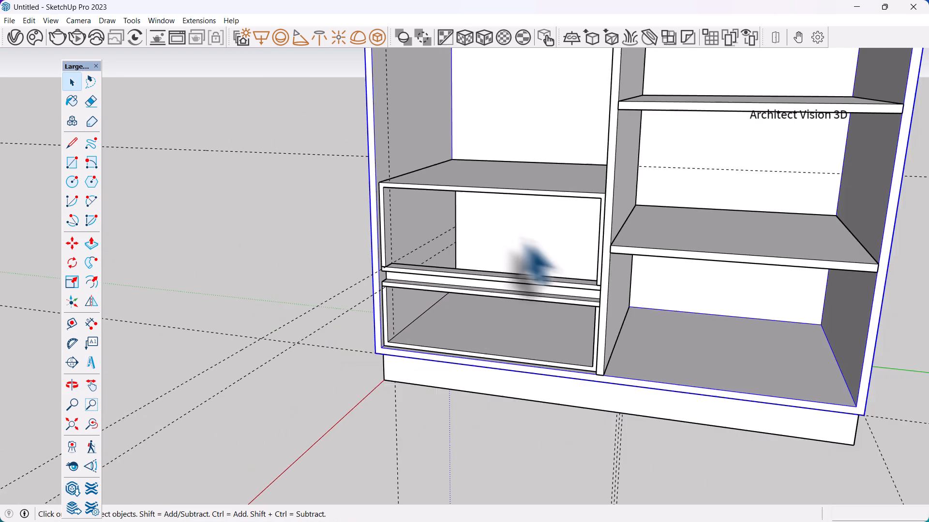
- Push the underside of the drawer block's top panel up flush with its upper face to remove the panel's thickness
{"action": "scroll", "coordinate": [466, 207], "scroll_direction": "up", "scroll_amount": 4}
{"action": "left_click", "coordinate": [485, 205]}
{"action": "middle_click_drag", "start_coordinate": [486, 185], "coordinate": [435, 155]}
{"action": "scroll", "coordinate": [420, 226], "scroll_direction": "down", "scroll_amount": 3}
{"action": "middle_click_drag", "start_coordinate": [421, 226], "coordinate": [417, 203]}
{"action": "left_click", "coordinate": [405, 171]}
{"action": "scroll", "coordinate": [417, 194], "scroll_direction": "up", "scroll_amount": 6}
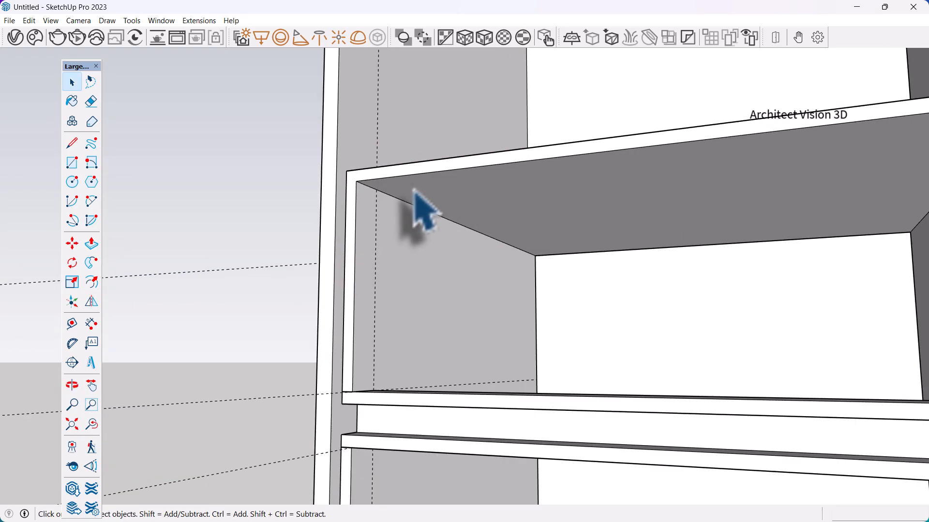
{"action": "left_click", "coordinate": [414, 198]}
{"action": "scroll", "coordinate": [419, 200], "scroll_direction": "up", "scroll_amount": 1}
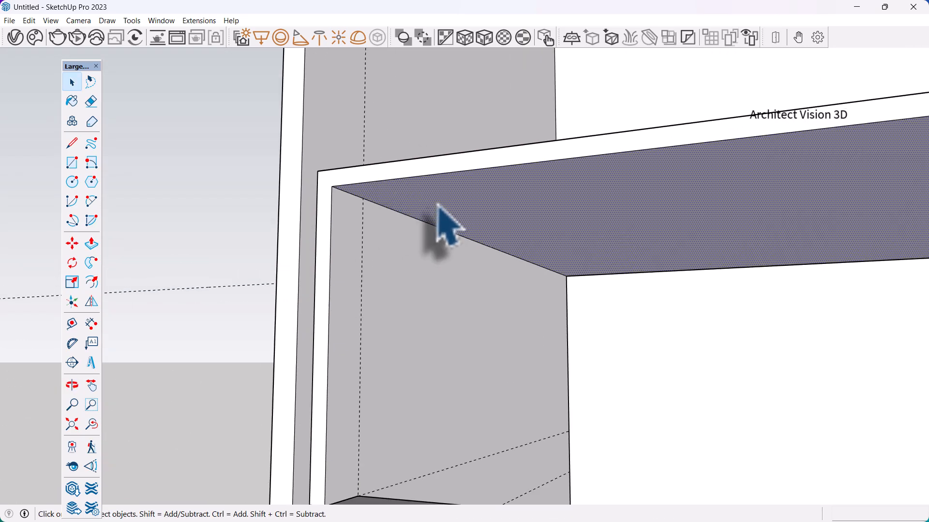
{"action": "left_click", "coordinate": [91, 244]}
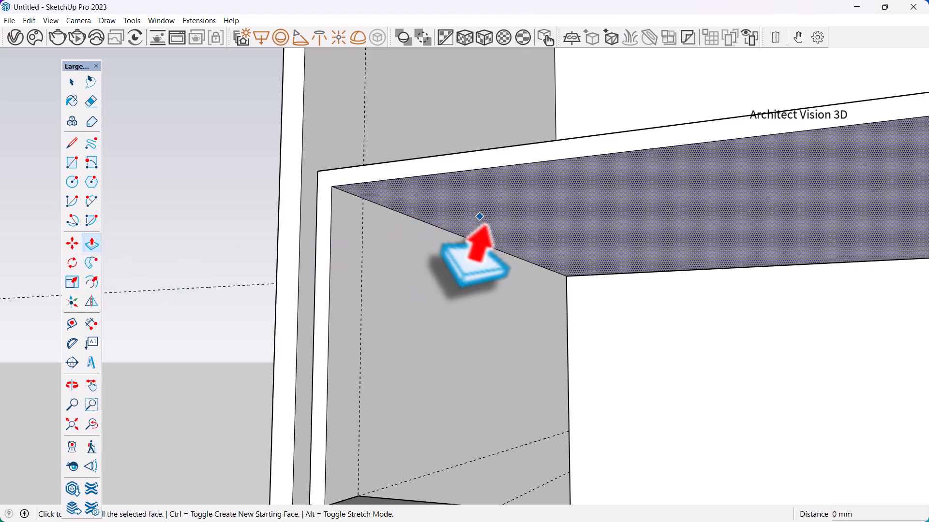
{"action": "left_click", "coordinate": [477, 230]}
{"action": "key", "text": "space"}
{"action": "scroll", "coordinate": [450, 154], "scroll_direction": "down", "scroll_amount": 3}
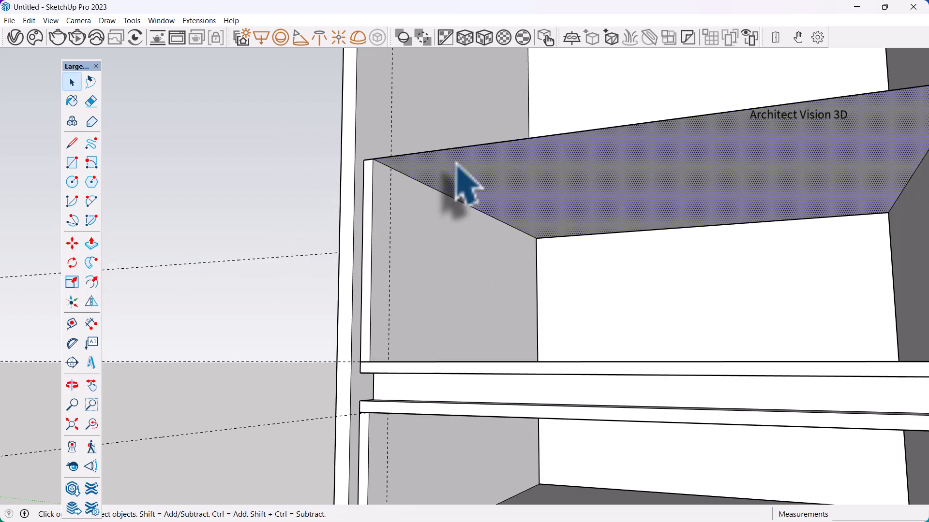
- Erase the remaining edges of the drawer block's top face so the block is open at the top
{"action": "left_click", "coordinate": [92, 101]}
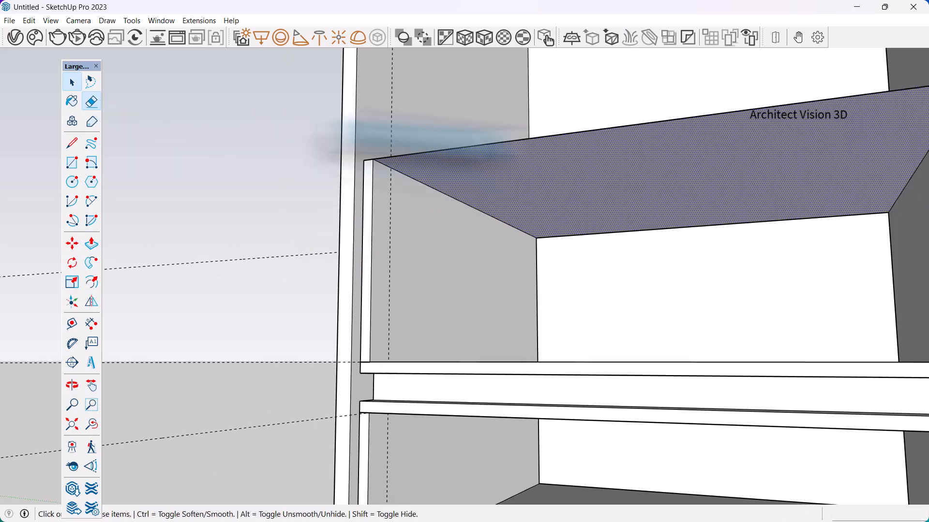
{"action": "left_click", "coordinate": [452, 149]}
{"action": "left_click", "coordinate": [641, 231]}
{"action": "scroll", "coordinate": [629, 225], "scroll_direction": "down", "scroll_amount": 2}
{"action": "mouse_move", "coordinate": [624, 225]}
{"action": "middle_mouse_down"}
{"action": "mouse_move", "coordinate": [574, 368]}
{"action": "mouse_move", "coordinate": [551, 373]}
{"action": "middle_mouse_up"}
{"action": "scroll", "coordinate": [539, 179], "scroll_direction": "up", "scroll_amount": 5}
{"action": "mouse_move", "coordinate": [537, 167]}
{"action": "middle_mouse_down"}
{"action": "mouse_move", "coordinate": [479, 170]}
{"action": "mouse_move", "coordinate": [411, 194]}
{"action": "middle_mouse_up"}
{"action": "key", "text": "space"}
{"action": "scroll", "coordinate": [411, 203], "scroll_direction": "down", "scroll_amount": 3}
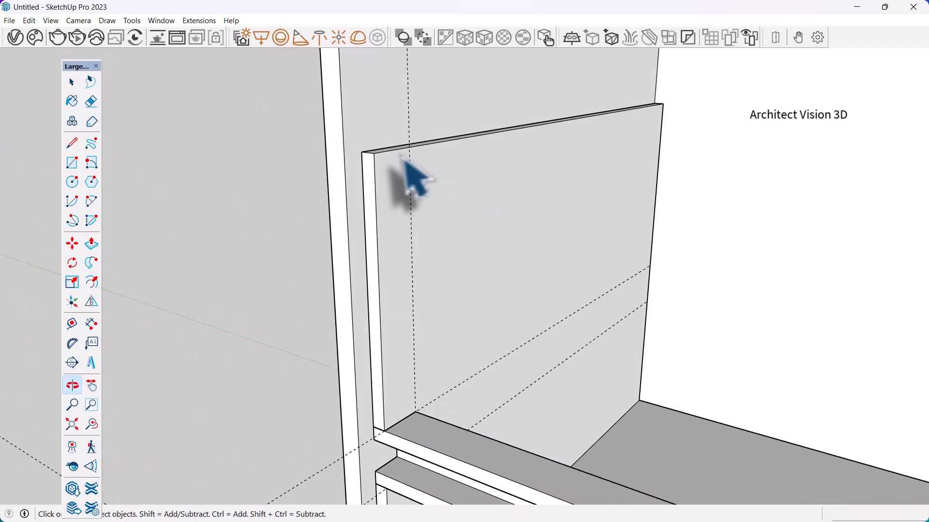
- Place a guide line 30 mm below the top edge of the drawer block's left side panel, on its inner face
{"action": "scroll", "coordinate": [409, 177], "scroll_direction": "up", "scroll_amount": 1}
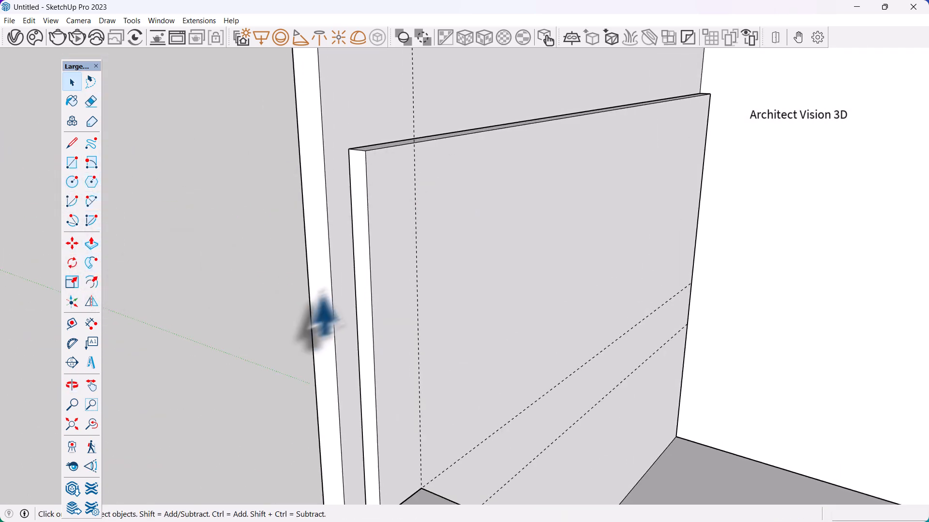
{"action": "left_click", "coordinate": [72, 324]}
{"action": "scroll", "coordinate": [421, 165], "scroll_direction": "up", "scroll_amount": 2}
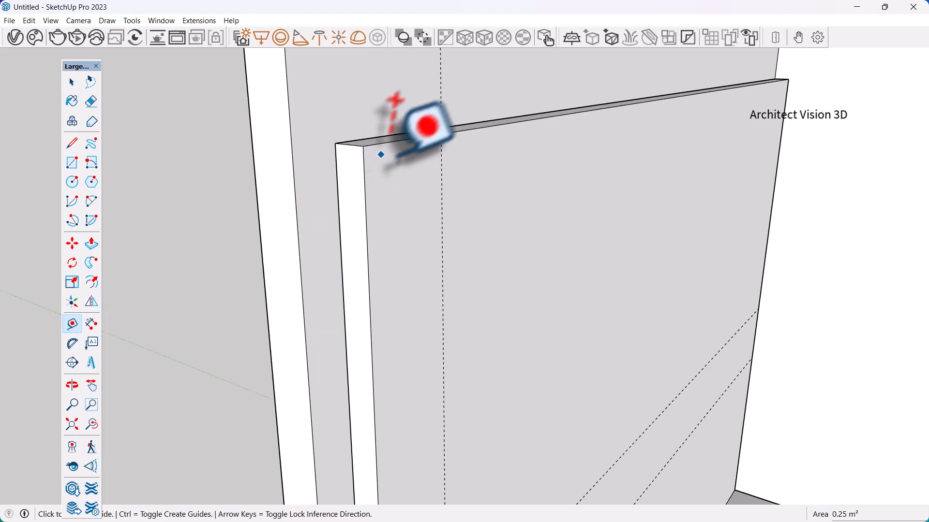
{"action": "left_click", "coordinate": [392, 140]}
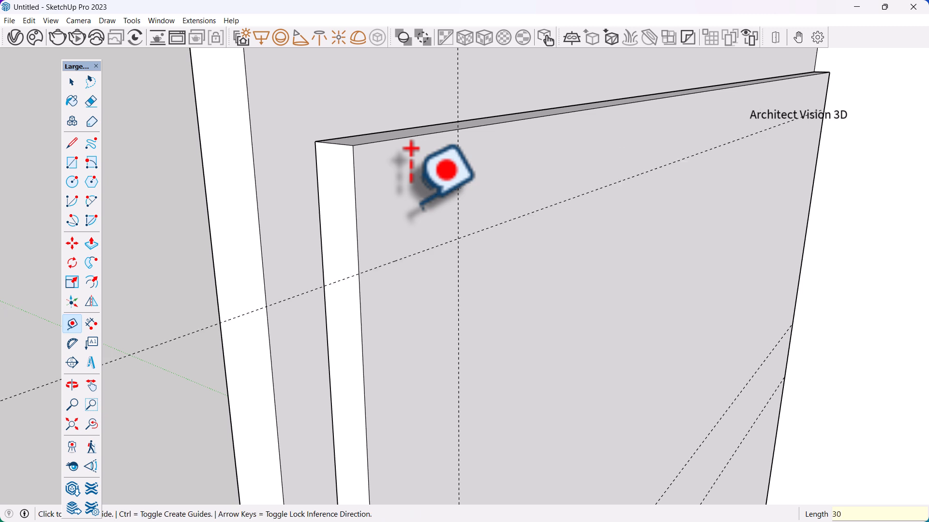
{"action": "scroll", "coordinate": [508, 289], "scroll_direction": "up", "scroll_amount": 2}
{"action": "left_click", "coordinate": [378, 243]}
{"action": "key", "text": "space"}
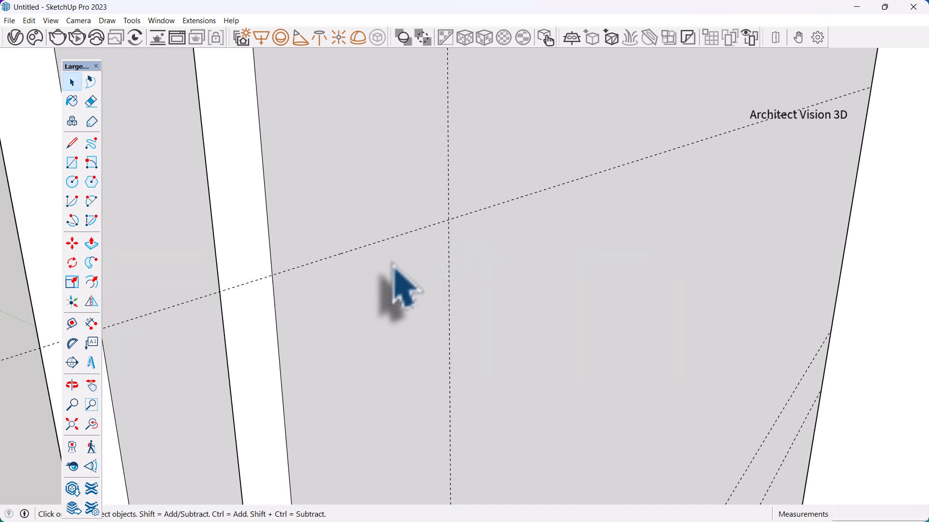
- Add a guide 12 mm below the new horizontal guide and another vertical guide in front of the existing vertical one
{"action": "key", "text": "t"}
{"action": "left_click", "coordinate": [385, 240]}
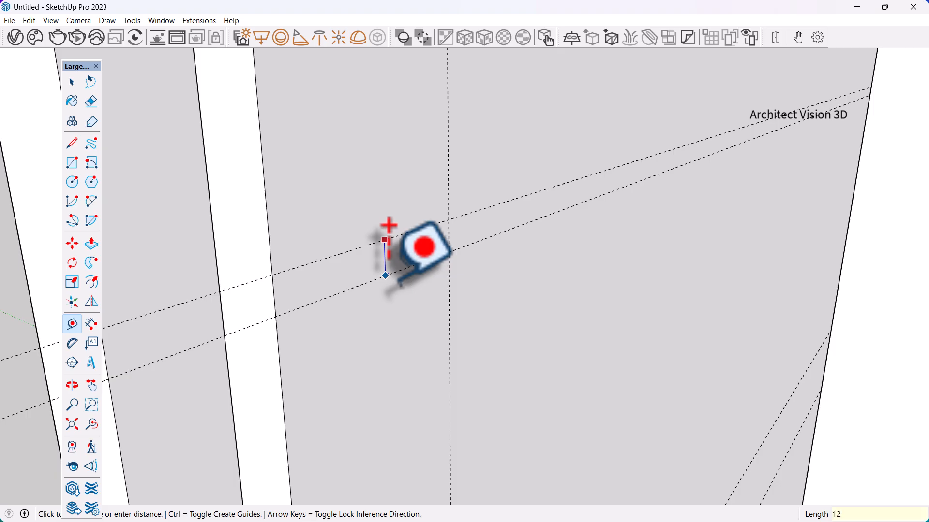
{"action": "scroll", "coordinate": [390, 225], "scroll_direction": "down", "scroll_amount": 3}
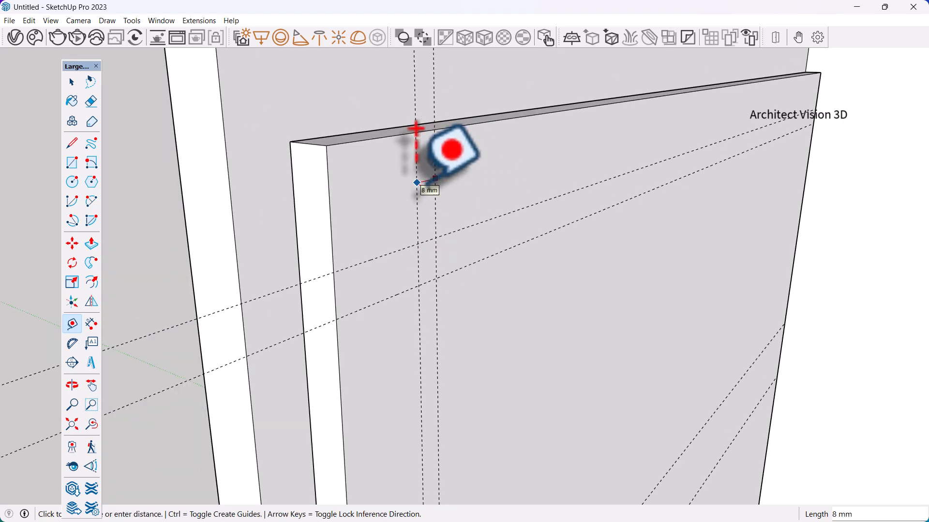
{"action": "key", "text": "Return"}
{"action": "key", "text": "space"}
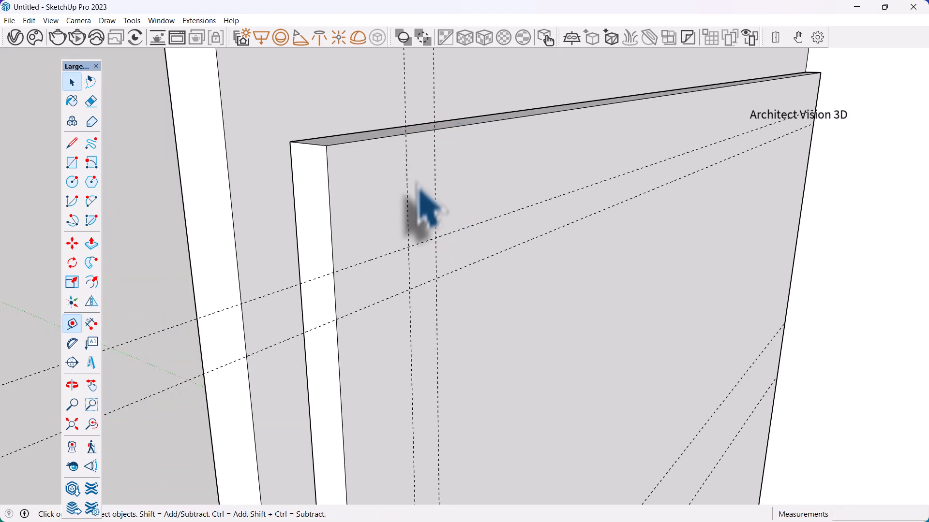
- Draw a narrow rectangle between the two vertical guides, from the side panel's top edge down to the lower horizontal guide
{"action": "left_click", "coordinate": [382, 277]}
{"action": "scroll", "coordinate": [370, 258], "scroll_direction": "up", "scroll_amount": 2}
{"action": "scroll", "coordinate": [364, 251], "scroll_direction": "down", "scroll_amount": 1}
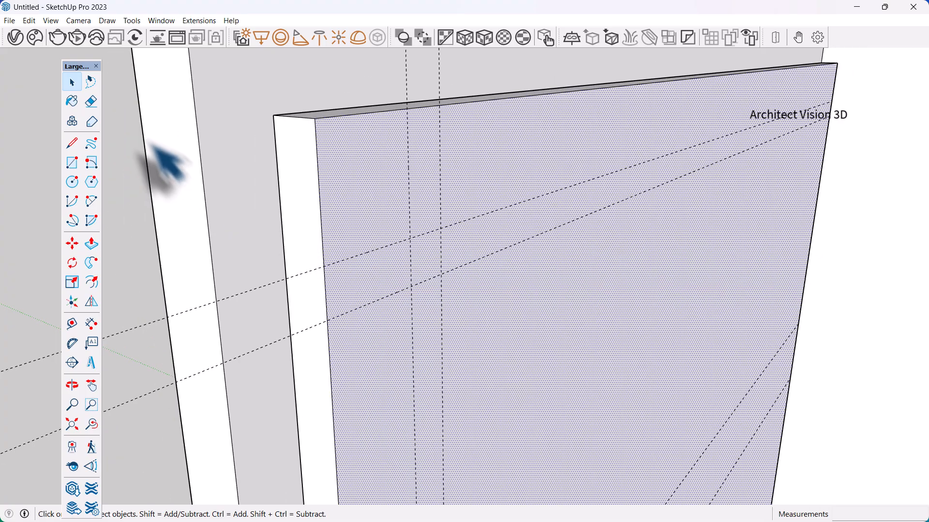
{"action": "left_click", "coordinate": [72, 163]}
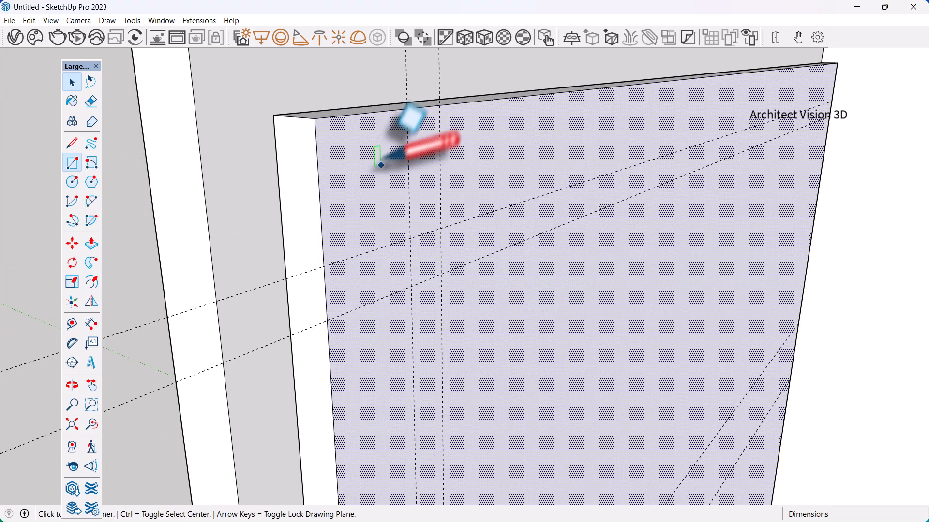
{"action": "left_click", "coordinate": [406, 108]}
{"action": "left_click", "coordinate": [440, 275]}
{"action": "left_click", "coordinate": [368, 286]}
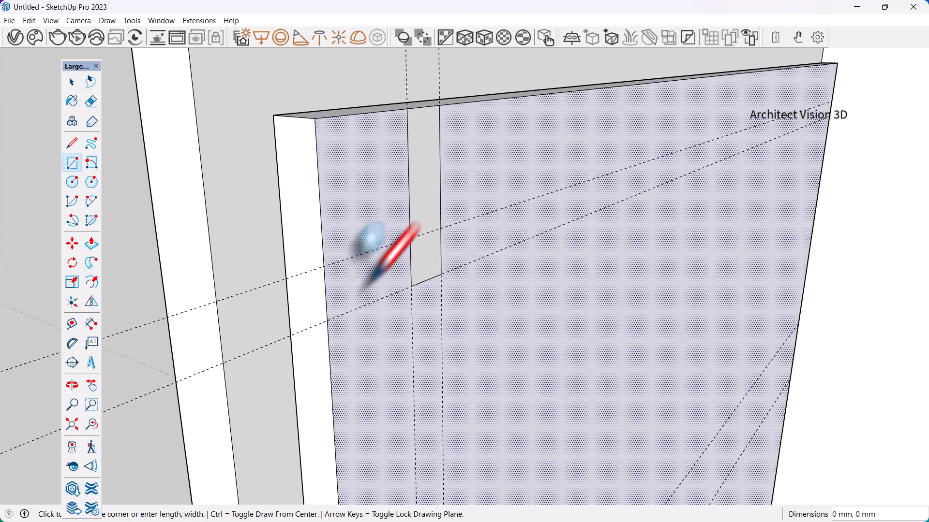
{"action": "left_click", "coordinate": [328, 322]}
{"action": "key", "text": "space"}
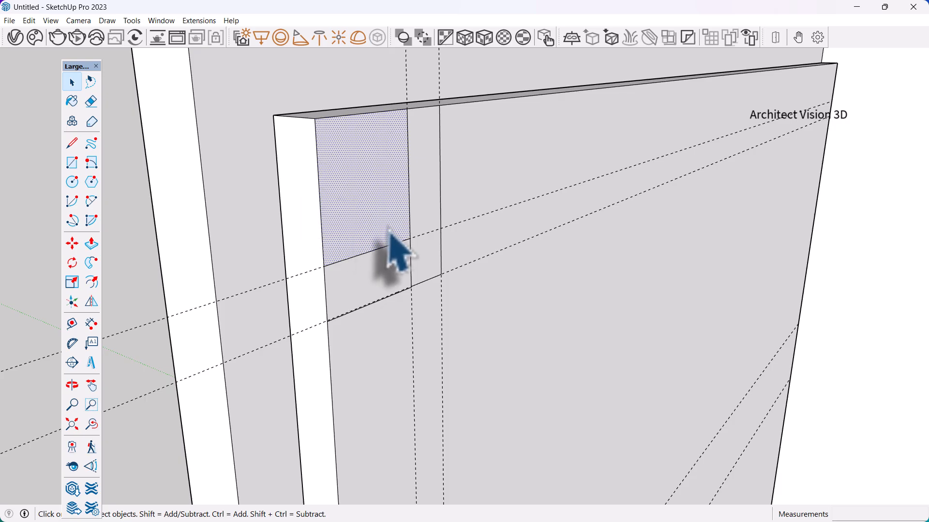
{"action": "left_click", "coordinate": [406, 241], "text": "shift"}
- Draw a rectangle 12 by about 27 mm from the vertical strip to the panel's front edge and erase the dividing edge and extra guides
{"action": "key", "text": "r"}
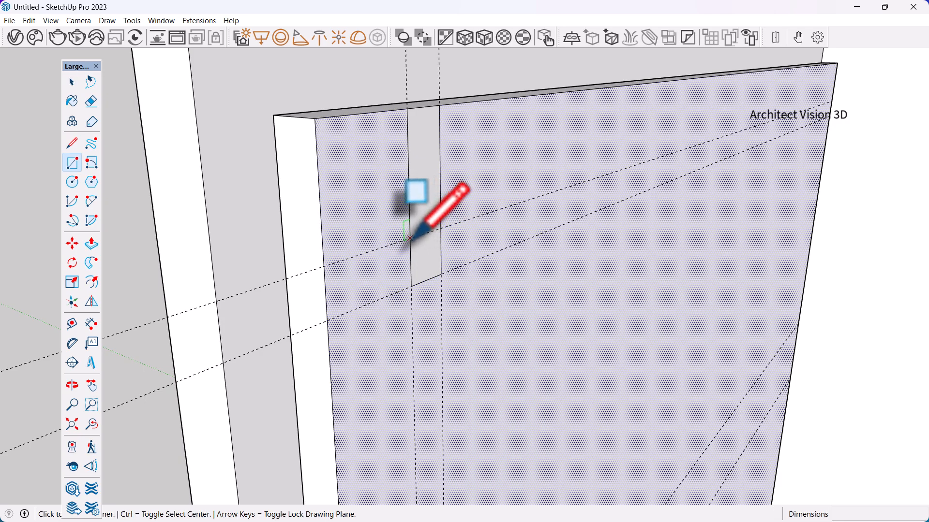
{"action": "left_click", "coordinate": [410, 238]}
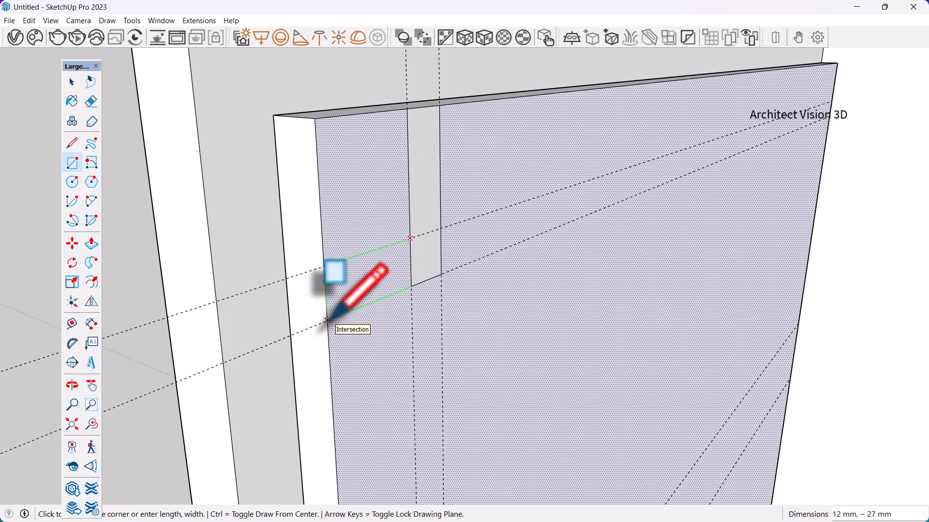
{"action": "left_click", "coordinate": [327, 321]}
{"action": "key", "text": "space"}
{"action": "middle_click_drag", "start_coordinate": [389, 321], "coordinate": [145, 157]}
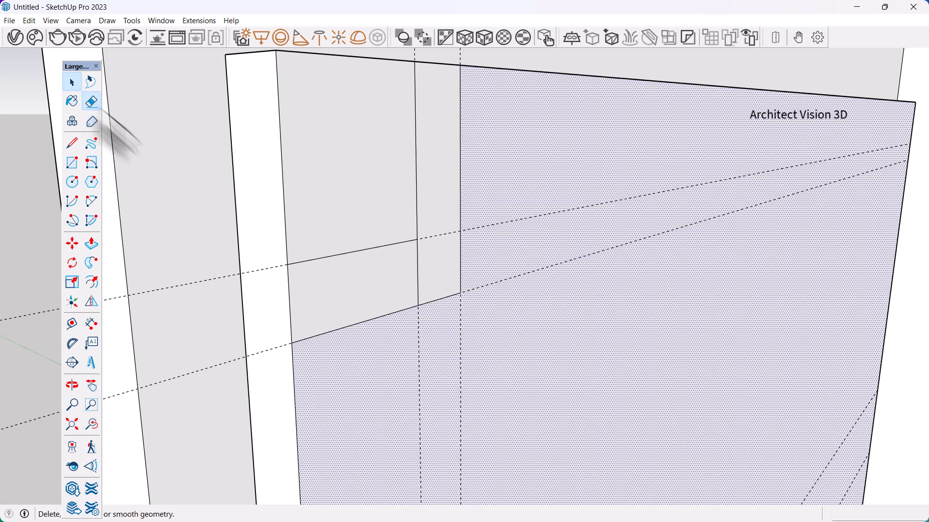
{"action": "scroll", "coordinate": [435, 266], "scroll_direction": "down", "scroll_amount": 5}
{"action": "key", "text": "space"}
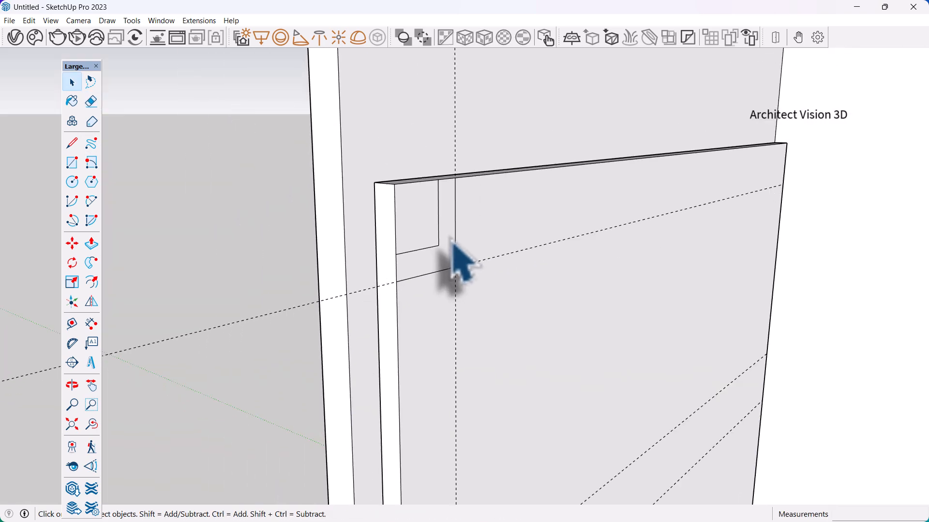
- Copy the L-shaped face about 38 mm away from the left side panel into the drawer opening
{"action": "left_click", "coordinate": [450, 240]}
{"action": "scroll", "coordinate": [433, 130], "scroll_direction": "down", "scroll_amount": 5}
{"action": "middle_click_drag", "start_coordinate": [431, 130], "coordinate": [446, 254]}
{"action": "scroll", "coordinate": [437, 234], "scroll_direction": "up", "scroll_amount": 3}
{"action": "scroll", "coordinate": [456, 291], "scroll_direction": "down", "scroll_amount": 3}
{"action": "scroll", "coordinate": [445, 130], "scroll_direction": "up", "scroll_amount": 3}
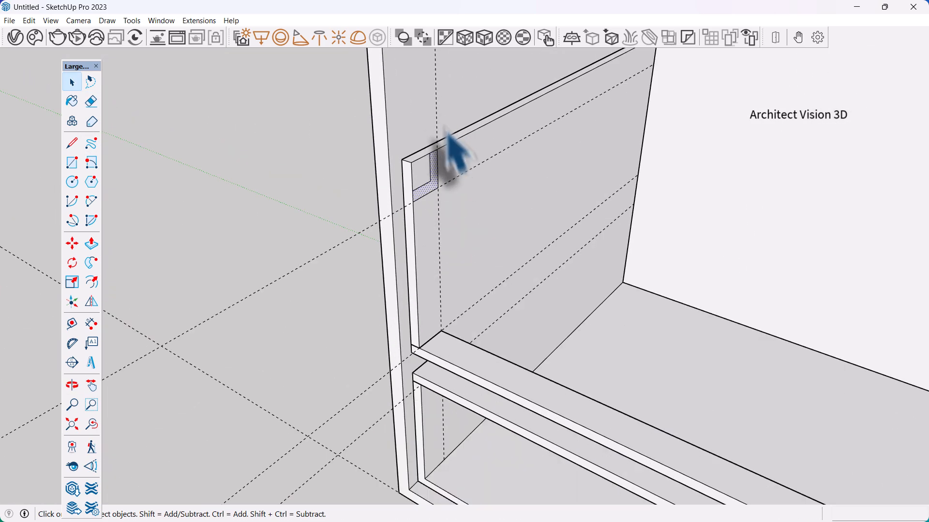
{"action": "scroll", "coordinate": [450, 148], "scroll_direction": "up", "scroll_amount": 1}
{"action": "left_click", "coordinate": [81, 245]}
{"action": "scroll", "coordinate": [242, 149], "scroll_direction": "down", "scroll_amount": 1}
{"action": "scroll", "coordinate": [449, 339], "scroll_direction": "up", "scroll_amount": 3}
{"action": "key", "text": "ctrl"}
{"action": "left_click", "coordinate": [383, 343]}
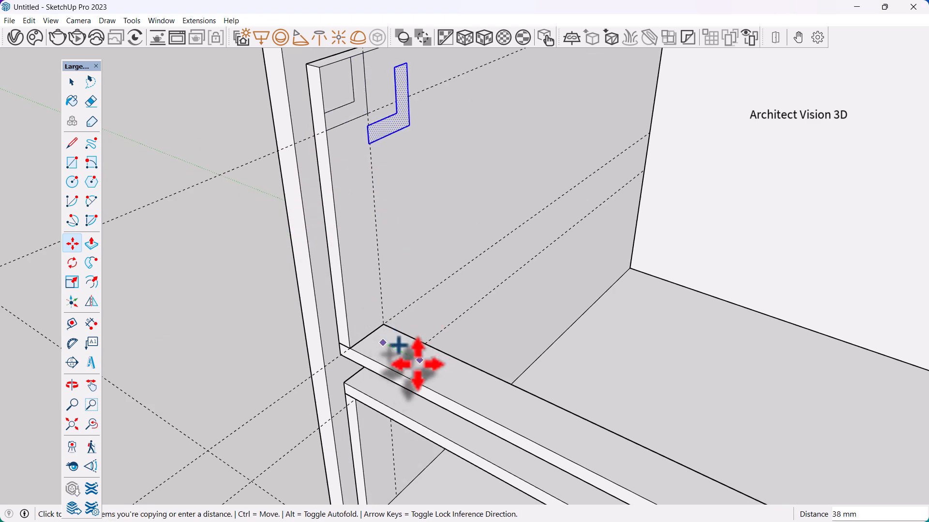
{"action": "key", "text": "space"}
- Erase the inner edges of the original L-shaped profile on the side panel, leaving one plain corner rectangle
{"action": "scroll", "coordinate": [399, 345], "scroll_direction": "down", "scroll_amount": 2}
{"action": "scroll", "coordinate": [411, 224], "scroll_direction": "up", "scroll_amount": 5}
{"action": "key", "text": "e"}
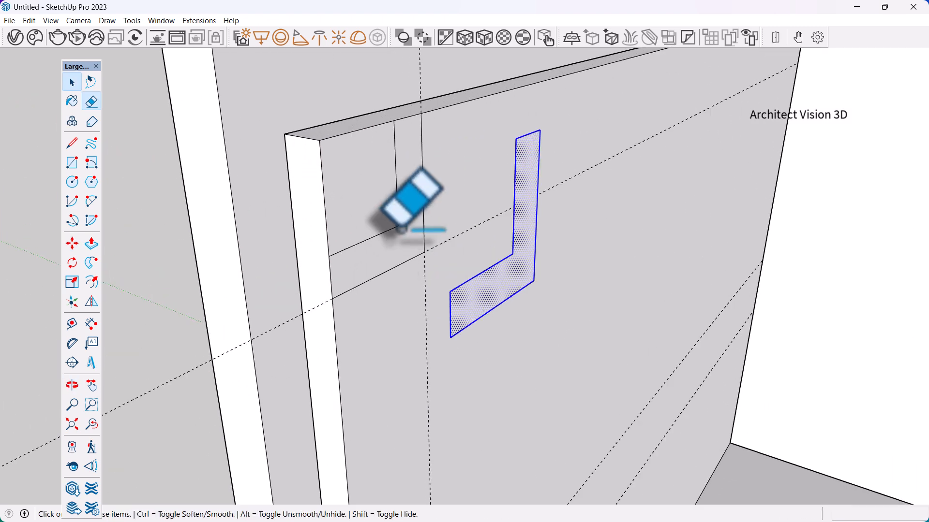
{"action": "left_click", "coordinate": [401, 228]}
{"action": "key", "text": "space"}
- Push the corner rectangle through the left side panel to cut a notch at its upper front corner
{"action": "left_click", "coordinate": [392, 213]}
{"action": "scroll", "coordinate": [393, 217], "scroll_direction": "down", "scroll_amount": 1}
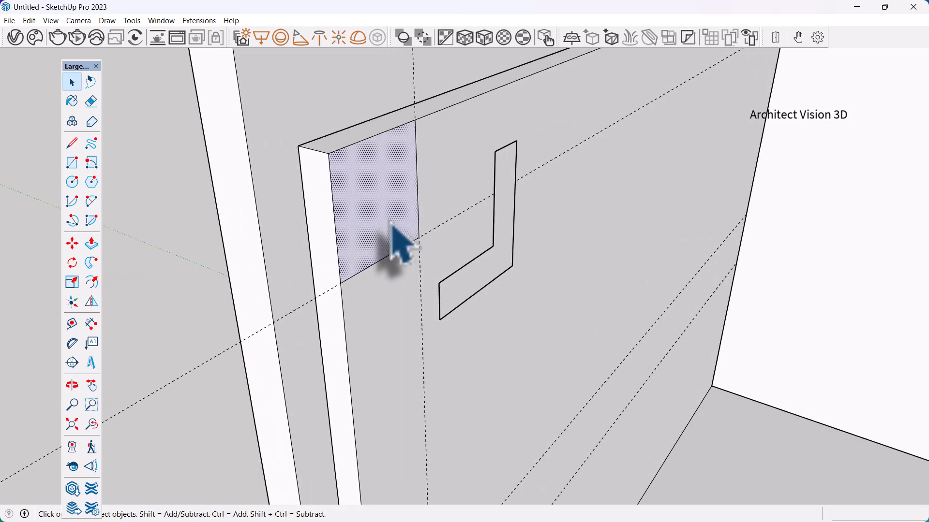
{"action": "left_click", "coordinate": [393, 220]}
{"action": "left_click", "coordinate": [199, 138]}
{"action": "key", "text": "space"}
{"action": "scroll", "coordinate": [298, 180], "scroll_direction": "down", "scroll_amount": 2}
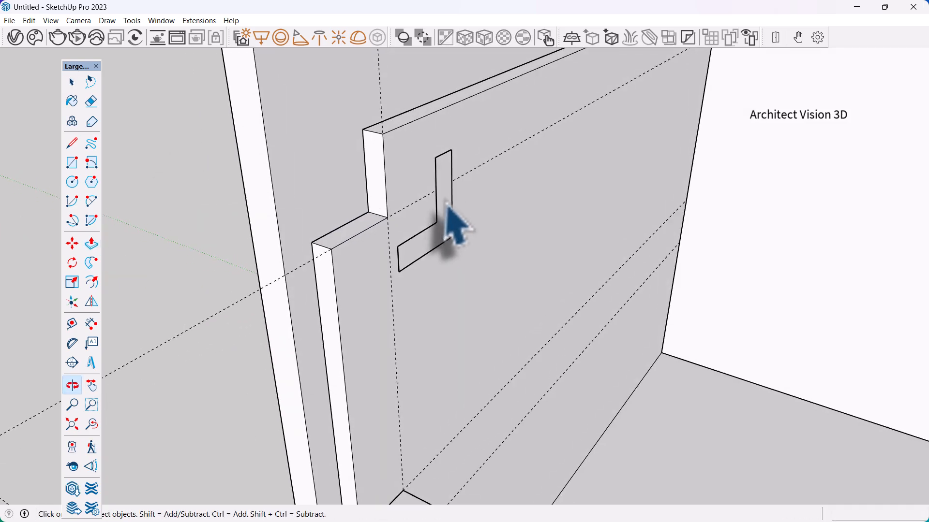
- Select the copied L-shaped face with its edges and make it a group
{"action": "scroll", "coordinate": [445, 200], "scroll_direction": "up", "scroll_amount": 2}
{"action": "left_click", "coordinate": [447, 205]}
{"action": "right_click", "coordinate": [447, 206]}
{"action": "left_click", "coordinate": [446, 175]}
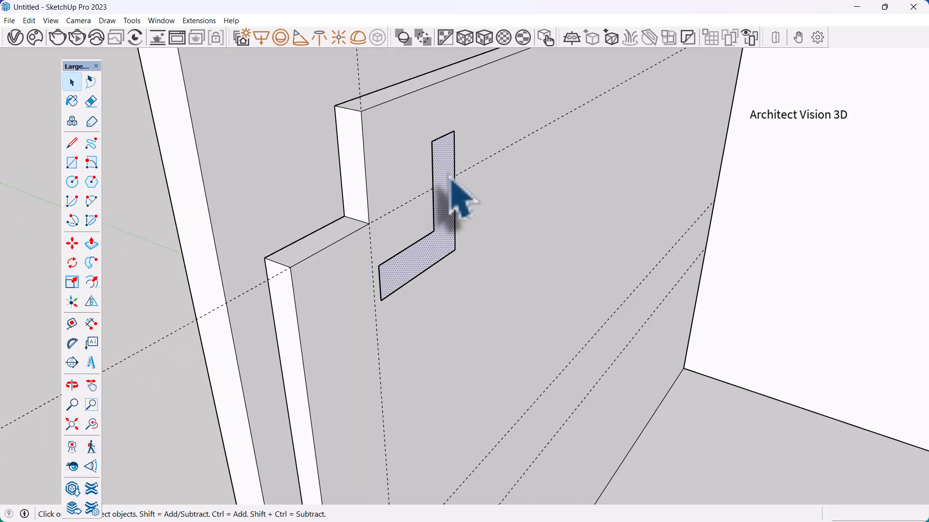
{"action": "right_click", "coordinate": [445, 173]}
{"action": "left_click", "coordinate": [433, 160]}
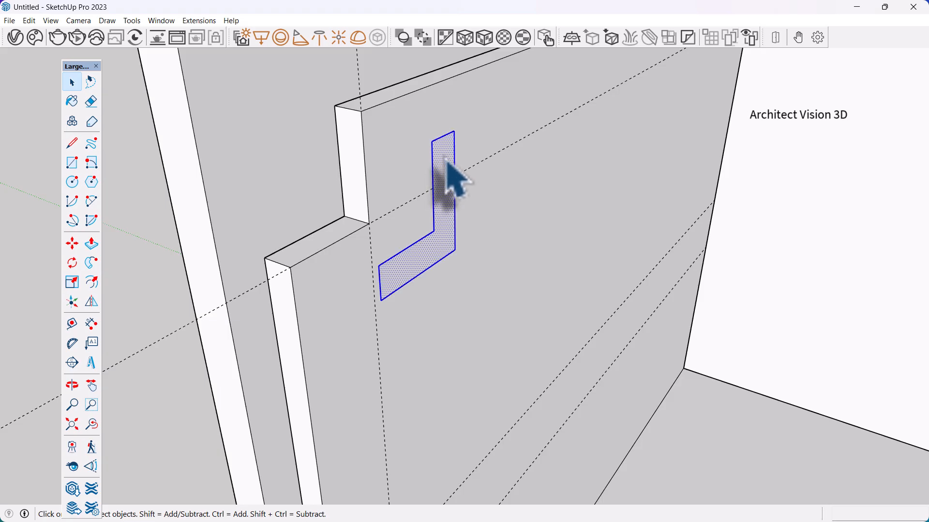
{"action": "right_click", "coordinate": [445, 158]}
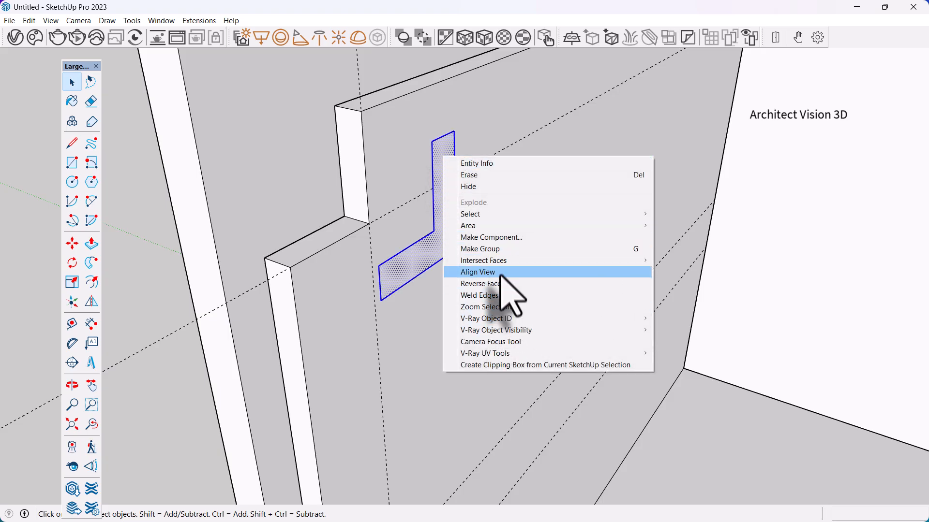
{"action": "left_click", "coordinate": [495, 249]}
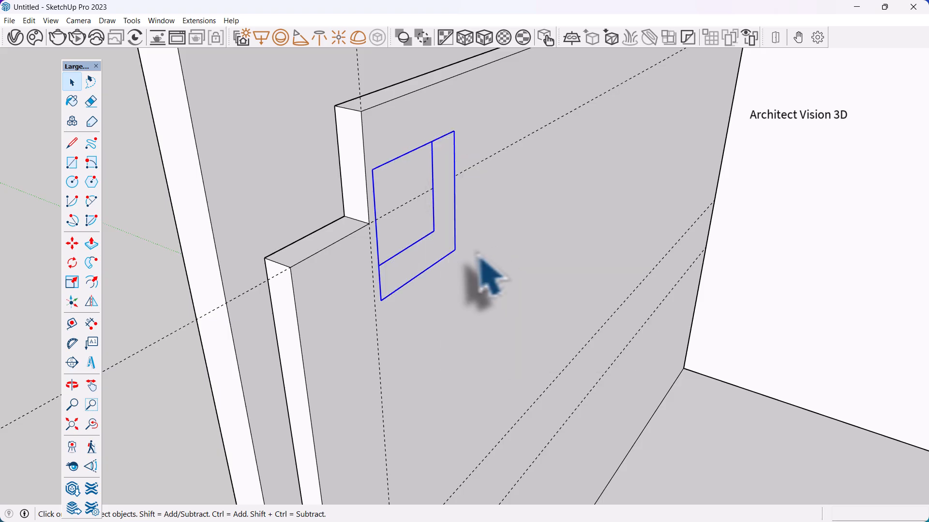
- Extrude the grouped L-shaped profile 50 mm back through the notch to the outer face of the left side panel
{"action": "middle_click_drag", "start_coordinate": [483, 276], "coordinate": [460, 269]}
{"action": "double_click", "coordinate": [459, 261]}
{"action": "left_click", "coordinate": [453, 249]}
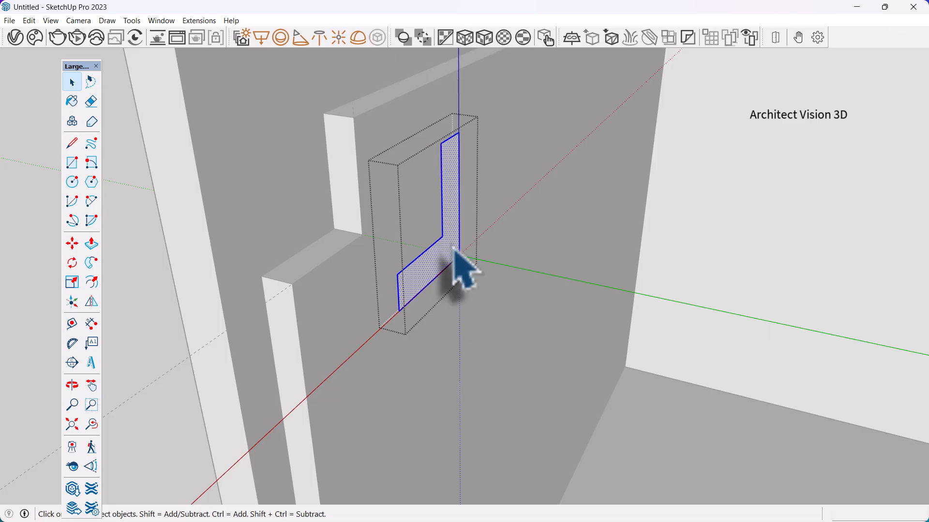
{"action": "left_click", "coordinate": [446, 270]}
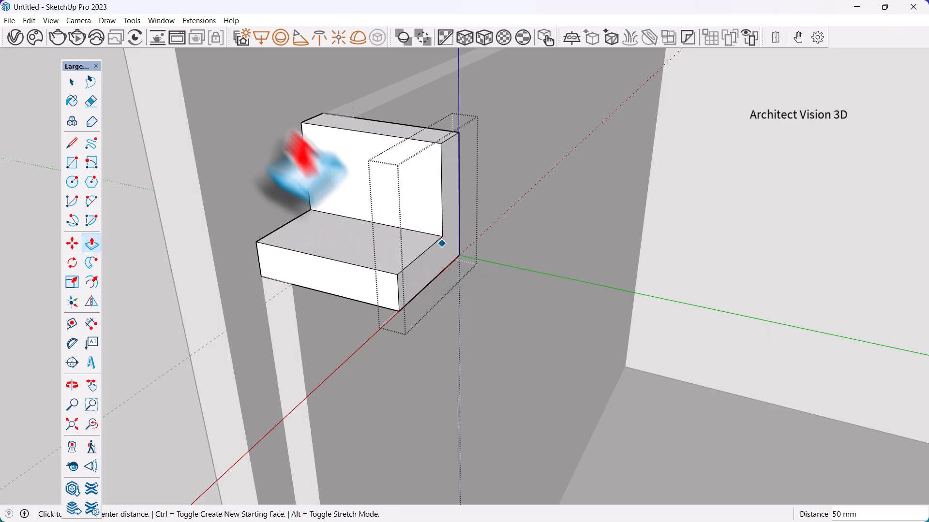
{"action": "left_click", "coordinate": [300, 156]}
{"action": "key", "text": "space"}
{"action": "middle_click_drag", "start_coordinate": [244, 82], "coordinate": [414, 311]}
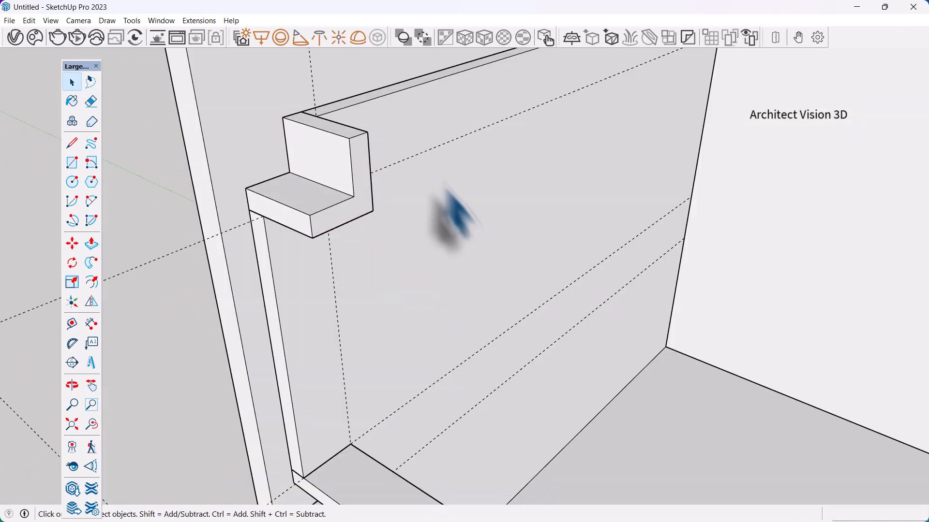
{"action": "left_click", "coordinate": [332, 227]}
{"action": "middle_click_drag", "start_coordinate": [332, 228], "coordinate": [467, 232]}
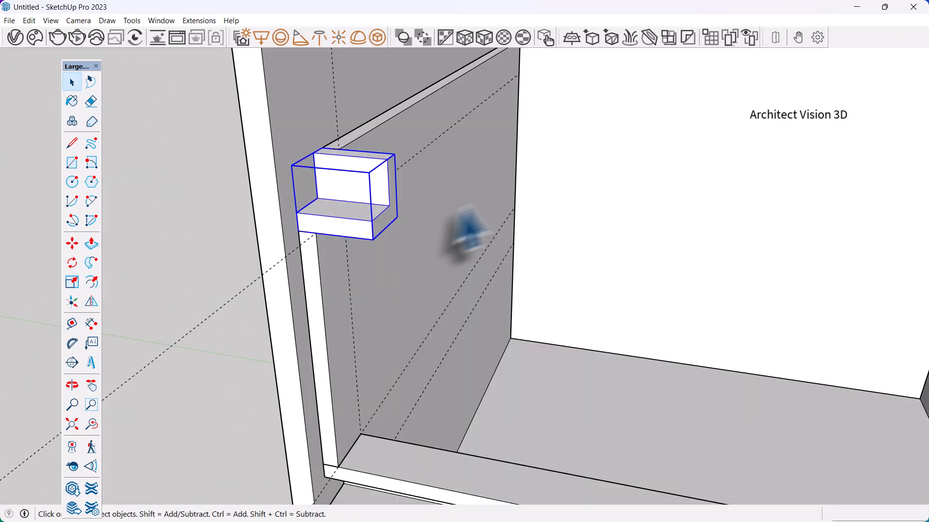
{"action": "triple_click", "coordinate": [392, 220]}
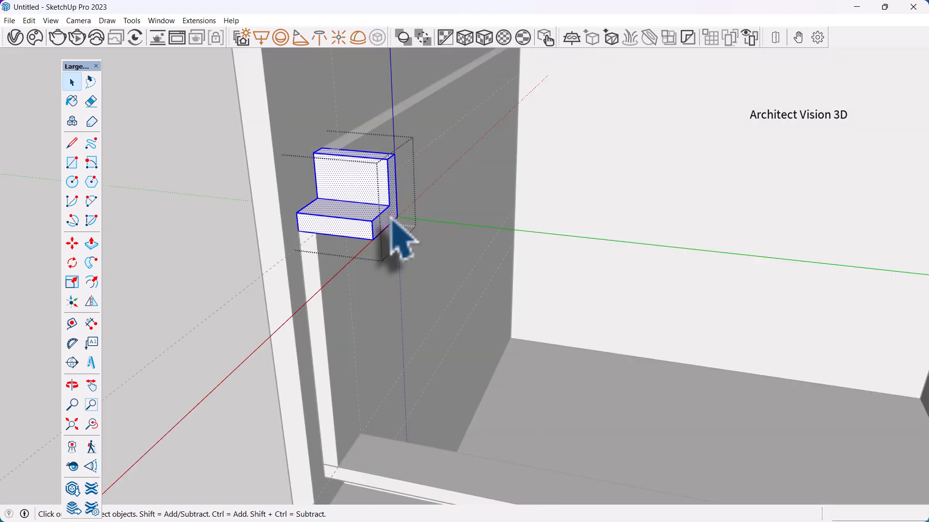
{"action": "key", "text": "p"}
{"action": "key", "text": "space"}
{"action": "left_click", "coordinate": [215, 218]}
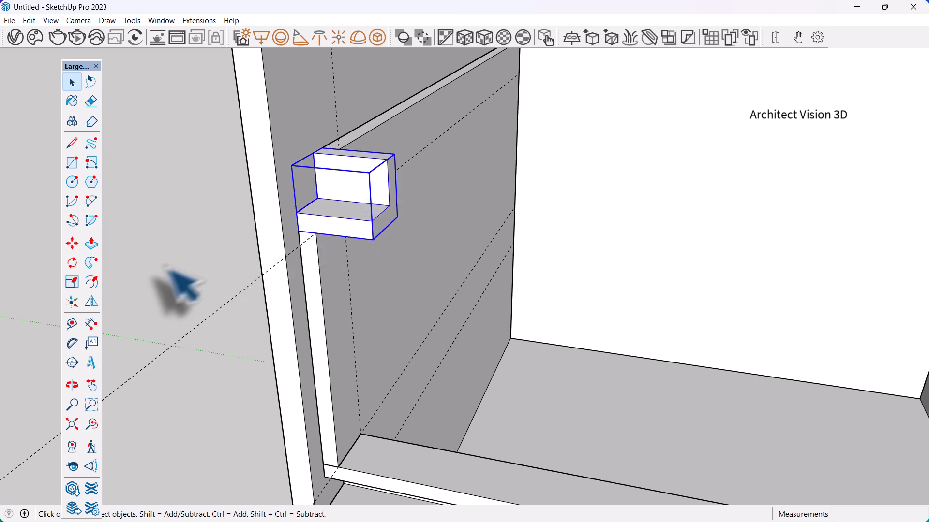
- Scale the L-shaped channel along the green axis, about 11.68 times, until it reaches the drawer unit's right side panel
{"action": "left_click", "coordinate": [73, 282]}
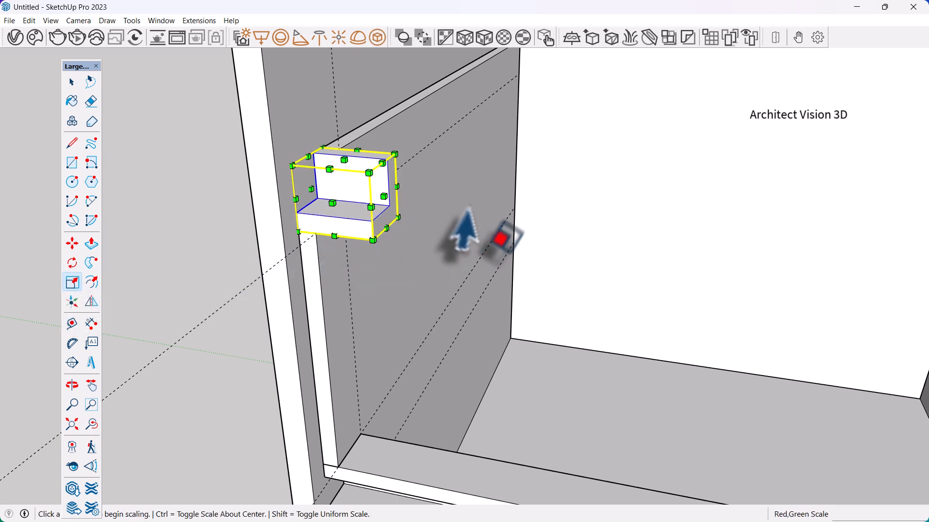
{"action": "left_click", "coordinate": [385, 197]}
{"action": "scroll", "coordinate": [285, 211], "scroll_direction": "down", "scroll_amount": 4}
{"action": "left_click", "coordinate": [814, 166]}
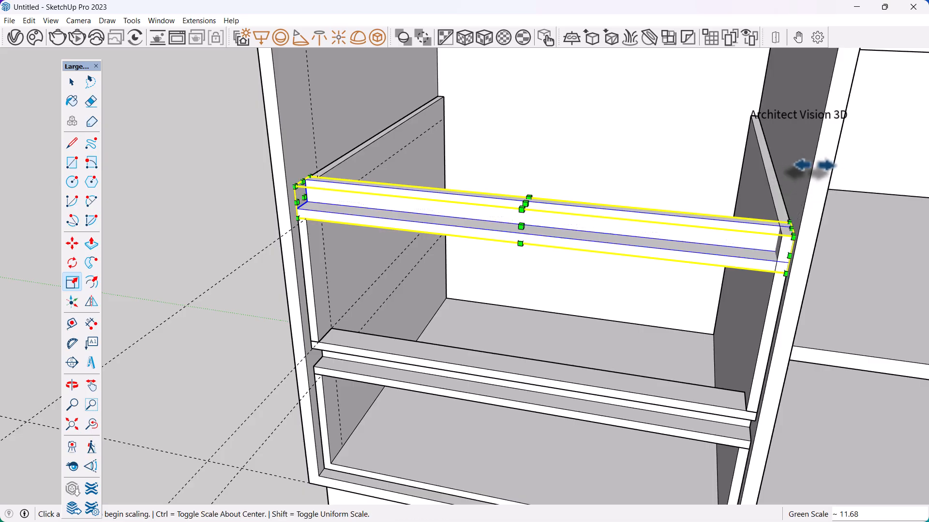
{"action": "key", "text": "space"}
- Draw a rectangle on the right side panel's inner face, enclosing the L-shaped channel's end at the upper front corner
{"action": "scroll", "coordinate": [517, 213], "scroll_direction": "down", "scroll_amount": 4}
{"action": "middle_click_drag", "start_coordinate": [527, 216], "coordinate": [774, 339]}
{"action": "left_click", "coordinate": [789, 358]}
{"action": "scroll", "coordinate": [624, 187], "scroll_direction": "up", "scroll_amount": 5}
{"action": "double_click", "coordinate": [591, 179]}
{"action": "mouse_move", "coordinate": [591, 179]}
{"action": "middle_mouse_down"}
{"action": "mouse_move", "coordinate": [661, 225]}
{"action": "mouse_move", "coordinate": [583, 183]}
{"action": "middle_mouse_up"}
{"action": "scroll", "coordinate": [662, 227], "scroll_direction": "down", "scroll_amount": 4}
{"action": "scroll", "coordinate": [593, 203], "scroll_direction": "up", "scroll_amount": 4}
{"action": "left_click", "coordinate": [546, 183]}
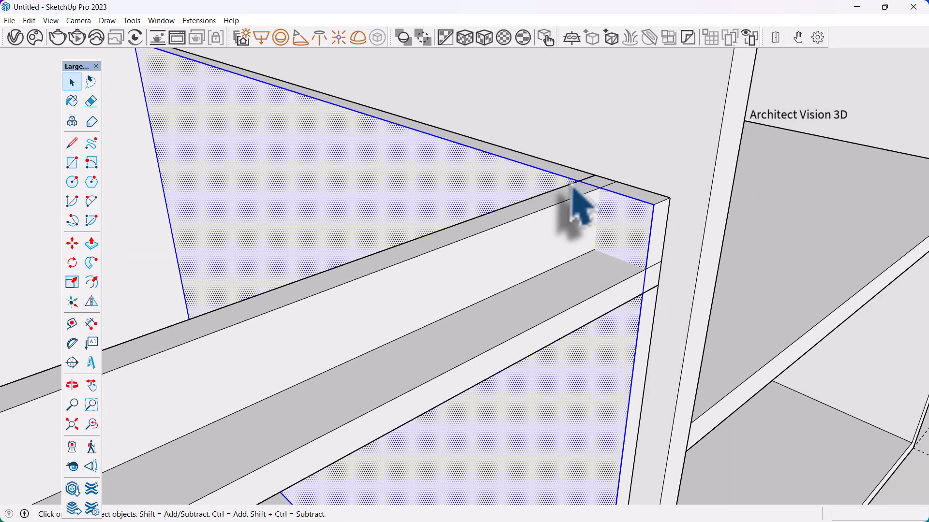
{"action": "left_click", "coordinate": [72, 163]}
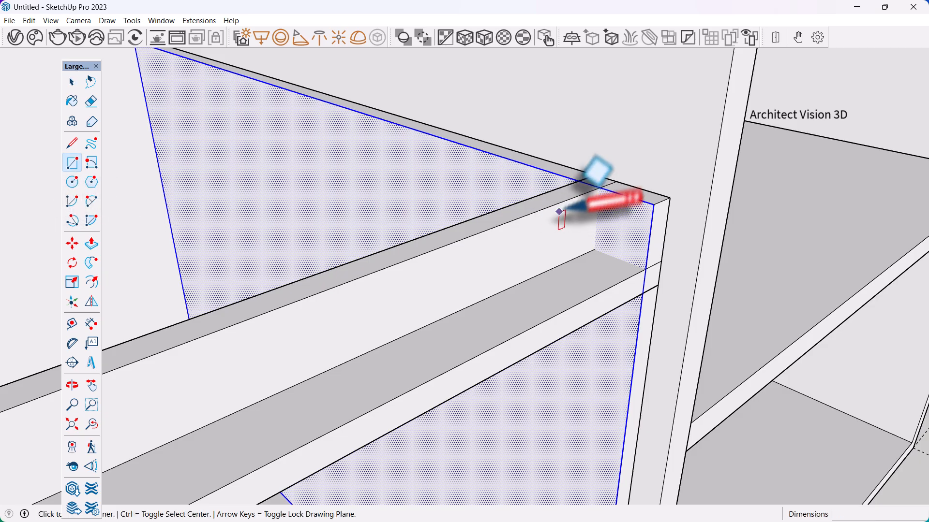
{"action": "scroll", "coordinate": [559, 212], "scroll_direction": "up", "scroll_amount": 2}
{"action": "left_click", "coordinate": [583, 172]}
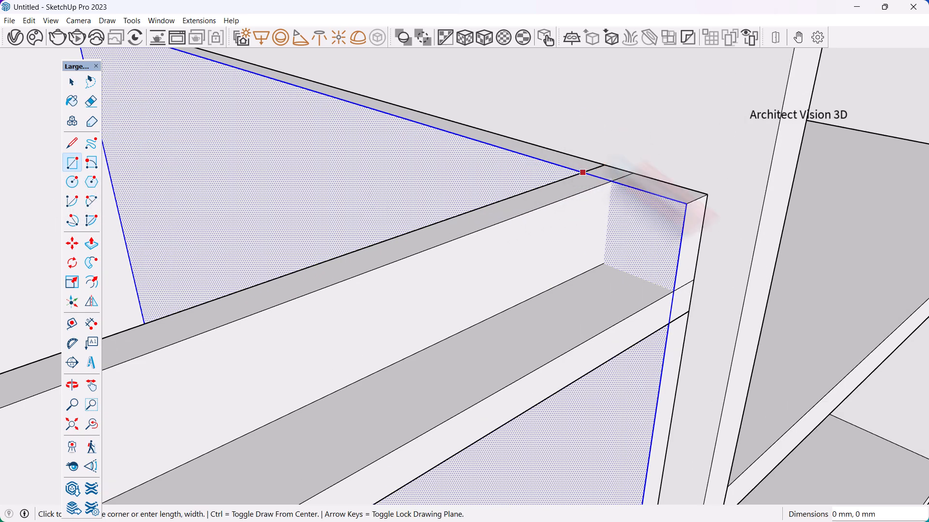
{"action": "left_click", "coordinate": [669, 324]}
{"action": "key", "text": "space"}
- Push the corner rectangle through the right side panel to cut a notch for the L-shaped channel
{"action": "left_click", "coordinate": [661, 247]}
{"action": "left_click", "coordinate": [92, 243]}
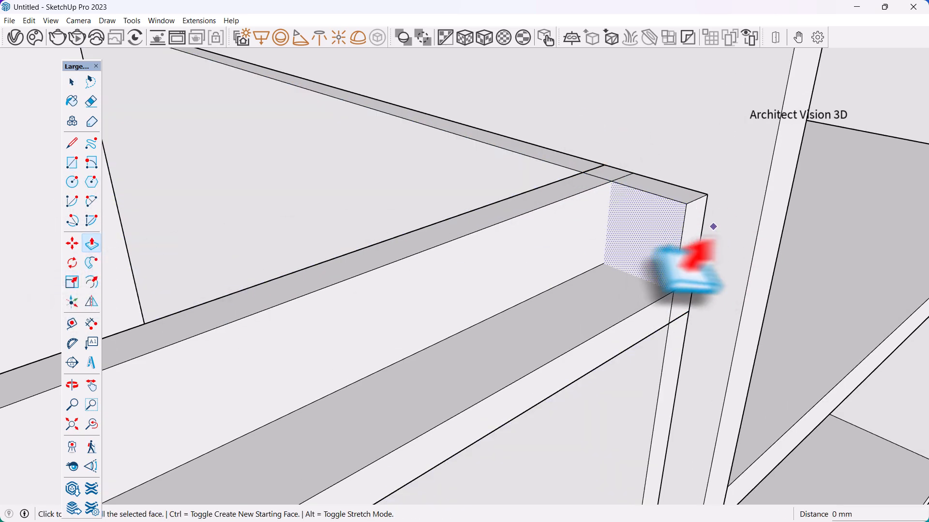
{"action": "left_click", "coordinate": [645, 228]}
{"action": "left_click", "coordinate": [746, 171]}
{"action": "key", "text": "space"}
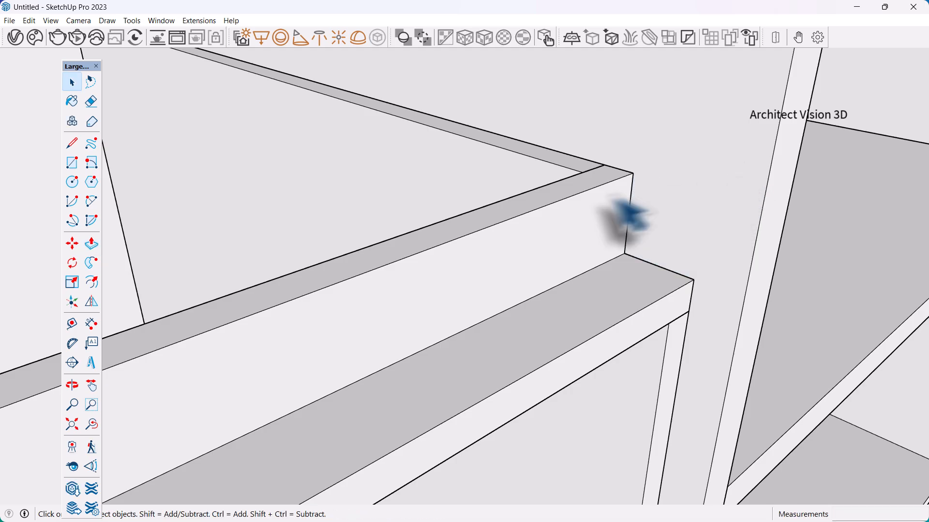
- Delete all construction guides from the wardrobe model
{"action": "scroll", "coordinate": [573, 203], "scroll_direction": "down", "scroll_amount": 10}
{"action": "middle_click_drag", "start_coordinate": [745, 397], "coordinate": [611, 331]}
{"action": "scroll", "coordinate": [688, 318], "scroll_direction": "up", "scroll_amount": 3}
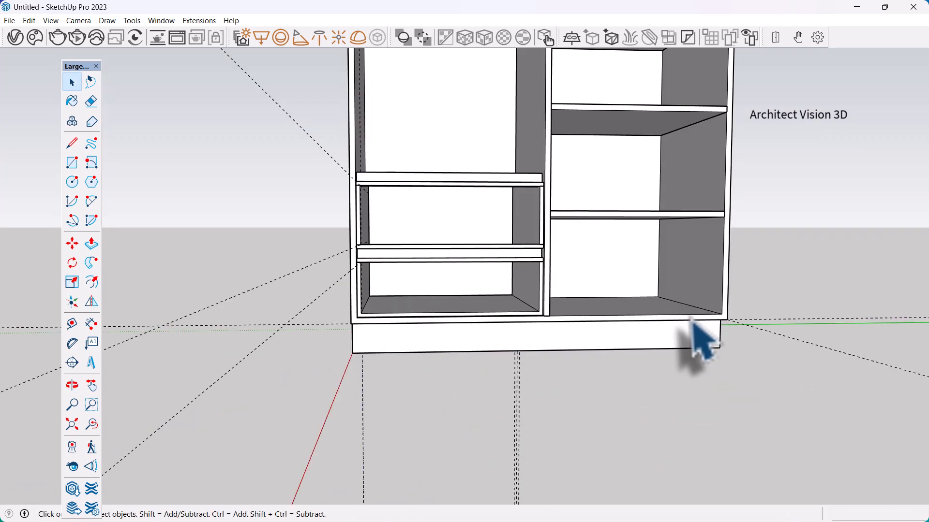
{"action": "scroll", "coordinate": [687, 318], "scroll_direction": "down", "scroll_amount": 3}
{"action": "mouse_move", "coordinate": [527, 295]}
{"action": "middle_mouse_down"}
{"action": "mouse_move", "coordinate": [606, 348]}
{"action": "mouse_move", "coordinate": [519, 286]}
{"action": "mouse_move", "coordinate": [526, 303]}
{"action": "middle_mouse_up"}
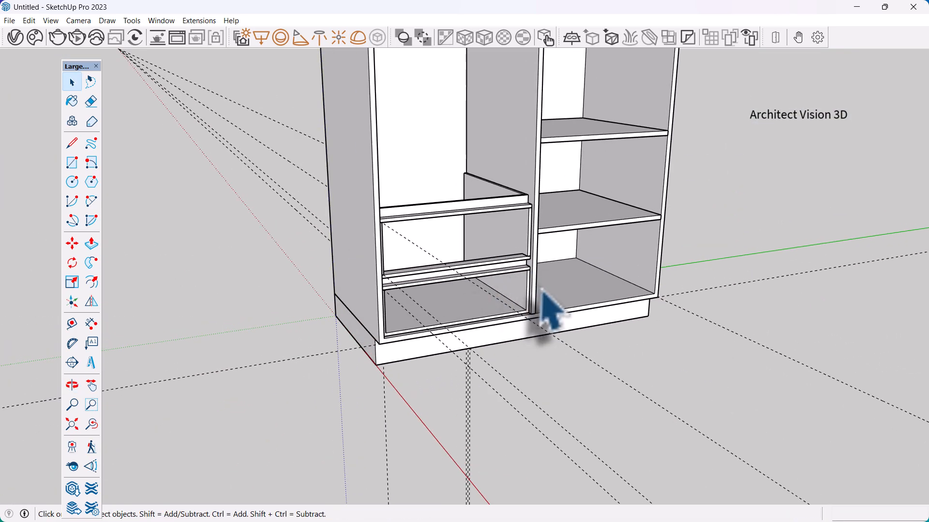
{"action": "scroll", "coordinate": [541, 314], "scroll_direction": "up", "scroll_amount": 3}
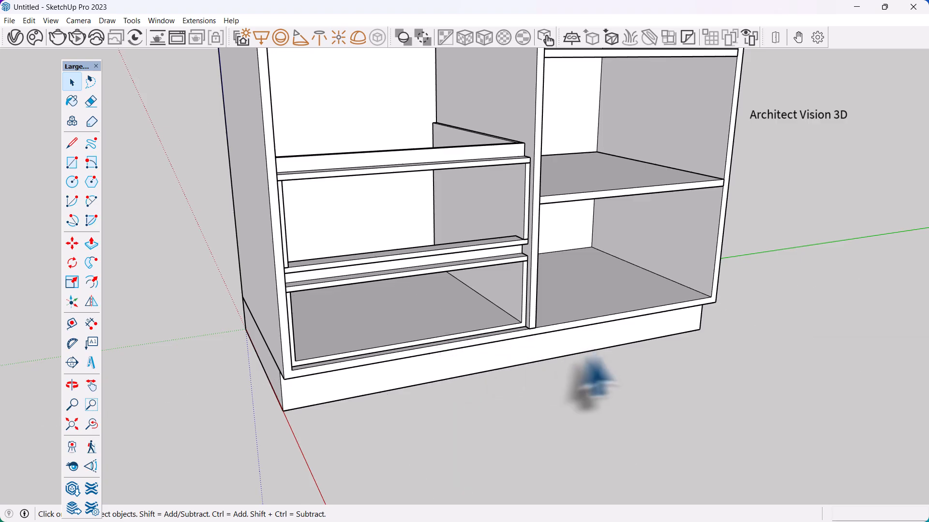
- Measure the clear heights of the upper and lower drawer openings between the handle channels and the unit's base
{"action": "middle_click_drag", "start_coordinate": [590, 384], "coordinate": [518, 284]}
{"action": "scroll", "coordinate": [518, 284], "scroll_direction": "up", "scroll_amount": 3}
{"action": "key", "text": "t"}
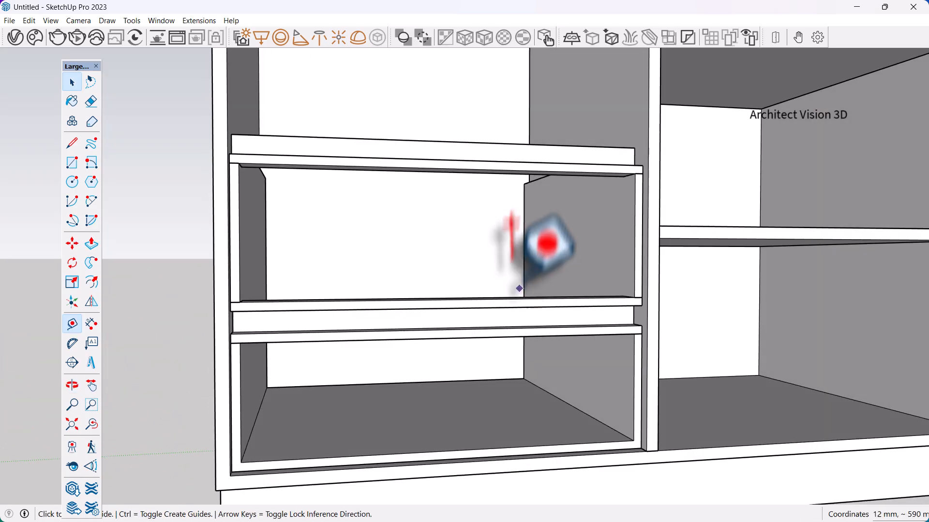
{"action": "left_click", "coordinate": [520, 289]}
{"action": "scroll", "coordinate": [595, 164], "scroll_direction": "up", "scroll_amount": 1}
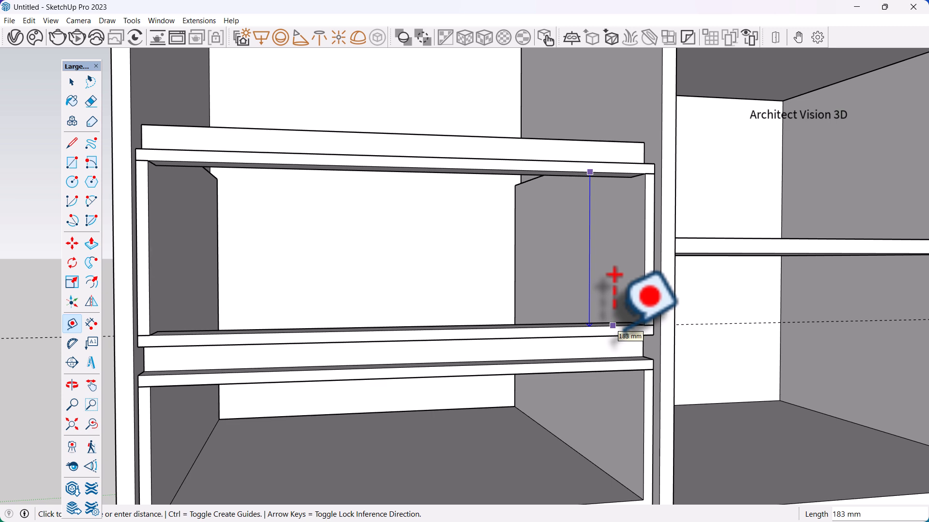
{"action": "key", "text": "space"}
{"action": "scroll", "coordinate": [595, 271], "scroll_direction": "down", "scroll_amount": 4}
{"action": "scroll", "coordinate": [603, 310], "scroll_direction": "up", "scroll_amount": 1}
{"action": "key", "text": "t"}
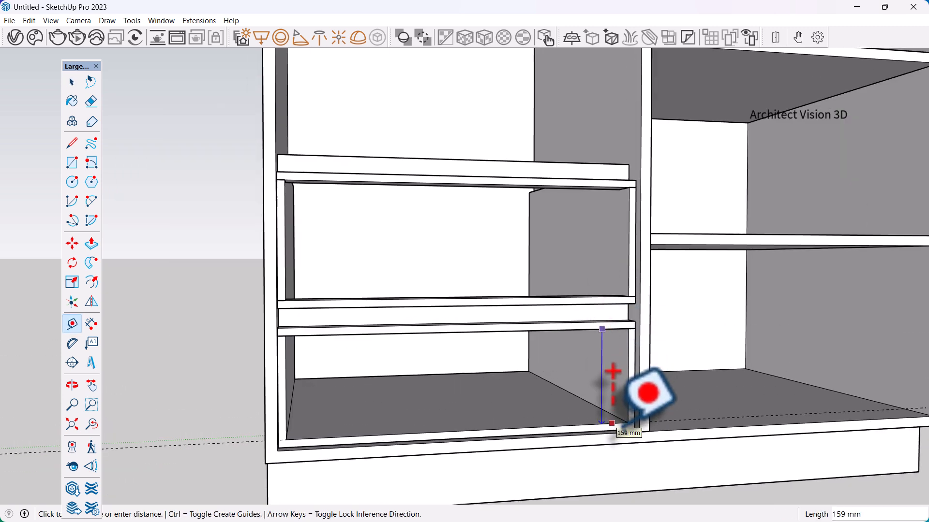
{"action": "key", "text": "space"}
- Hide the C-shaped channel and place a guide 12 mm above the top edge of the right side panel's notch
{"action": "middle_click_drag", "start_coordinate": [624, 277], "coordinate": [624, 304]}
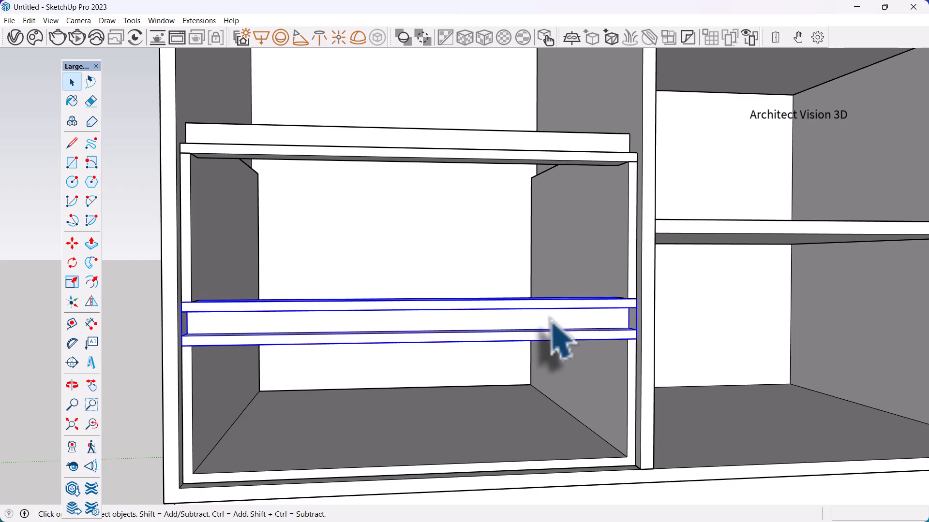
{"action": "key", "text": "Delete"}
{"action": "middle_click_drag", "start_coordinate": [559, 342], "coordinate": [612, 290]}
{"action": "scroll", "coordinate": [567, 278], "scroll_direction": "up", "scroll_amount": 6}
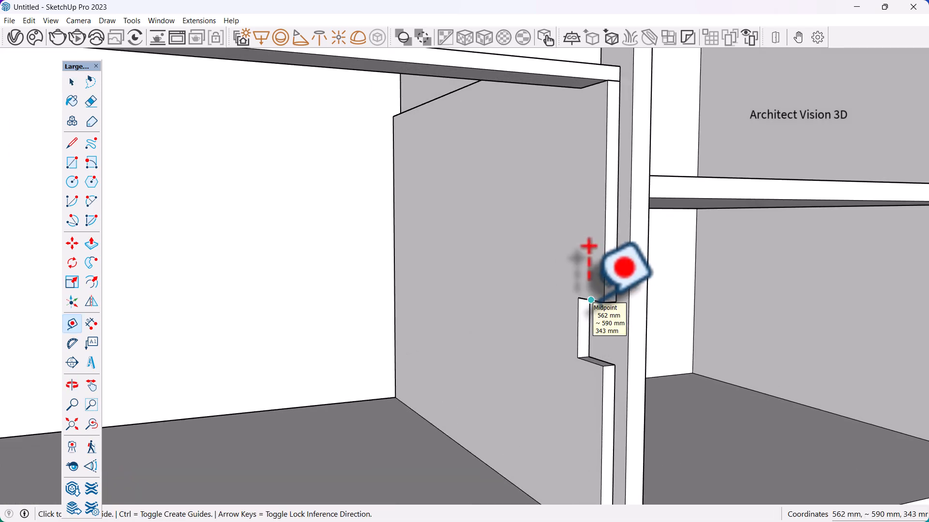
{"action": "left_click", "coordinate": [591, 300]}
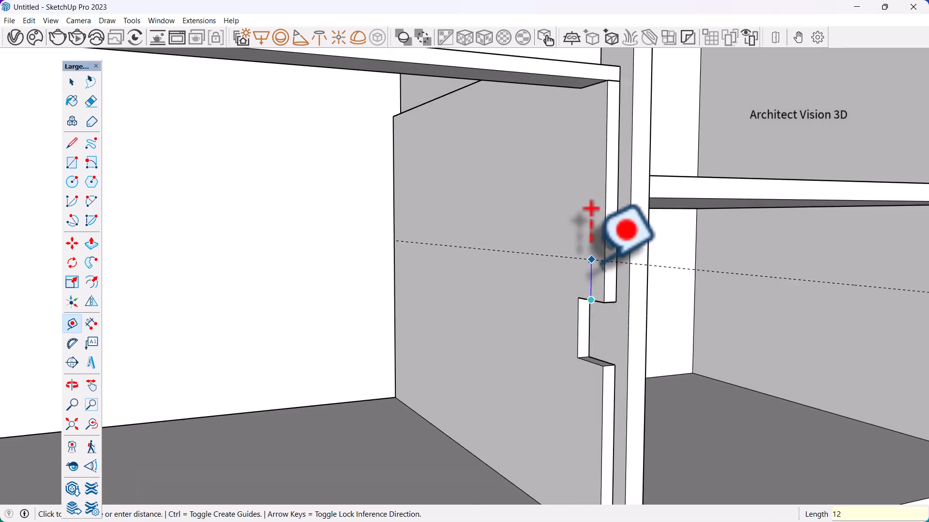
{"action": "scroll", "coordinate": [610, 296], "scroll_direction": "down", "scroll_amount": 5}
- Select the faces and edges of both C-channel notches and move them up 12 mm to the guide
{"action": "left_click", "coordinate": [594, 310]}
{"action": "middle_click_drag", "start_coordinate": [614, 370], "coordinate": [647, 425]}
{"action": "left_click", "coordinate": [556, 378]}
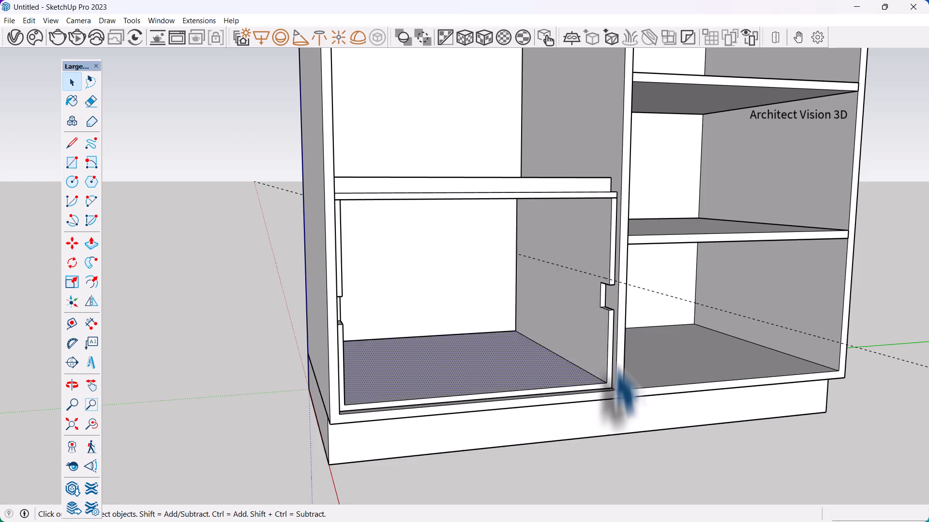
{"action": "middle_click_drag", "start_coordinate": [629, 328], "coordinate": [578, 275]}
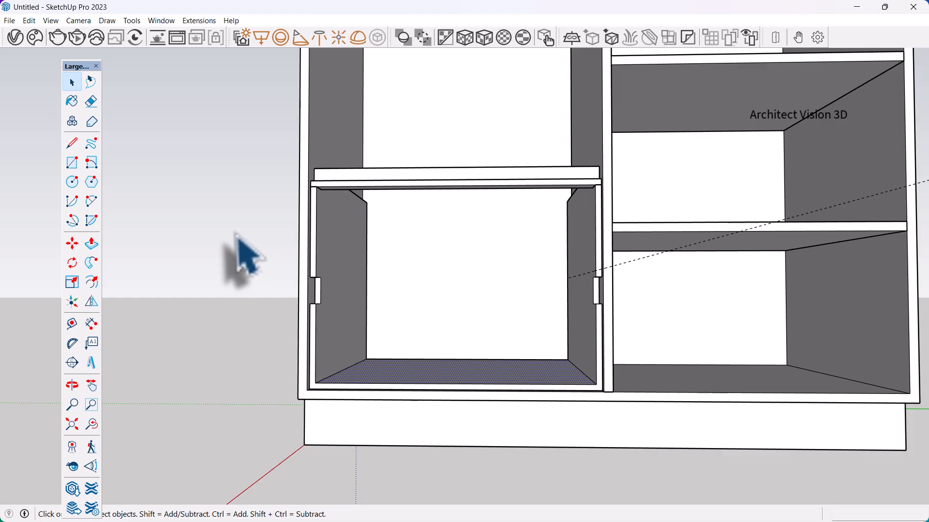
{"action": "left_click_drag", "start_coordinate": [387, 312], "coordinate": [554, 349]}
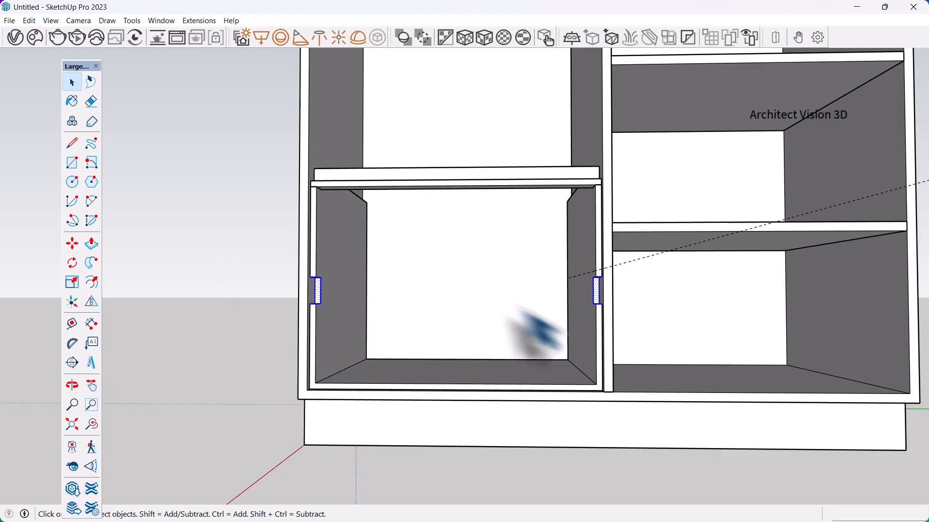
{"action": "middle_click_drag", "start_coordinate": [528, 315], "coordinate": [602, 276]}
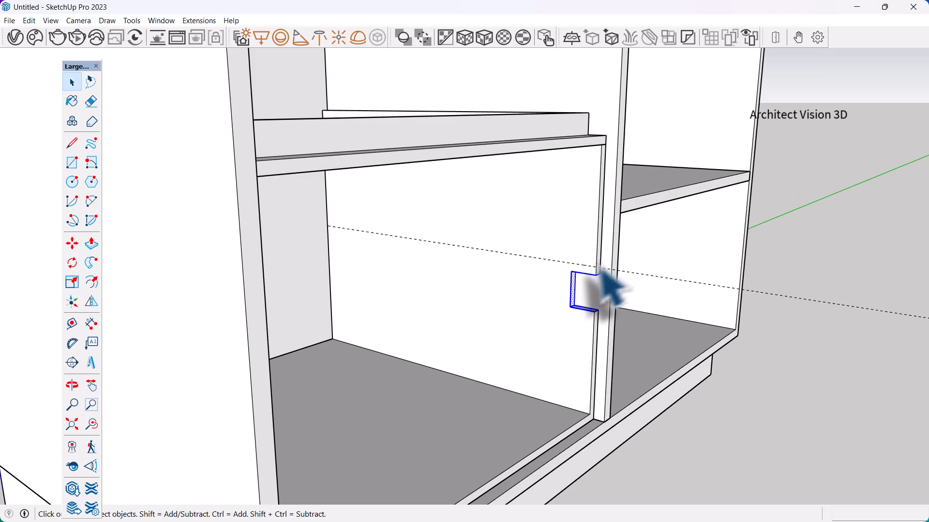
{"action": "scroll", "coordinate": [607, 296], "scroll_direction": "up", "scroll_amount": 5}
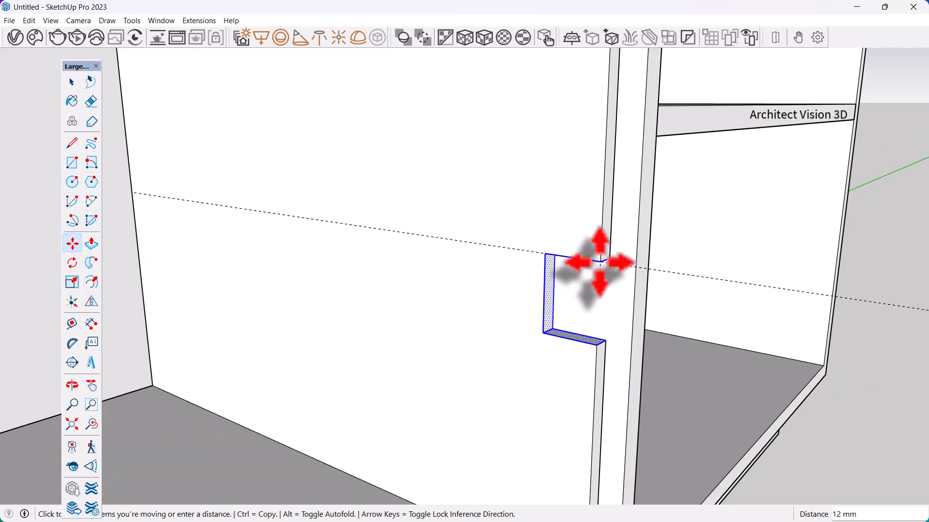
{"action": "key", "text": "space"}
{"action": "scroll", "coordinate": [532, 256], "scroll_direction": "down", "scroll_amount": 5}
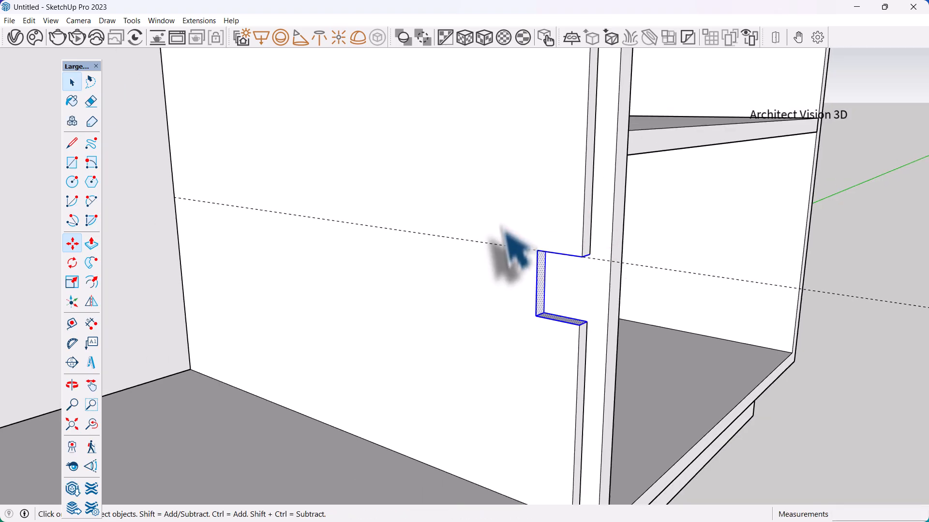
- Bring back the C-shaped channel and move it up 12 mm so that it sits in the shifted notches
{"action": "middle_click_drag", "start_coordinate": [499, 249], "coordinate": [409, 420]}
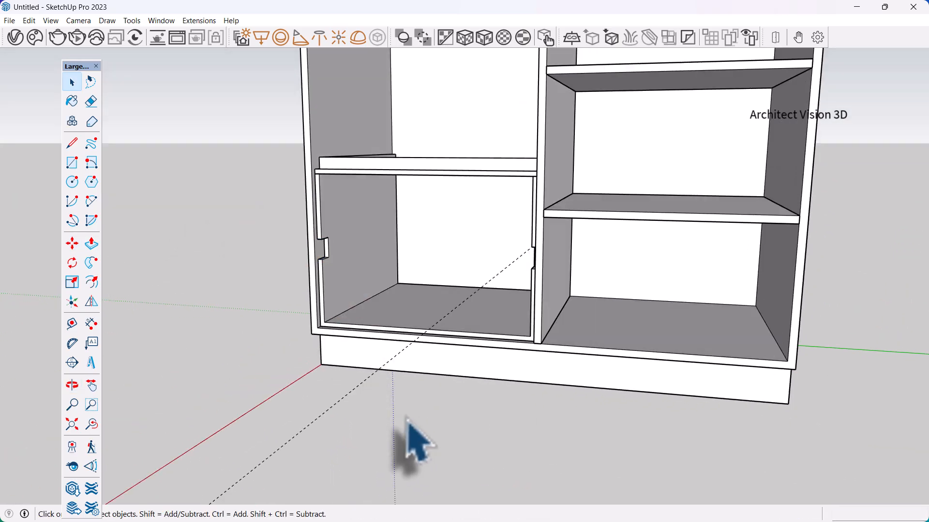
{"action": "scroll", "coordinate": [368, 382], "scroll_direction": "up", "scroll_amount": 3}
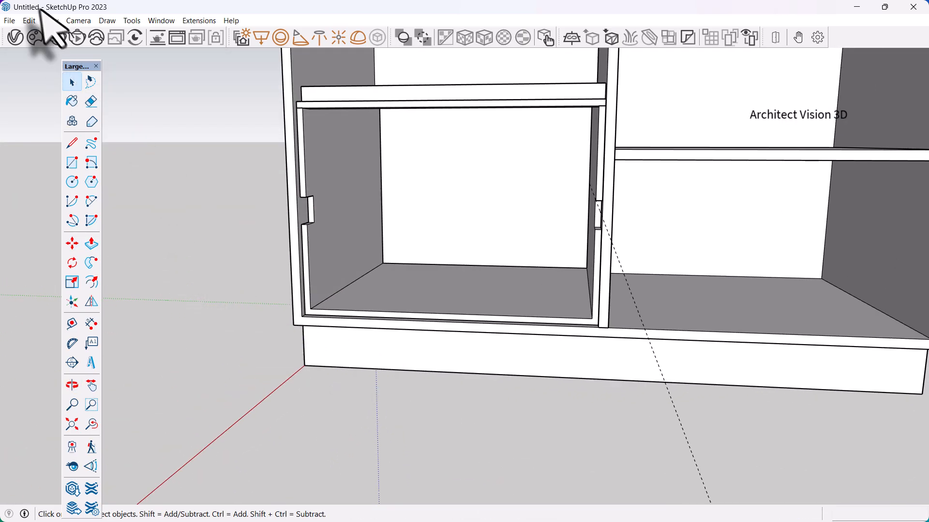
{"action": "key", "text": "ctrl+z"}
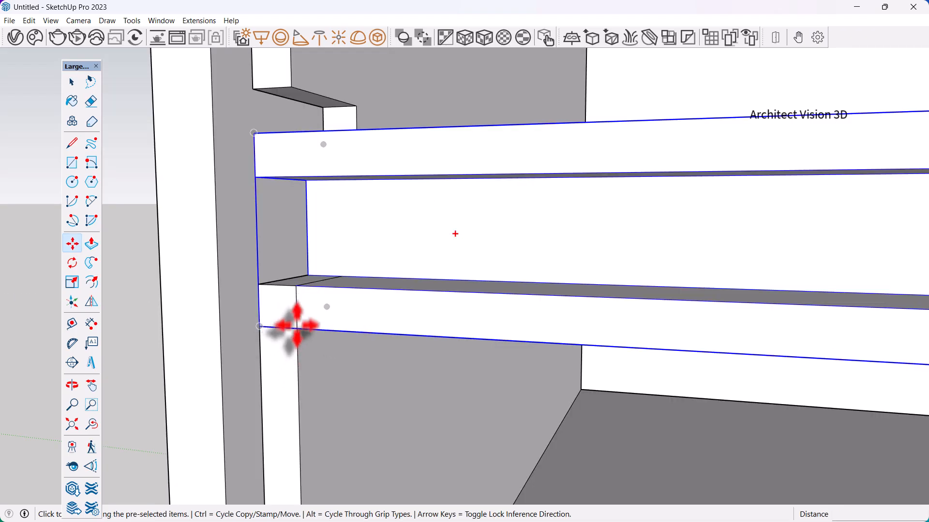
{"action": "left_click", "coordinate": [296, 327]}
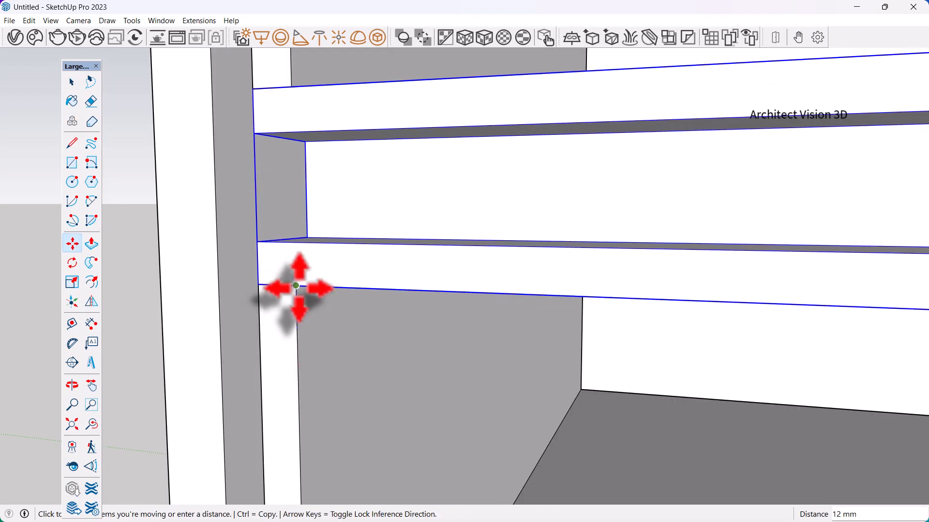
{"action": "left_click", "coordinate": [296, 286]}
{"action": "key", "text": "space"}
{"action": "scroll", "coordinate": [369, 249], "scroll_direction": "down", "scroll_amount": 6}
{"action": "left_click", "coordinate": [554, 464]}
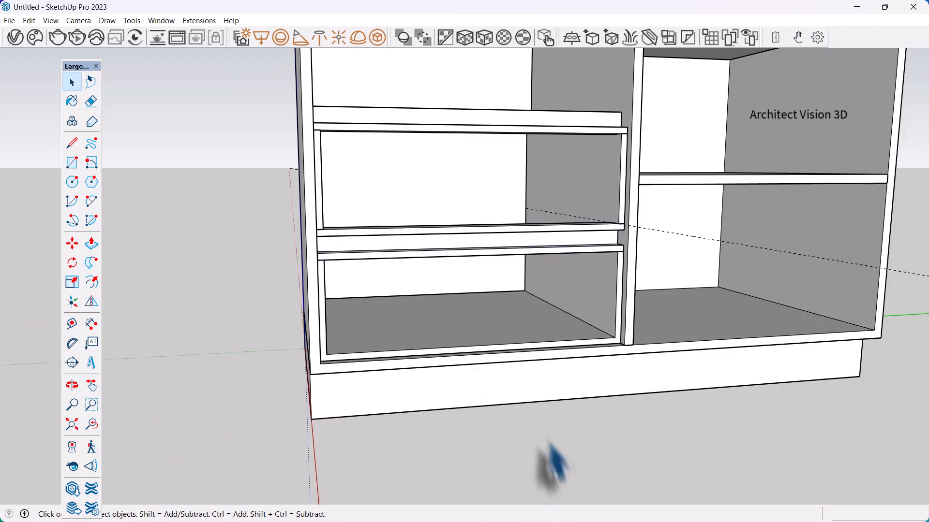
- Measure the upper drawer opening from the C-shaped channel's top edge
{"action": "scroll", "coordinate": [554, 464], "scroll_direction": "up", "scroll_amount": 2}
{"action": "key", "text": "t"}
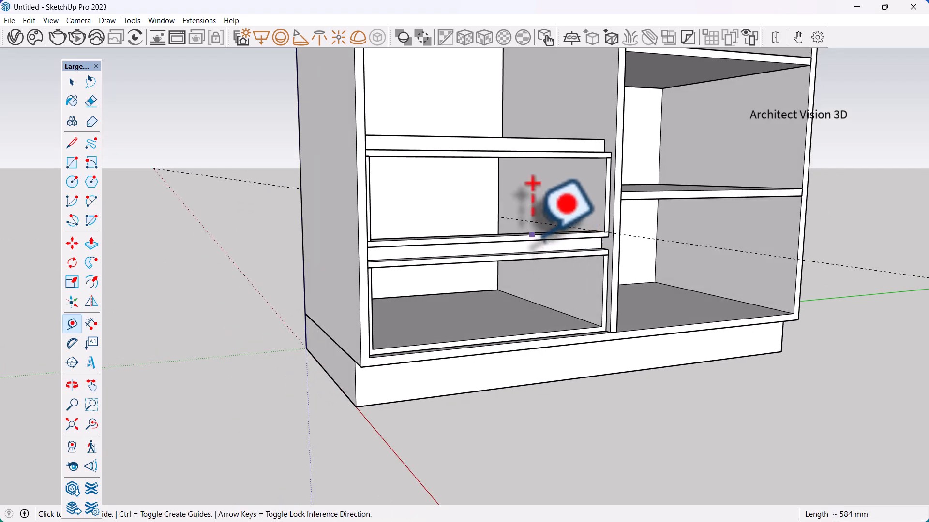
{"action": "left_click", "coordinate": [532, 234]}
{"action": "key", "text": "space"}
- Delete the remaining guide and inspect the drawer unit with its C-shaped and L-shaped channels from several sides
{"action": "scroll", "coordinate": [561, 215], "scroll_direction": "down", "scroll_amount": 3}
{"action": "middle_click_drag", "start_coordinate": [556, 290], "coordinate": [430, 276]}
{"action": "scroll", "coordinate": [500, 290], "scroll_direction": "up", "scroll_amount": 2}
{"action": "scroll", "coordinate": [494, 293], "scroll_direction": "down", "scroll_amount": 3}
{"action": "middle_click_drag", "start_coordinate": [503, 314], "coordinate": [543, 321]}
{"action": "scroll", "coordinate": [555, 270], "scroll_direction": "up", "scroll_amount": 4}
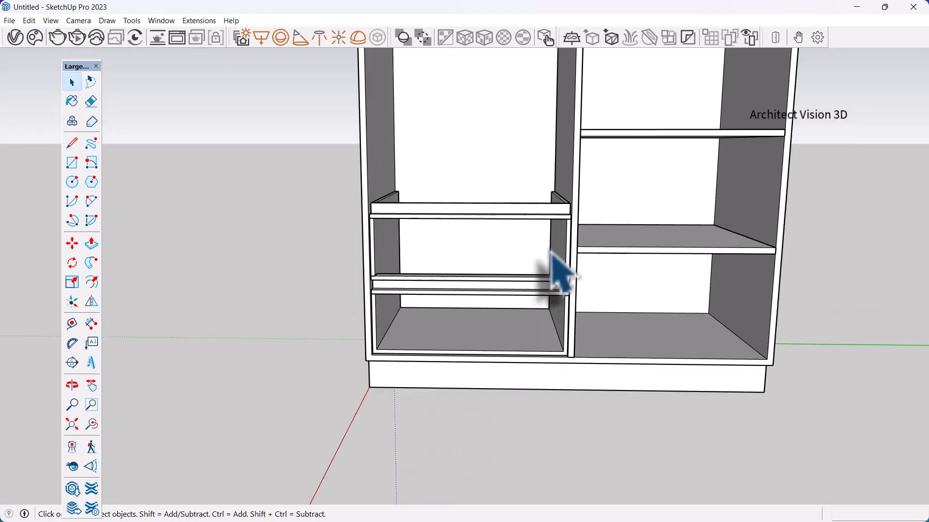
{"action": "middle_click_drag", "start_coordinate": [556, 270], "coordinate": [488, 278]}
{"action": "scroll", "coordinate": [347, 290], "scroll_direction": "up", "scroll_amount": 4}
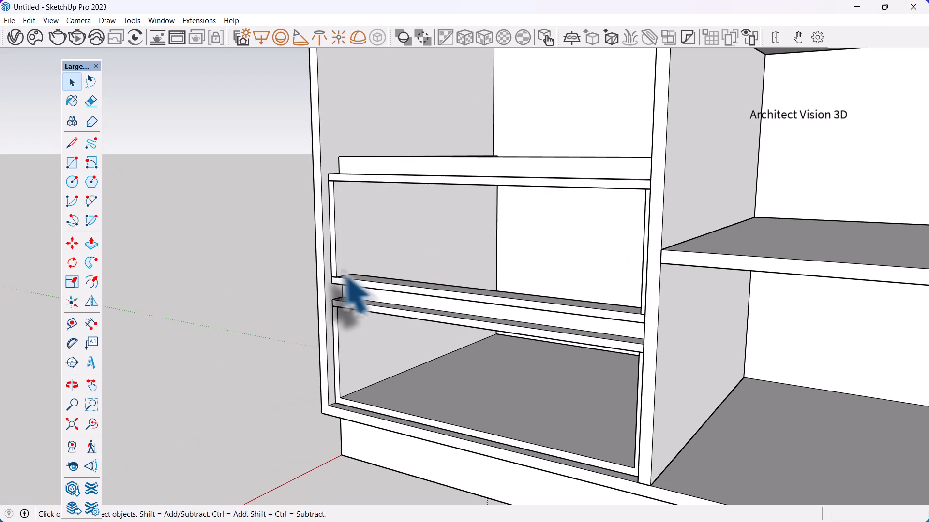
{"action": "scroll", "coordinate": [614, 326], "scroll_direction": "down", "scroll_amount": 3}
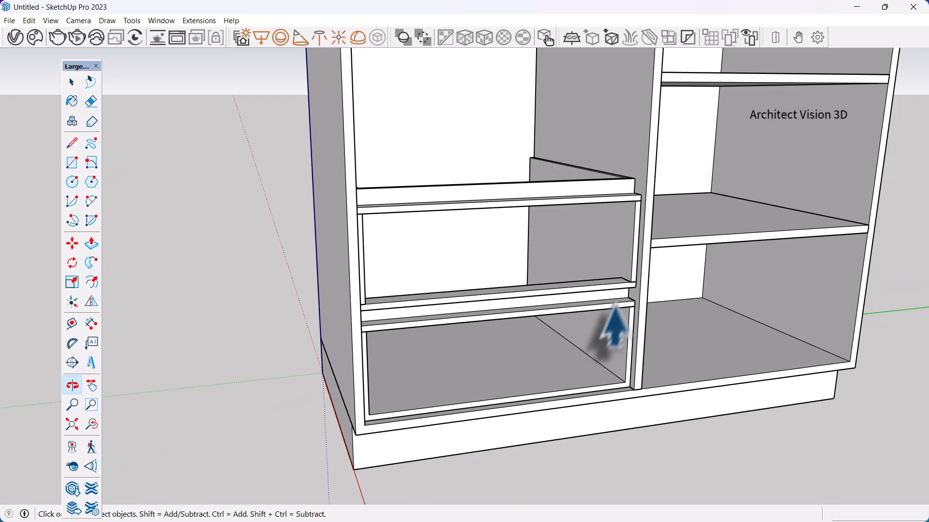
- Inspect the drawer unit's C-shaped and L-shaped handle channels and the whole wardrobe from several angles
{"action": "scroll", "coordinate": [638, 314], "scroll_direction": "up", "scroll_amount": 3}
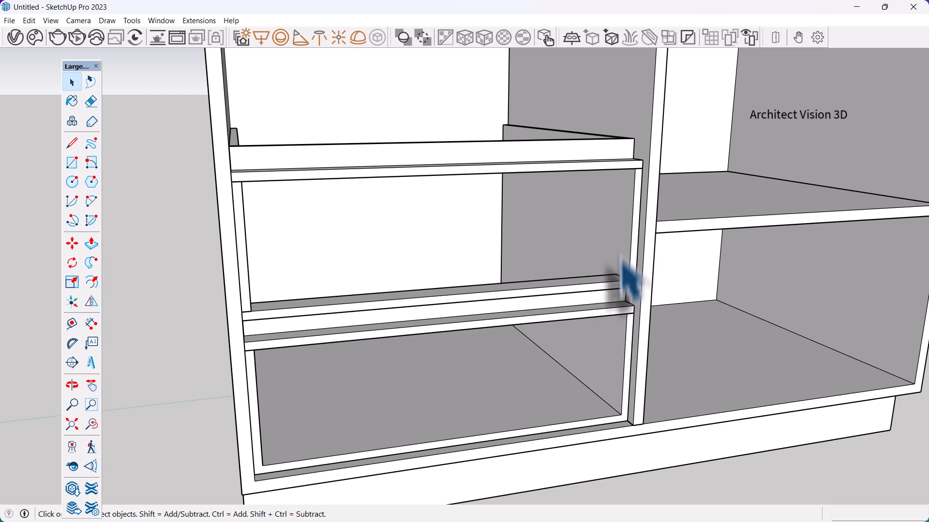
{"action": "scroll", "coordinate": [627, 281], "scroll_direction": "down", "scroll_amount": 3}
{"action": "middle_click_drag", "start_coordinate": [627, 282], "coordinate": [390, 301]}
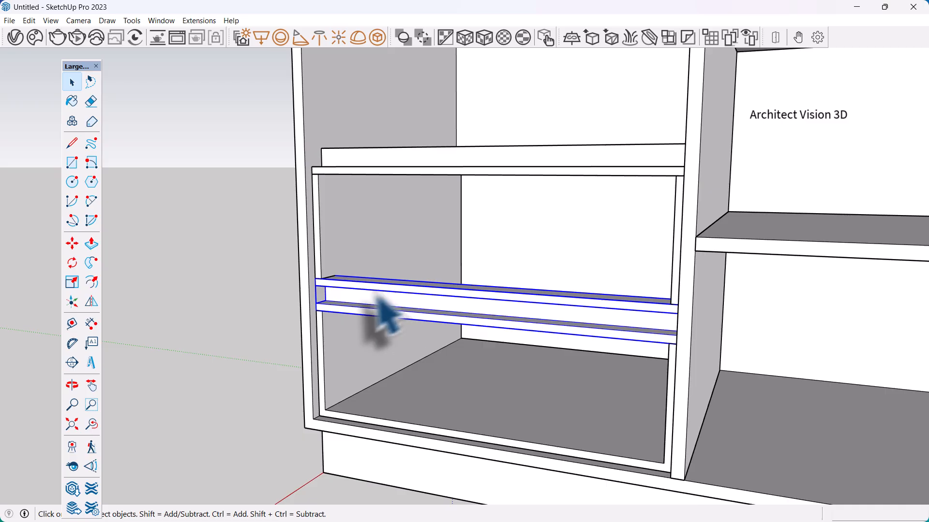
{"action": "middle_click_drag", "start_coordinate": [387, 314], "coordinate": [383, 302]}
{"action": "scroll", "coordinate": [373, 319], "scroll_direction": "up", "scroll_amount": 2}
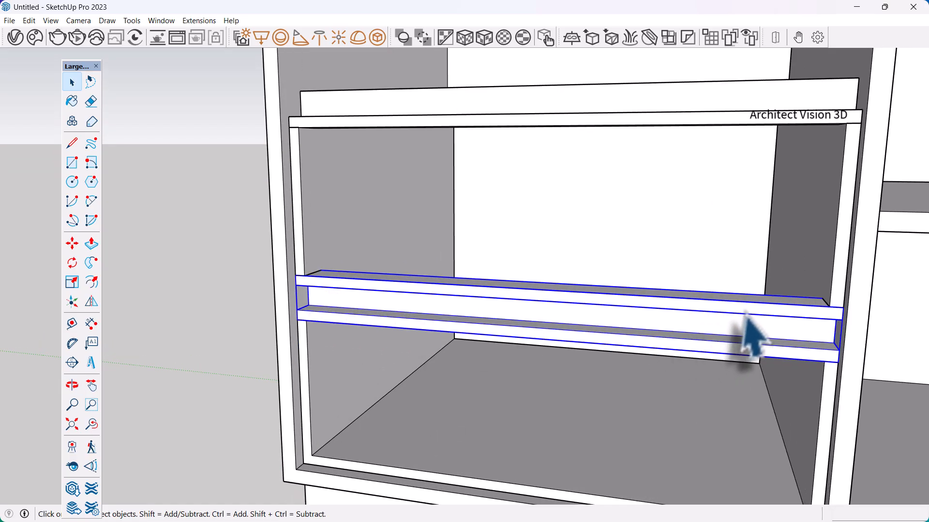
{"action": "scroll", "coordinate": [499, 353], "scroll_direction": "down", "scroll_amount": 2}
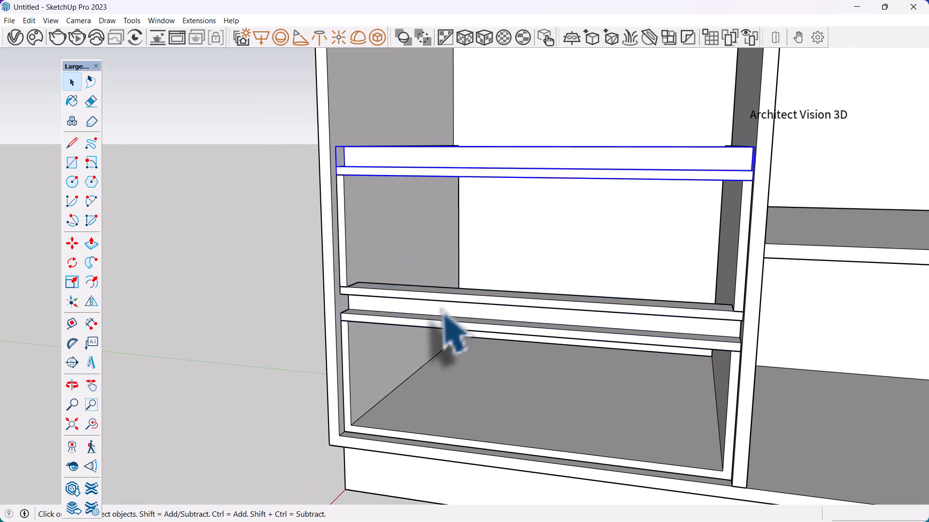
{"action": "left_click", "coordinate": [416, 312]}
{"action": "scroll", "coordinate": [381, 297], "scroll_direction": "down", "scroll_amount": 6}
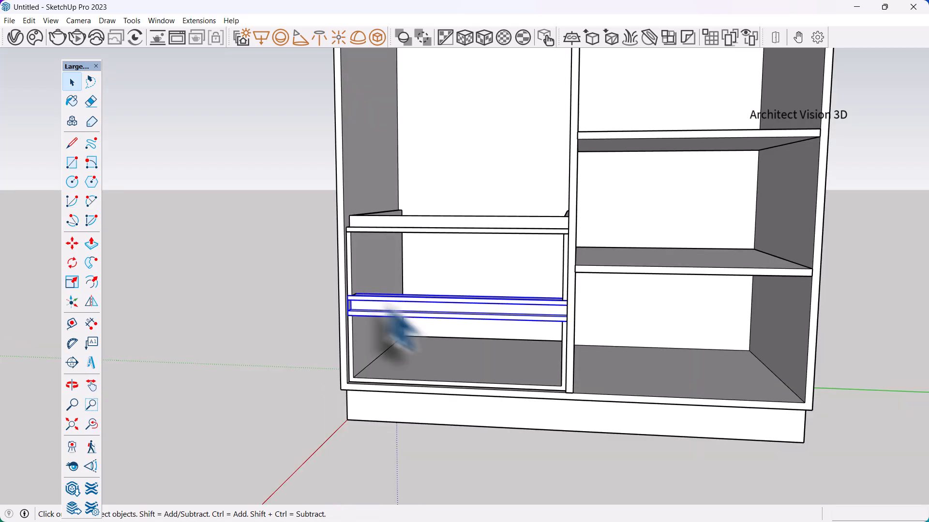
{"action": "middle_click_drag", "start_coordinate": [449, 344], "coordinate": [444, 285]}
{"action": "left_click", "coordinate": [620, 356]}
{"action": "scroll", "coordinate": [462, 302], "scroll_direction": "up", "scroll_amount": 3}
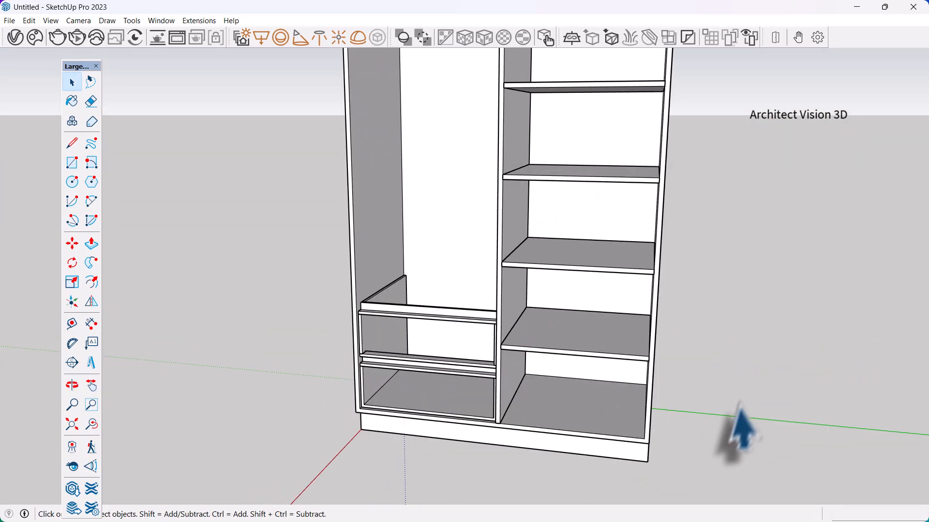
{"action": "middle_click_drag", "start_coordinate": [736, 429], "coordinate": [784, 377]}
{"action": "scroll", "coordinate": [549, 387], "scroll_direction": "up", "scroll_amount": 5}
- Place a vertical guide 12.7 mm inside the left side panel of the lower drawer opening and another inside the right side panel
{"action": "key", "text": "space"}
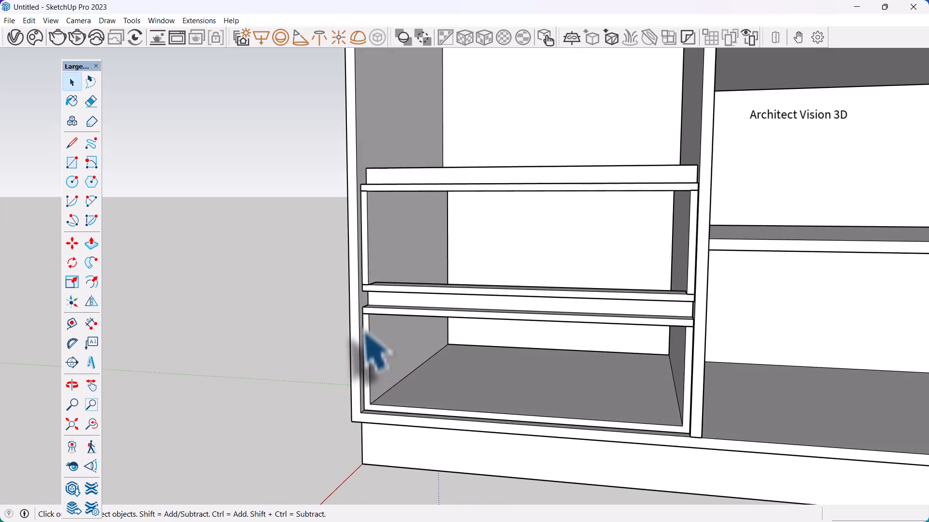
{"action": "scroll", "coordinate": [416, 392], "scroll_direction": "up", "scroll_amount": 6}
{"action": "key", "text": "t"}
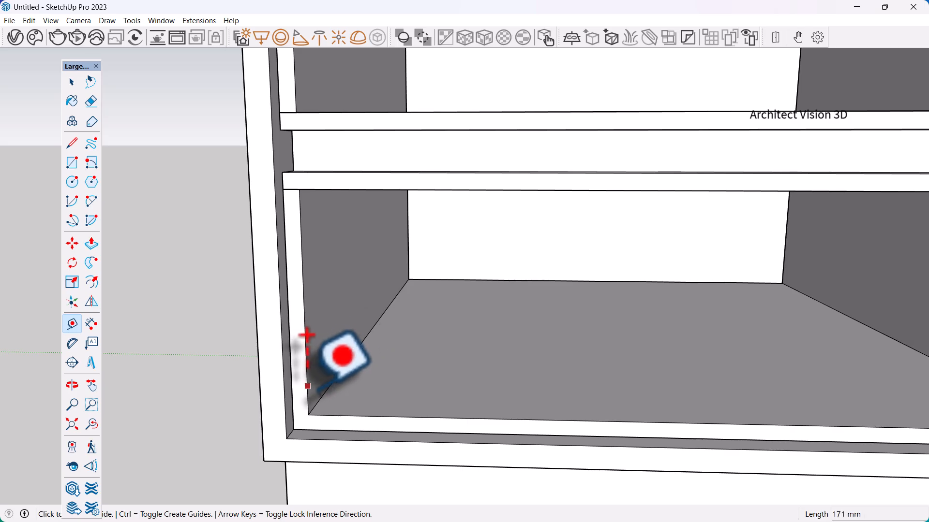
{"action": "left_click", "coordinate": [308, 387]}
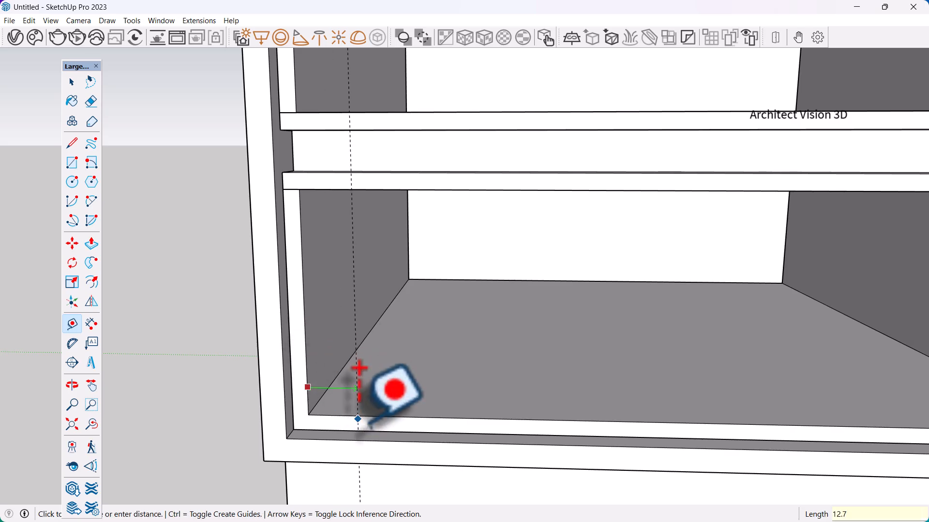
{"action": "scroll", "coordinate": [359, 368], "scroll_direction": "down", "scroll_amount": 3}
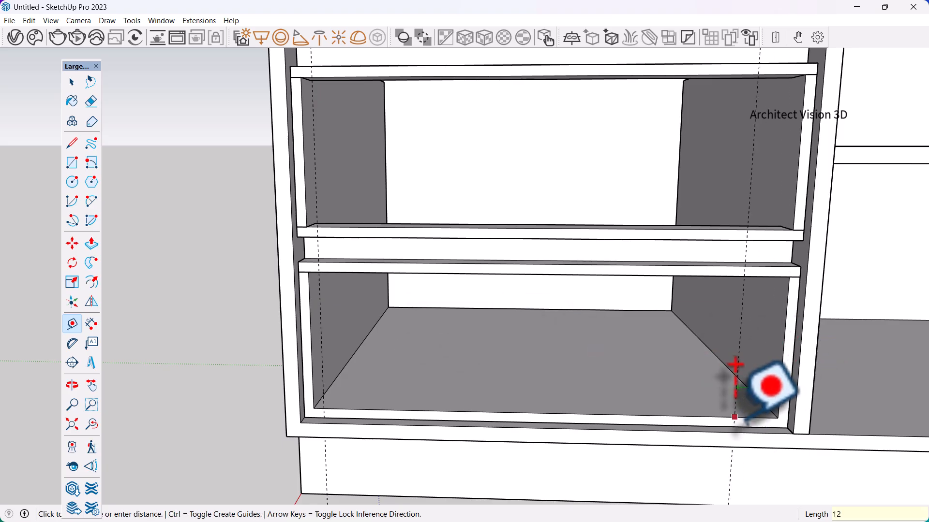
- Place a horizontal guide across the lower drawer opening, just below the underside of the C-shaped channel
{"action": "scroll", "coordinate": [781, 271], "scroll_direction": "up", "scroll_amount": 5}
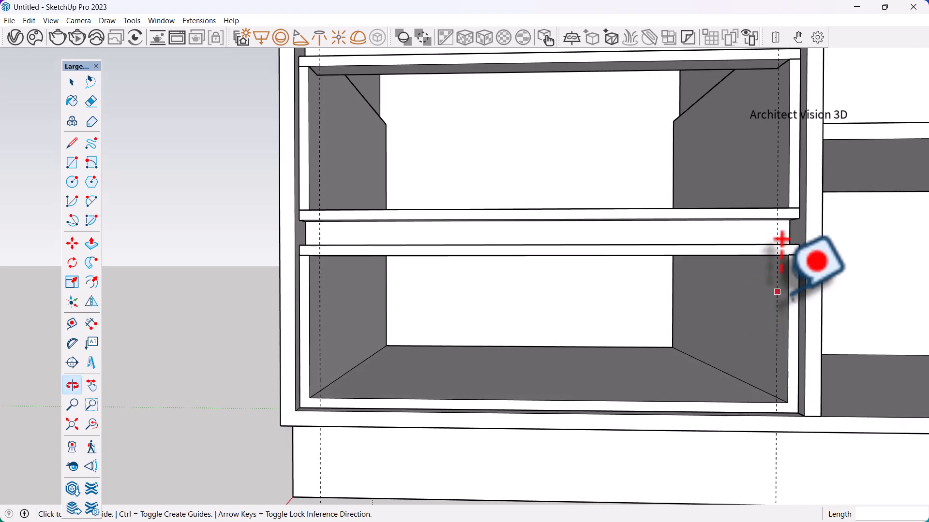
{"action": "scroll", "coordinate": [797, 249], "scroll_direction": "up", "scroll_amount": 2}
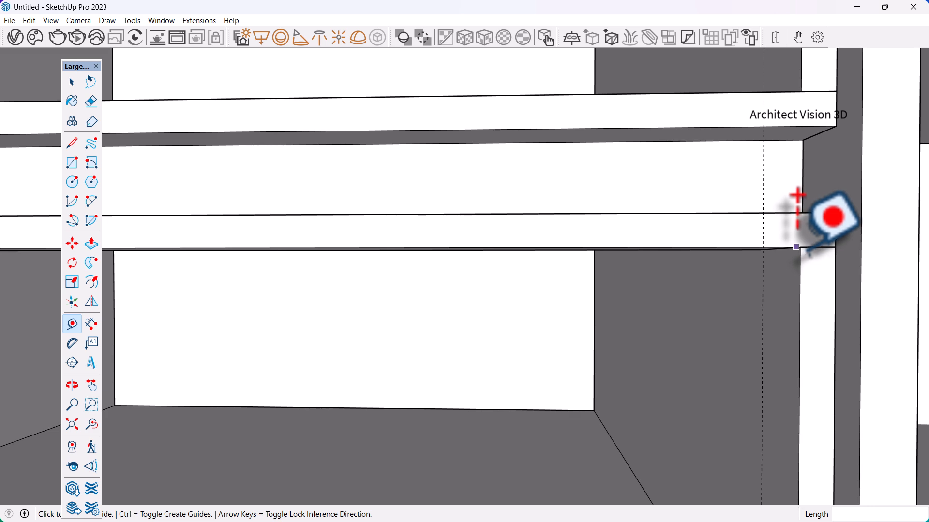
{"action": "left_click", "coordinate": [796, 248]}
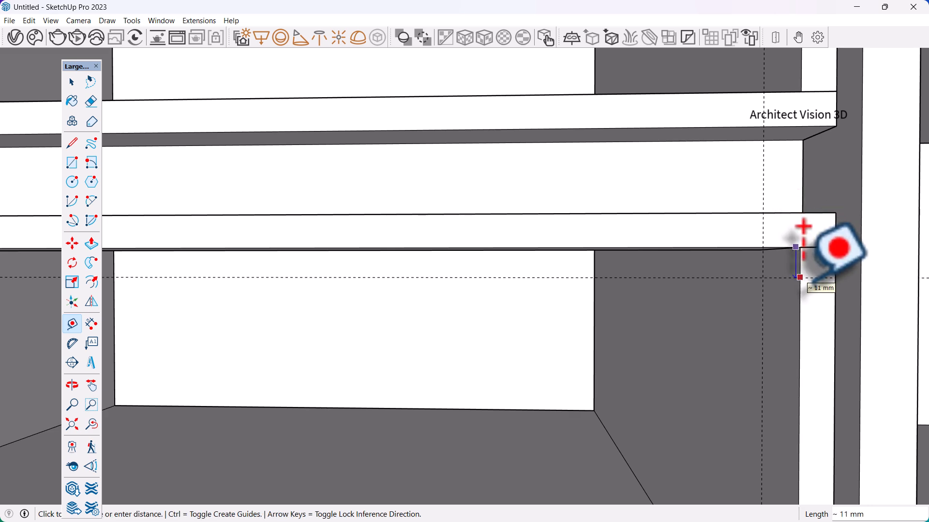
{"action": "key", "text": "space"}
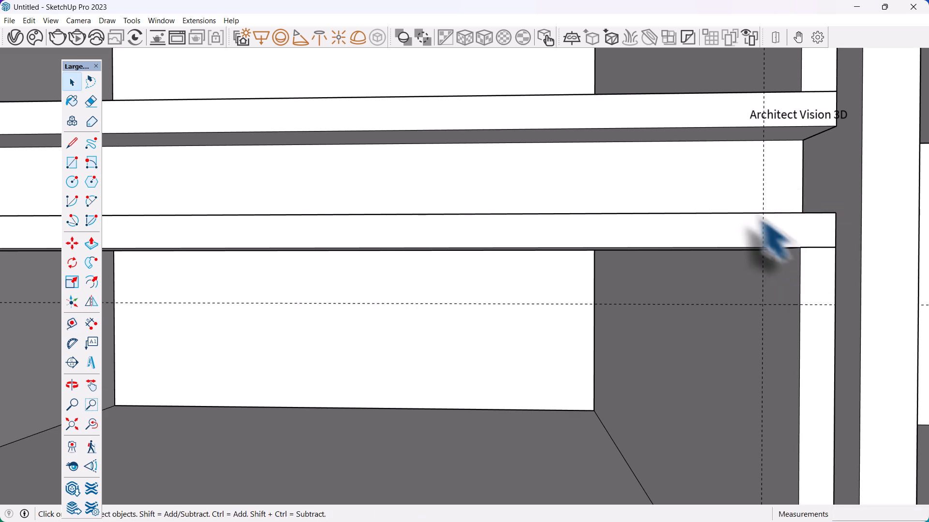
- Select all connected faces and edges of the drawer unit's carcass and make them a group
{"action": "scroll", "coordinate": [674, 213], "scroll_direction": "down", "scroll_amount": 4}
{"action": "middle_click_drag", "start_coordinate": [673, 213], "coordinate": [248, 384]}
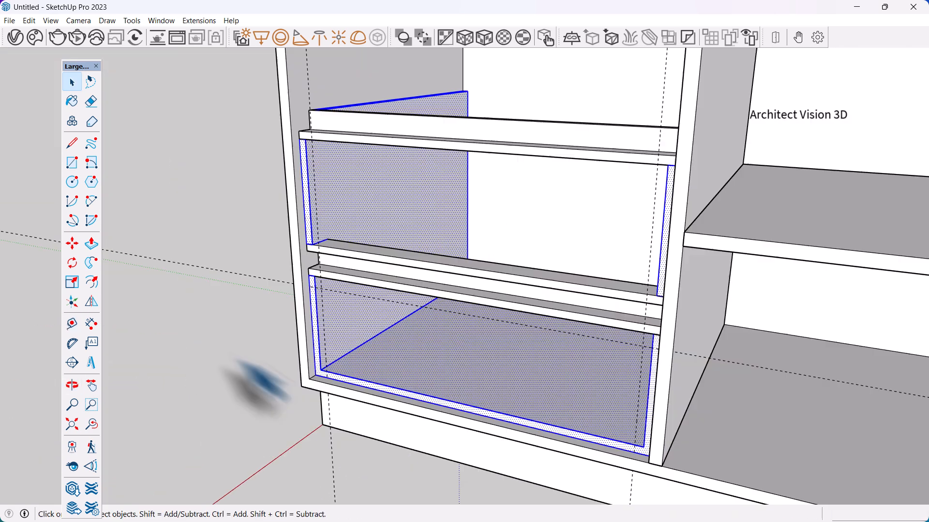
{"action": "triple_click", "coordinate": [453, 367]}
{"action": "right_click", "coordinate": [452, 369]}
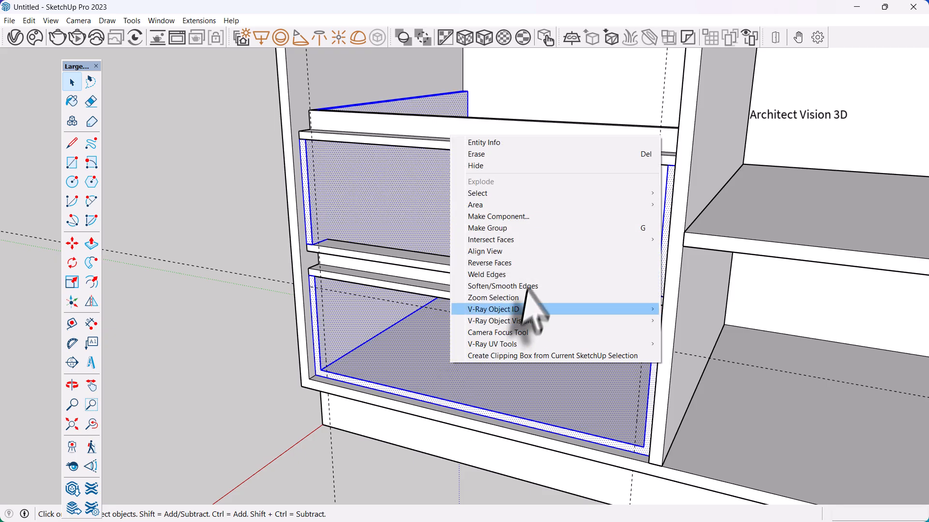
{"action": "left_click", "coordinate": [537, 231]}
{"action": "left_click", "coordinate": [174, 345]}
{"action": "middle_click_drag", "start_coordinate": [328, 323], "coordinate": [340, 304]}
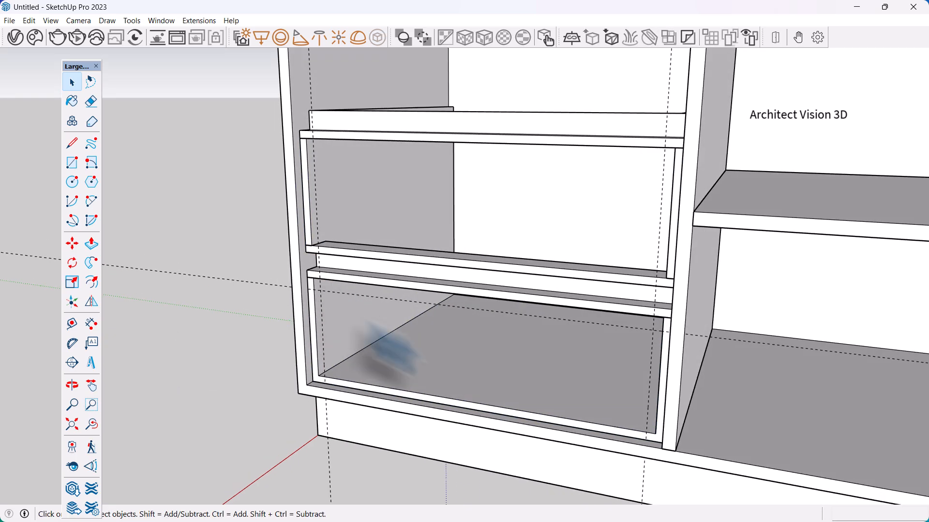
- Draw a rectangle across the lower drawer opening, from the upper-left guide intersection to the right guide at the bottom panel's edge
{"action": "scroll", "coordinate": [351, 317], "scroll_direction": "up", "scroll_amount": 2}
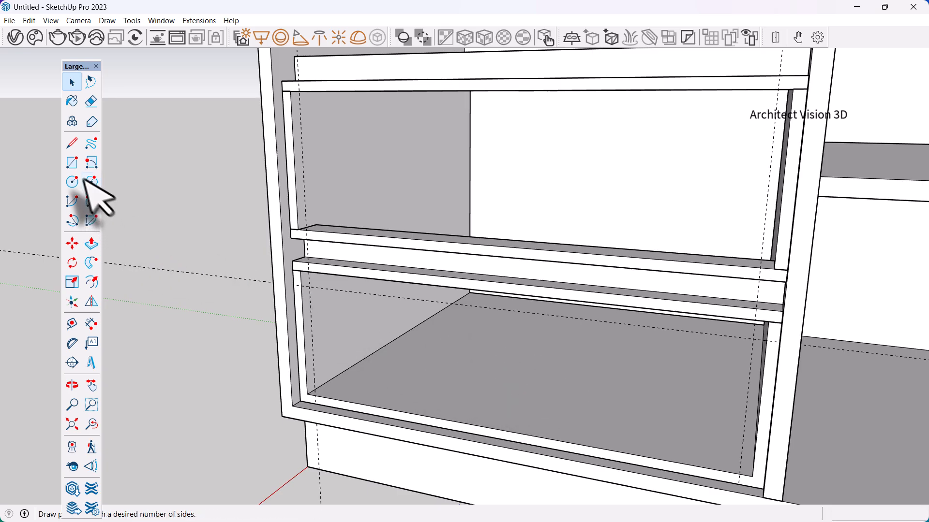
{"action": "left_click", "coordinate": [72, 163]}
{"action": "left_click", "coordinate": [310, 287]}
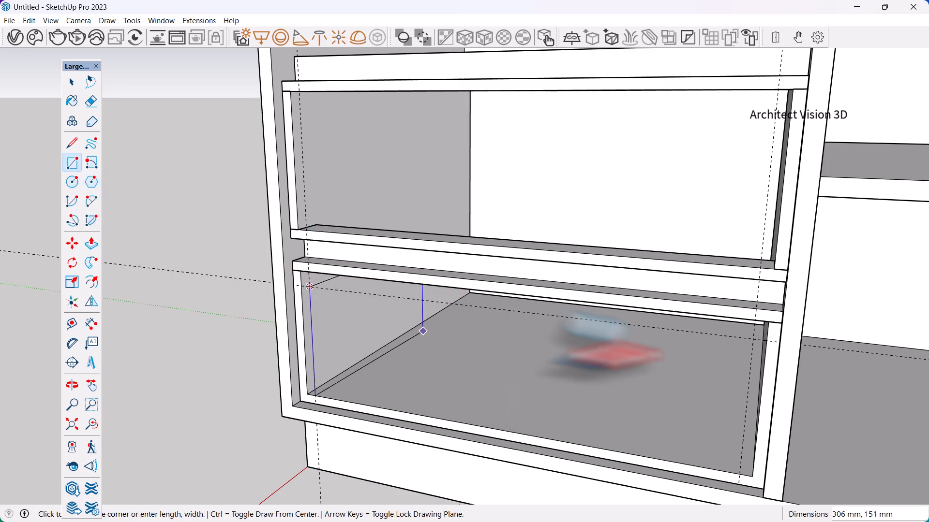
{"action": "left_click", "coordinate": [739, 475]}
{"action": "key", "text": "space"}
{"action": "scroll", "coordinate": [625, 358], "scroll_direction": "down", "scroll_amount": 2}
{"action": "middle_click_drag", "start_coordinate": [624, 358], "coordinate": [623, 377]}
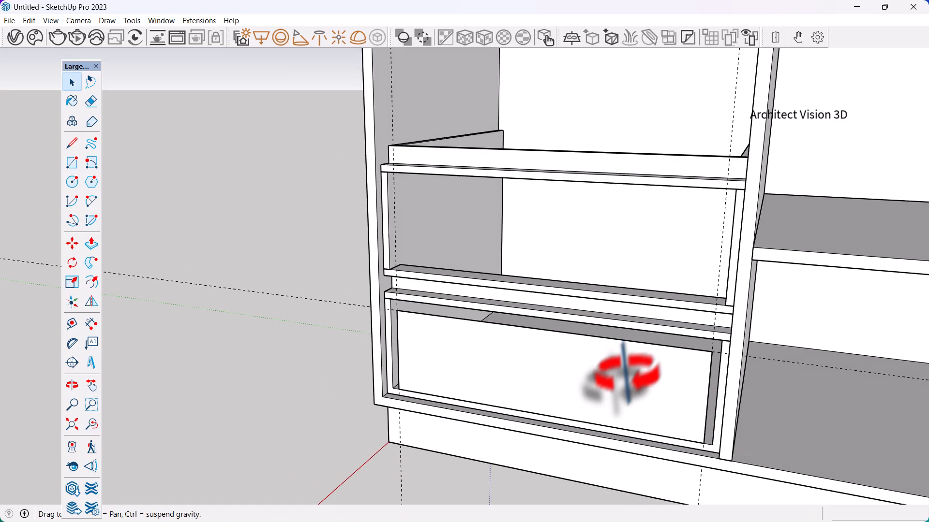
- Extrude the rectangle back to the rear of the drawer unit to form a solid drawer block
{"action": "scroll", "coordinate": [511, 375], "scroll_direction": "up", "scroll_amount": 2}
{"action": "left_click", "coordinate": [509, 373]}
{"action": "scroll", "coordinate": [520, 352], "scroll_direction": "down", "scroll_amount": 2}
{"action": "middle_click_drag", "start_coordinate": [522, 348], "coordinate": [508, 368]}
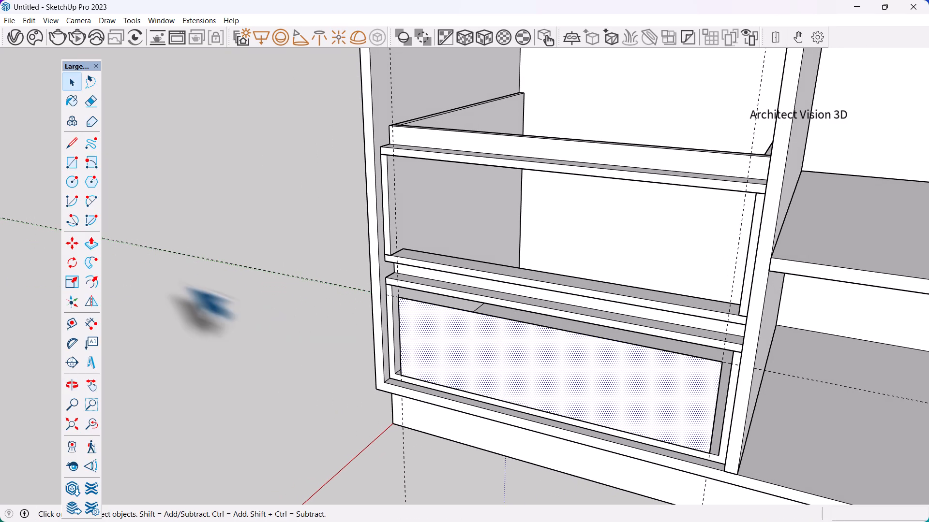
{"action": "left_click", "coordinate": [91, 244]}
{"action": "left_click", "coordinate": [657, 386]}
{"action": "left_click", "coordinate": [584, 201]}
{"action": "key", "text": "space"}
{"action": "scroll", "coordinate": [470, 347], "scroll_direction": "up", "scroll_amount": 3}
{"action": "mouse_move", "coordinate": [457, 350]}
{"action": "middle_mouse_down"}
{"action": "mouse_move", "coordinate": [450, 345]}
{"action": "mouse_move", "coordinate": [460, 353]}
{"action": "middle_mouse_up"}
- Place a horizontal guide 12 mm above the bottom front edge of the drawer block
{"action": "left_click", "coordinate": [72, 325]}
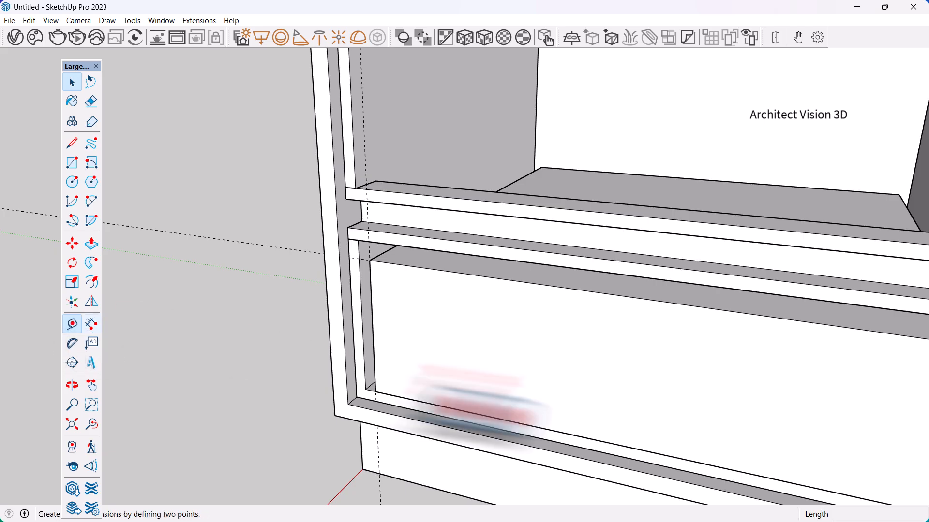
{"action": "left_click", "coordinate": [498, 418]}
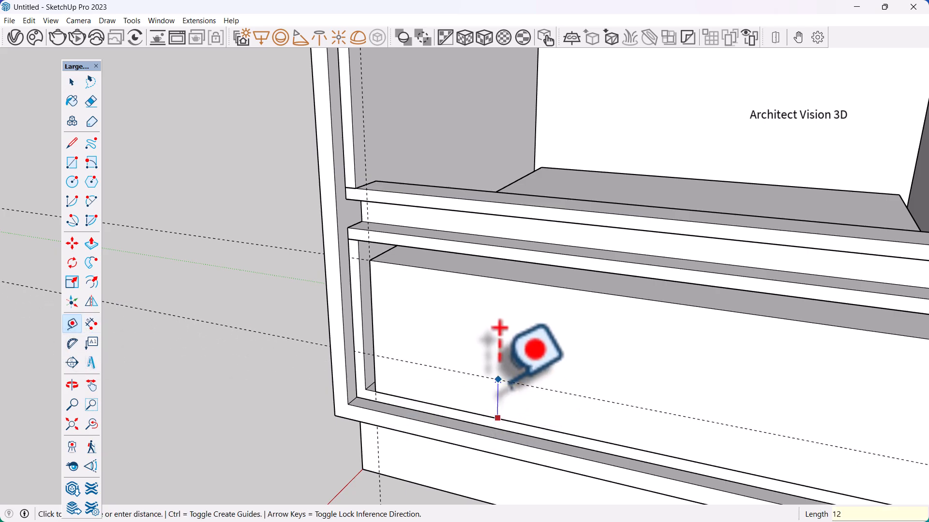
{"action": "key", "text": "space"}
{"action": "scroll", "coordinate": [608, 384], "scroll_direction": "down", "scroll_amount": 2}
- Offset the drawer block's top face inward and push the inner face down to the bottom guide to hollow out the box
{"action": "scroll", "coordinate": [497, 325], "scroll_direction": "up", "scroll_amount": 3}
{"action": "left_click", "coordinate": [486, 222]}
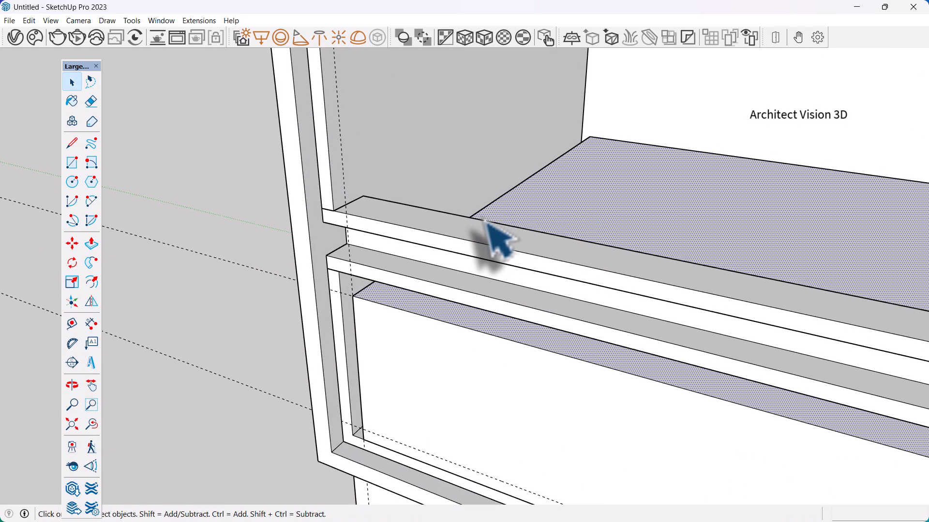
{"action": "left_click", "coordinate": [91, 282]}
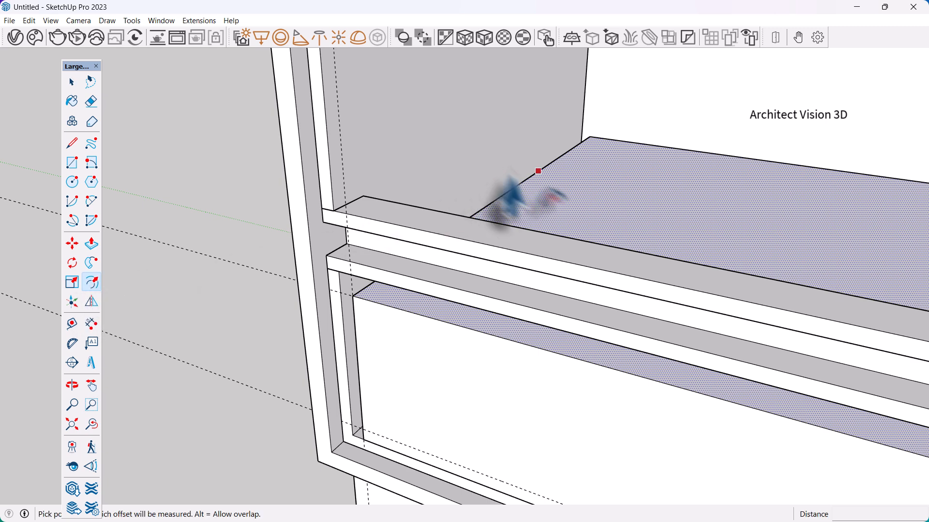
{"action": "left_click", "coordinate": [549, 193]}
{"action": "key", "text": "space"}
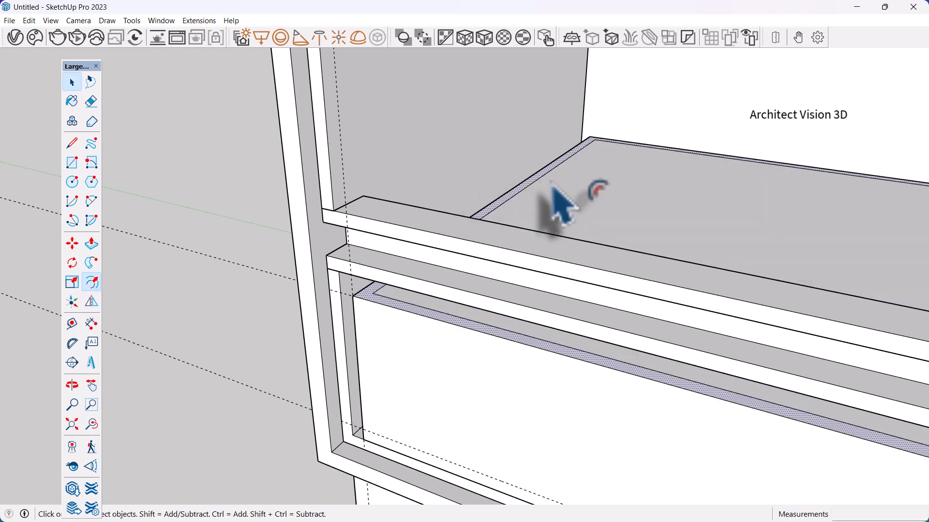
{"action": "left_click", "coordinate": [91, 244]}
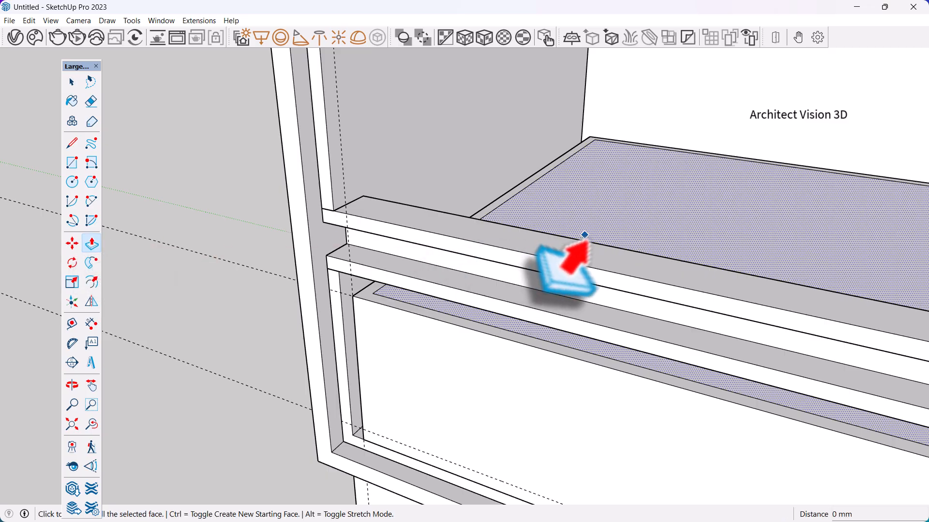
{"action": "left_click_drag", "start_coordinate": [574, 243], "coordinate": [389, 438]}
- Select the entire hollow drawer box and make it a group
{"action": "middle_click_drag", "start_coordinate": [394, 338], "coordinate": [443, 349]}
{"action": "triple_click", "coordinate": [451, 344]}
{"action": "right_click", "coordinate": [453, 343]}
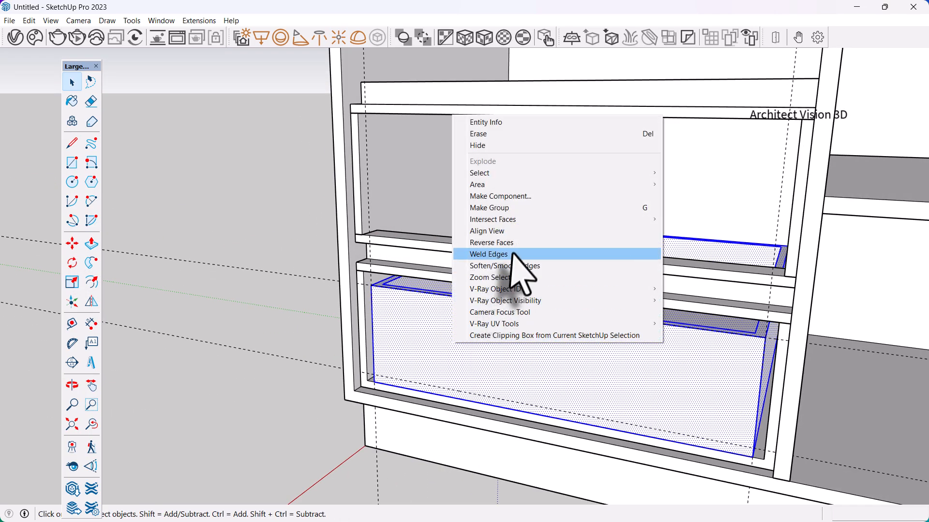
{"action": "left_click", "coordinate": [513, 209]}
{"action": "scroll", "coordinate": [513, 210], "scroll_direction": "down", "scroll_amount": 3}
{"action": "middle_click_drag", "start_coordinate": [551, 374], "coordinate": [637, 390]}
{"action": "left_click", "coordinate": [633, 460]}
- Place a horizontal guide 10 mm above the top edge of the C-shaped channel's lower lip
{"action": "scroll", "coordinate": [383, 266], "scroll_direction": "up", "scroll_amount": 5}
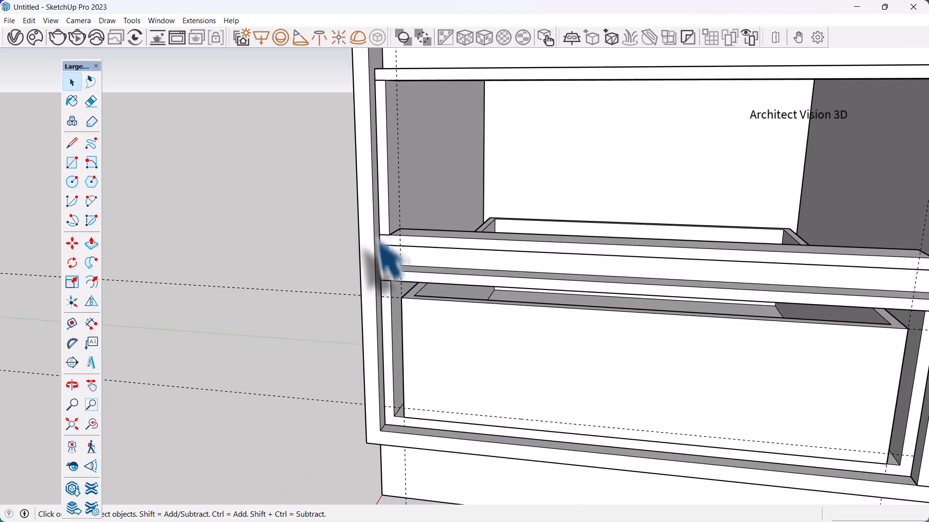
{"action": "middle_click_drag", "start_coordinate": [397, 302], "coordinate": [380, 294]}
{"action": "scroll", "coordinate": [387, 296], "scroll_direction": "up", "scroll_amount": 1}
{"action": "key", "text": "t"}
{"action": "left_click", "coordinate": [379, 284]}
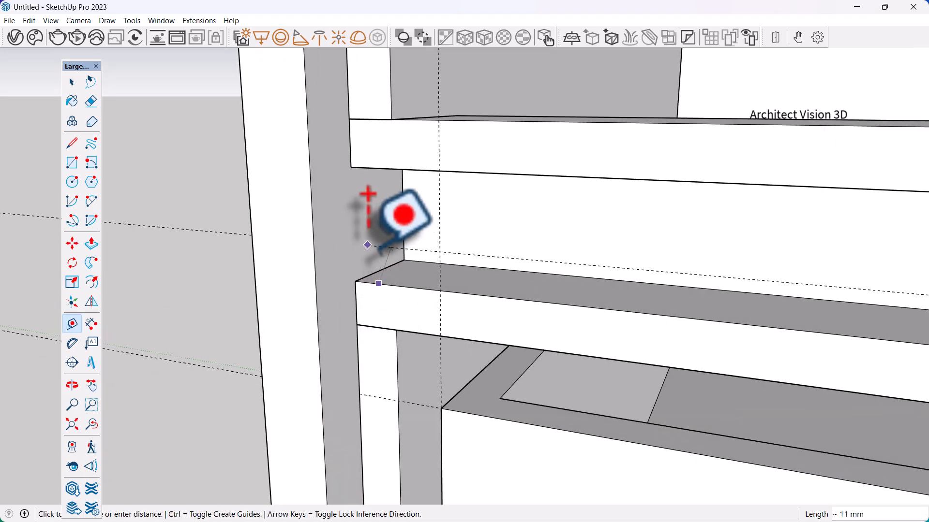
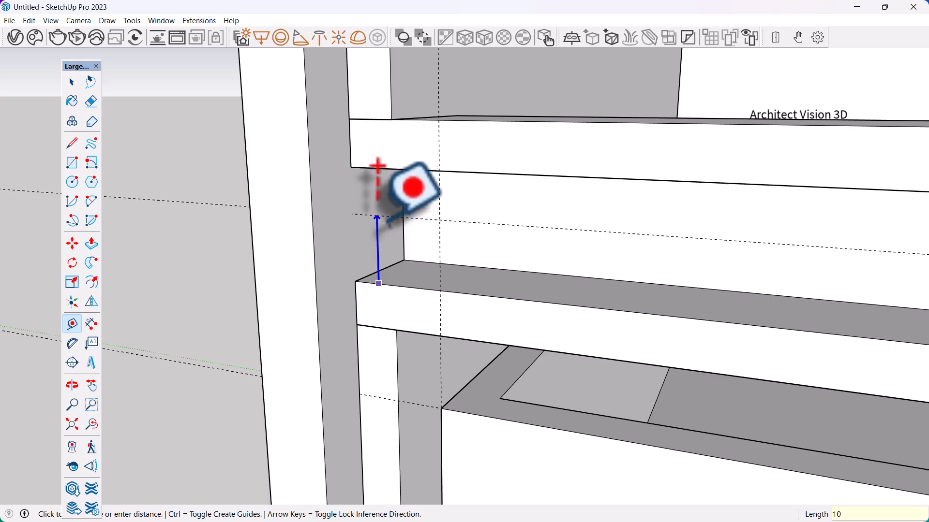
{"action": "scroll", "coordinate": [394, 203], "scroll_direction": "down", "scroll_amount": 2}
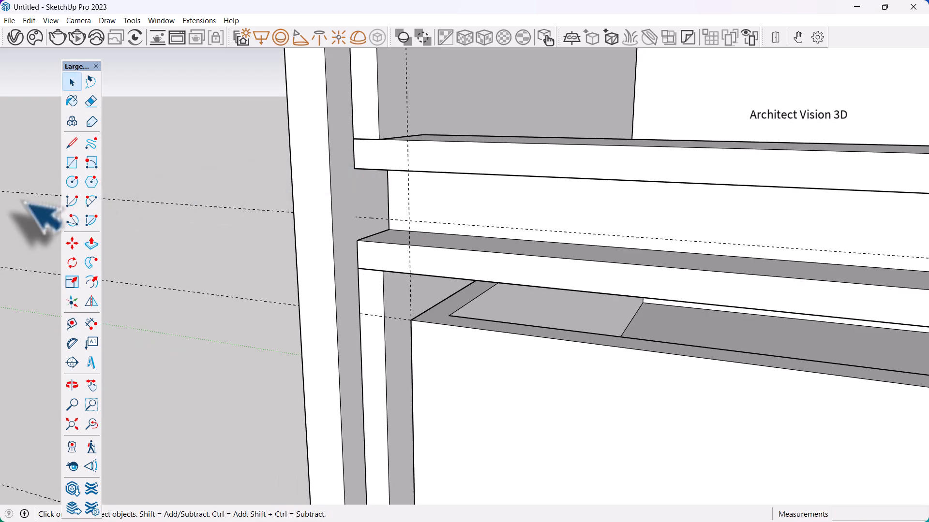
{"action": "left_click", "coordinate": [72, 163]}
{"action": "left_click", "coordinate": [358, 241]}
{"action": "left_click", "coordinate": [356, 217]}
{"action": "key", "text": "space"}
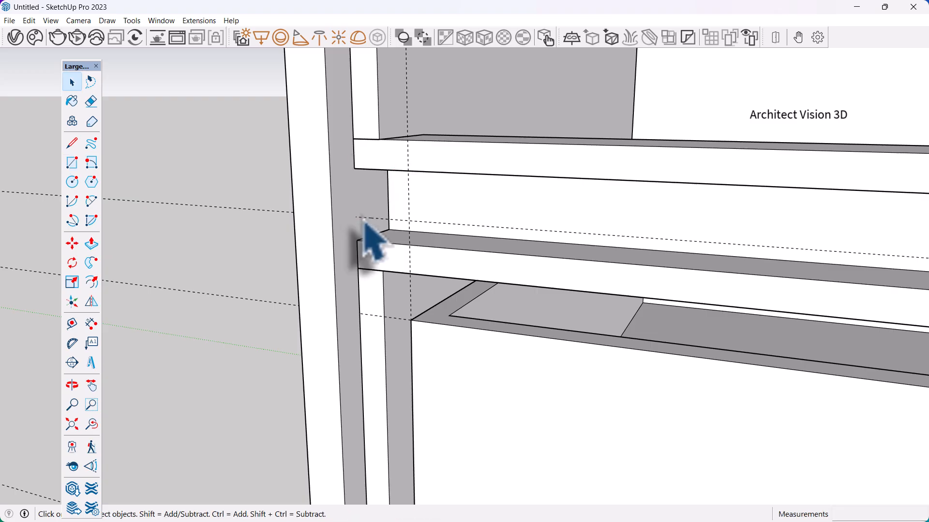
- Draw the lower drawer's front panel rectangle from the guide's left end to the lower-right outer corner of the drawer unit
{"action": "left_click", "coordinate": [72, 164]}
{"action": "left_click", "coordinate": [356, 217]}
{"action": "scroll", "coordinate": [334, 174], "scroll_direction": "down", "scroll_amount": 5}
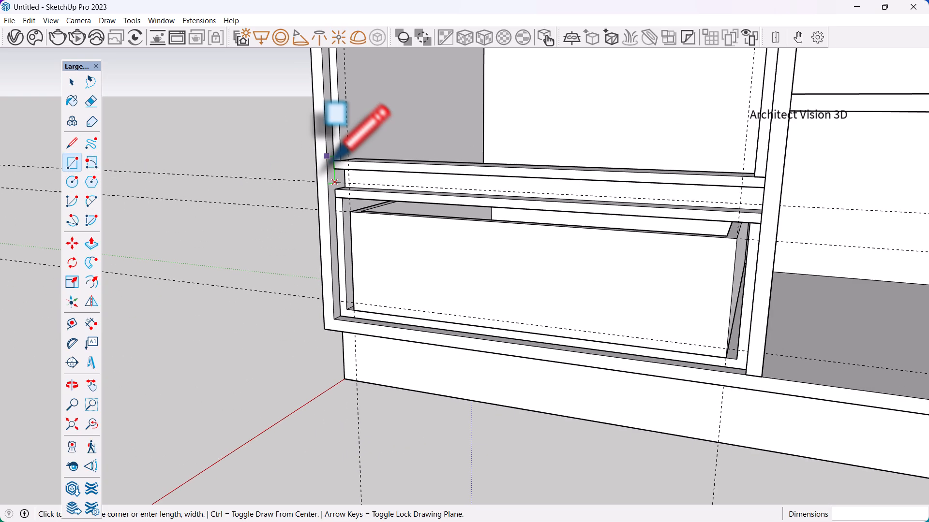
{"action": "middle_click_drag", "start_coordinate": [330, 164], "coordinate": [436, 208]}
{"action": "scroll", "coordinate": [723, 324], "scroll_direction": "up", "scroll_amount": 2}
{"action": "left_click", "coordinate": [720, 335]}
{"action": "key", "text": "space"}
{"action": "scroll", "coordinate": [723, 300], "scroll_direction": "down", "scroll_amount": 3}
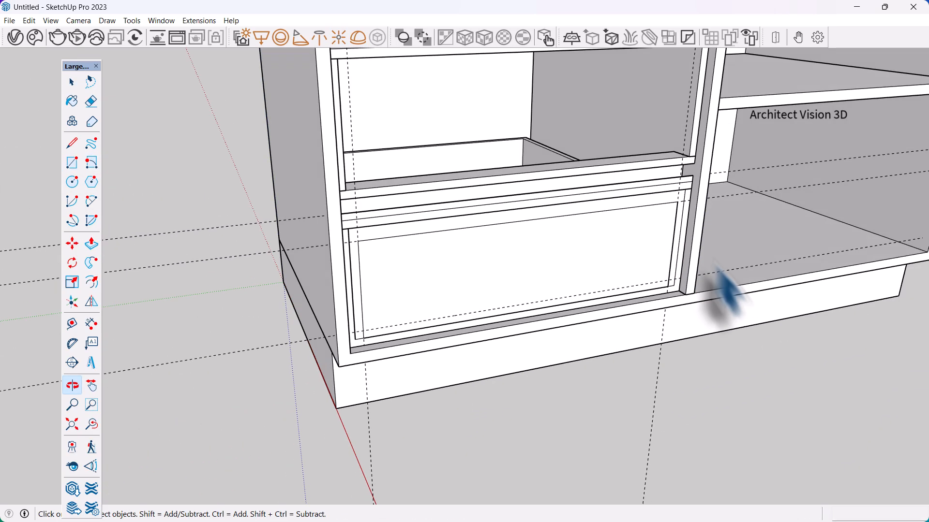
- Extrude the lower drawer's front panel outward flush with the cabinet front and make it a group
{"action": "scroll", "coordinate": [696, 252], "scroll_direction": "up", "scroll_amount": 5}
{"action": "left_click", "coordinate": [92, 244]}
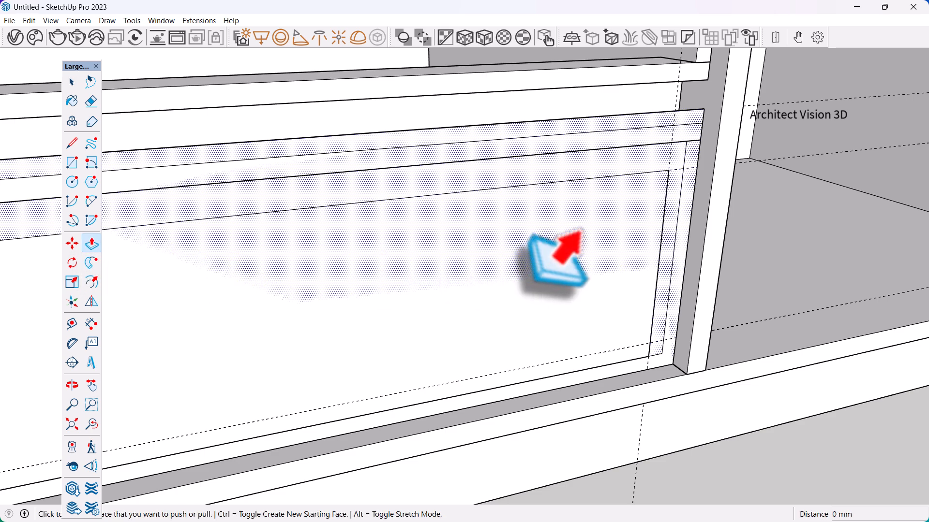
{"action": "left_click", "coordinate": [546, 260]}
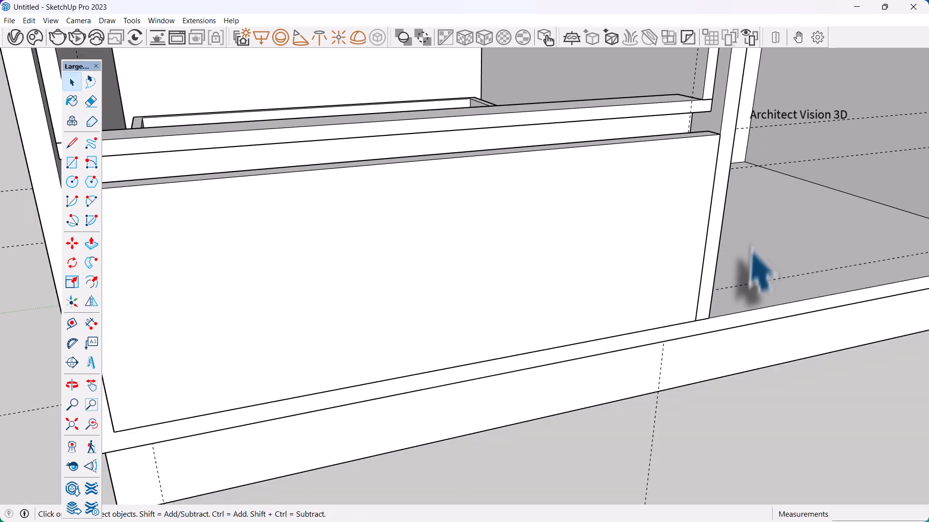
{"action": "middle_click_drag", "start_coordinate": [753, 269], "coordinate": [387, 265]}
{"action": "left_click", "coordinate": [386, 261]}
{"action": "right_click", "coordinate": [383, 243]}
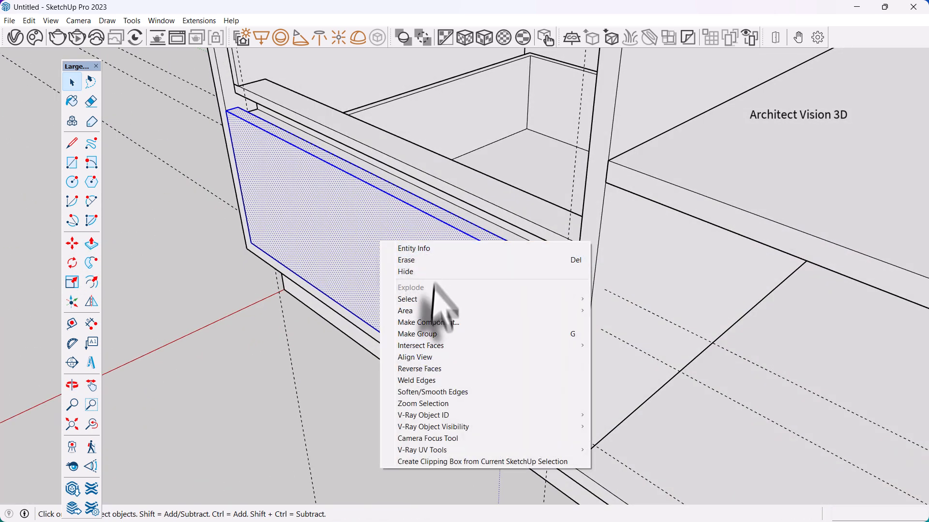
{"action": "left_click", "coordinate": [431, 335]}
{"action": "left_click", "coordinate": [257, 340]}
- Combine the lower drawer's front panel and its drawer box into a single object
{"action": "scroll", "coordinate": [258, 118], "scroll_direction": "up", "scroll_amount": 2}
{"action": "scroll", "coordinate": [264, 206], "scroll_direction": "down", "scroll_amount": 2}
{"action": "middle_click_drag", "start_coordinate": [271, 206], "coordinate": [301, 176]}
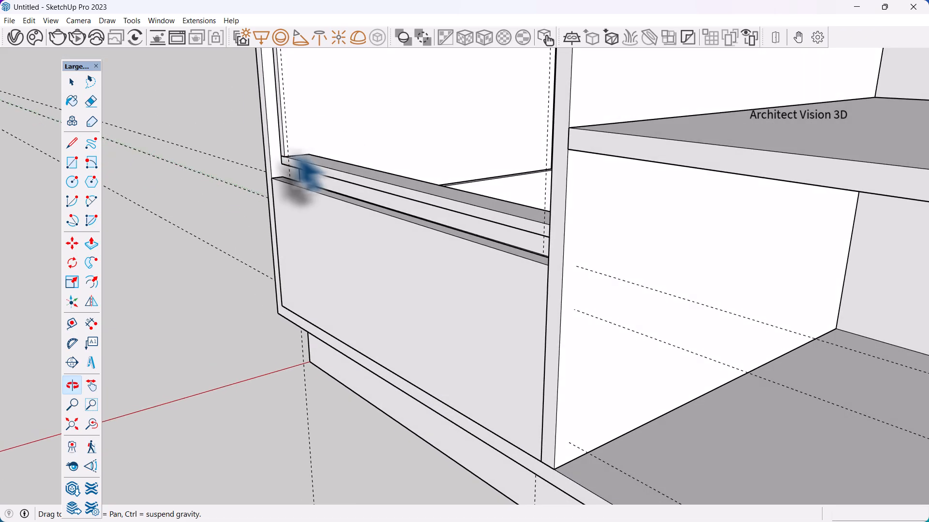
{"action": "scroll", "coordinate": [290, 207], "scroll_direction": "up", "scroll_amount": 3}
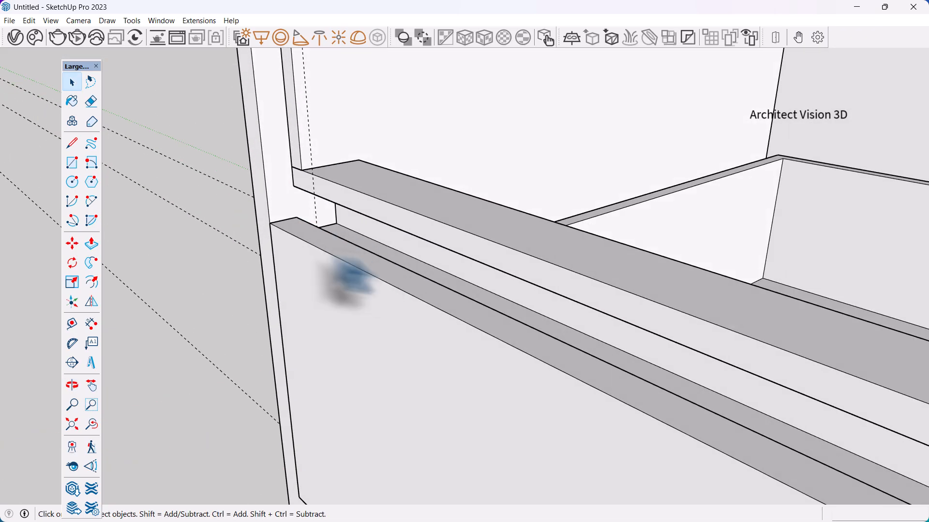
{"action": "middle_click_drag", "start_coordinate": [352, 218], "coordinate": [372, 225]}
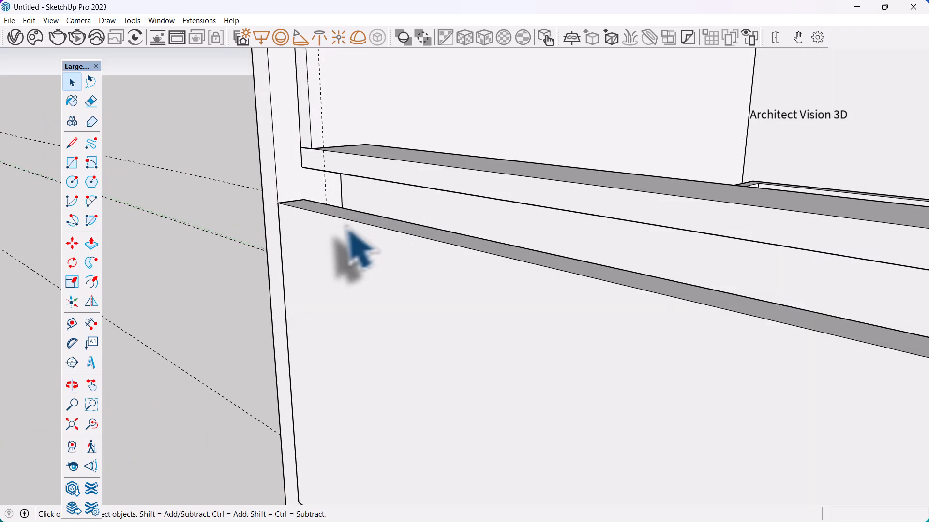
{"action": "scroll", "coordinate": [349, 233], "scroll_direction": "down", "scroll_amount": 3}
{"action": "middle_click_drag", "start_coordinate": [473, 259], "coordinate": [441, 290]}
{"action": "left_click", "coordinate": [472, 217]}
{"action": "scroll", "coordinate": [479, 193], "scroll_direction": "up", "scroll_amount": 3}
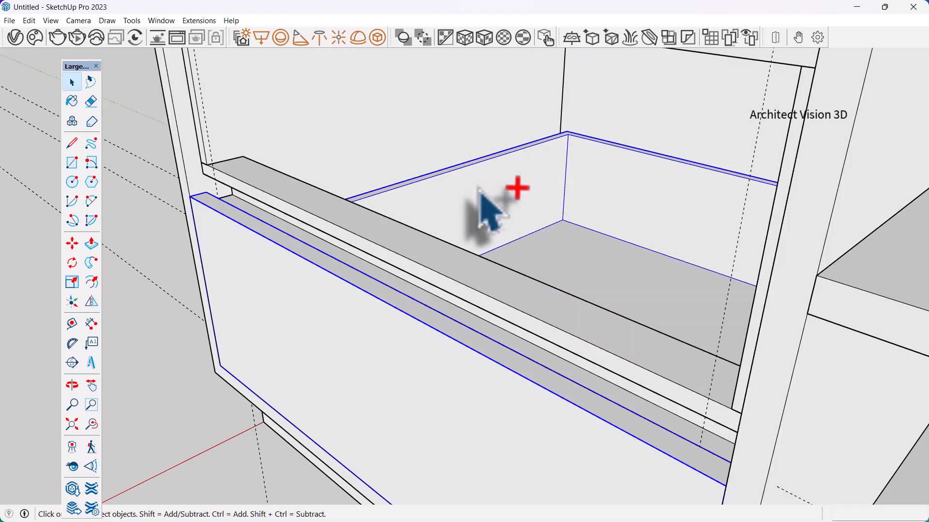
{"action": "right_click", "coordinate": [478, 188]}
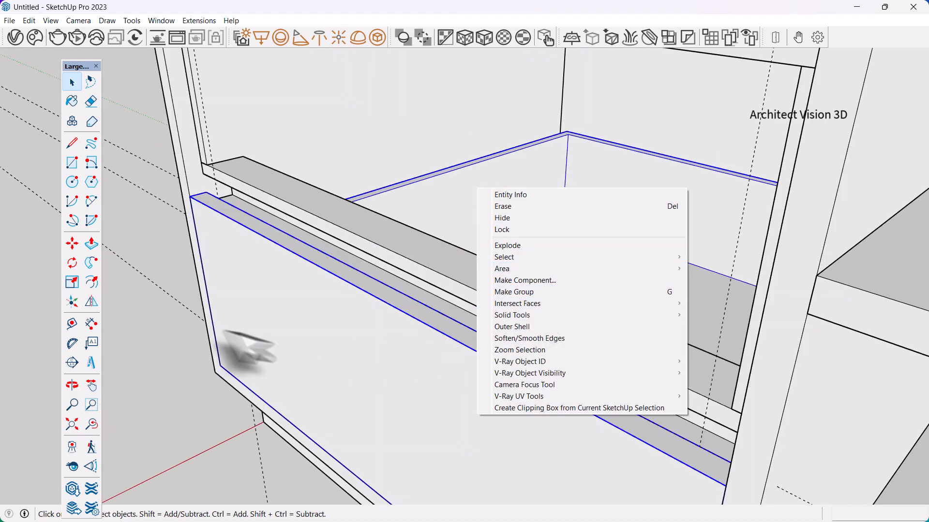
{"action": "left_click", "coordinate": [248, 349]}
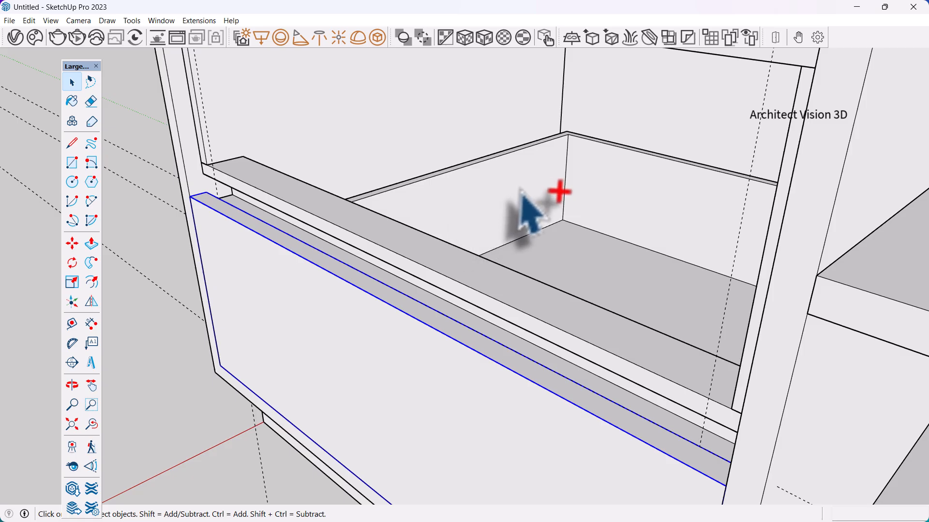
{"action": "right_click", "coordinate": [491, 203]}
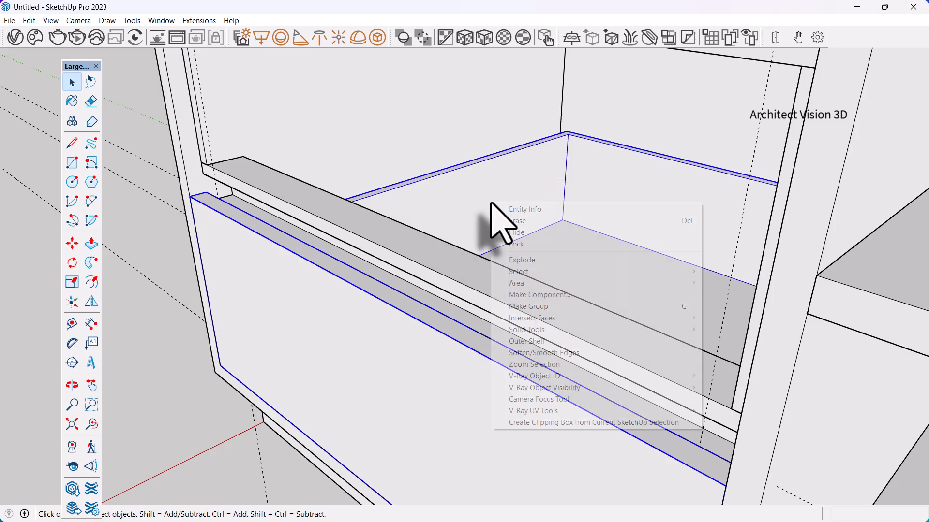
{"action": "left_click", "coordinate": [537, 297]}
- Copy the complete lower drawer straight up into the space between the C-shaped and L-shaped channels
{"action": "middle_click_drag", "start_coordinate": [480, 286], "coordinate": [404, 273]}
{"action": "scroll", "coordinate": [322, 280], "scroll_direction": "up", "scroll_amount": 8}
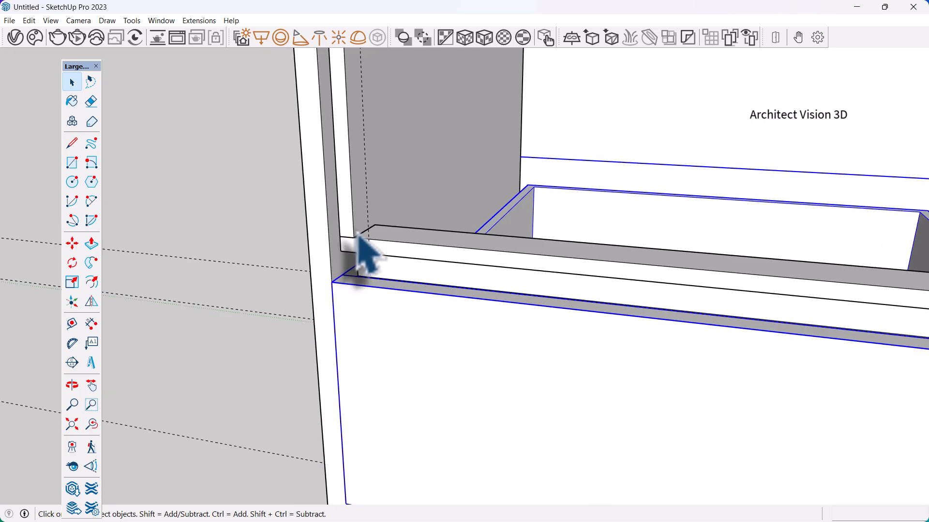
{"action": "middle_click_drag", "start_coordinate": [363, 248], "coordinate": [333, 251]}
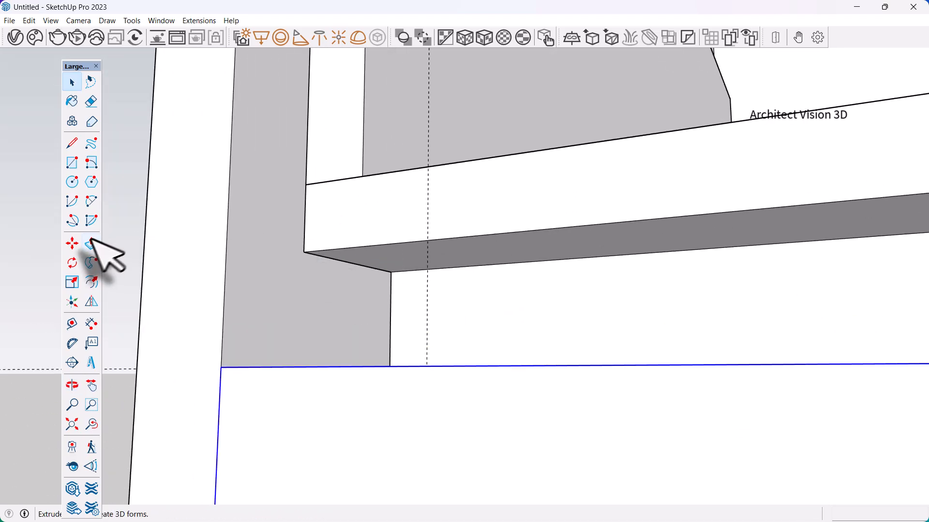
{"action": "scroll", "coordinate": [314, 296], "scroll_direction": "up", "scroll_amount": 3}
{"action": "key", "text": "t"}
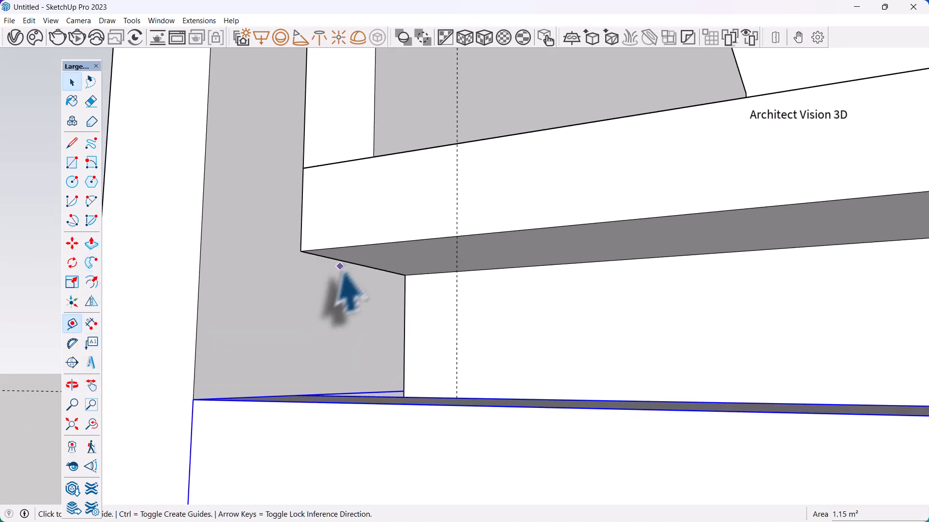
{"action": "key", "text": "space"}
{"action": "scroll", "coordinate": [363, 194], "scroll_direction": "down", "scroll_amount": 5}
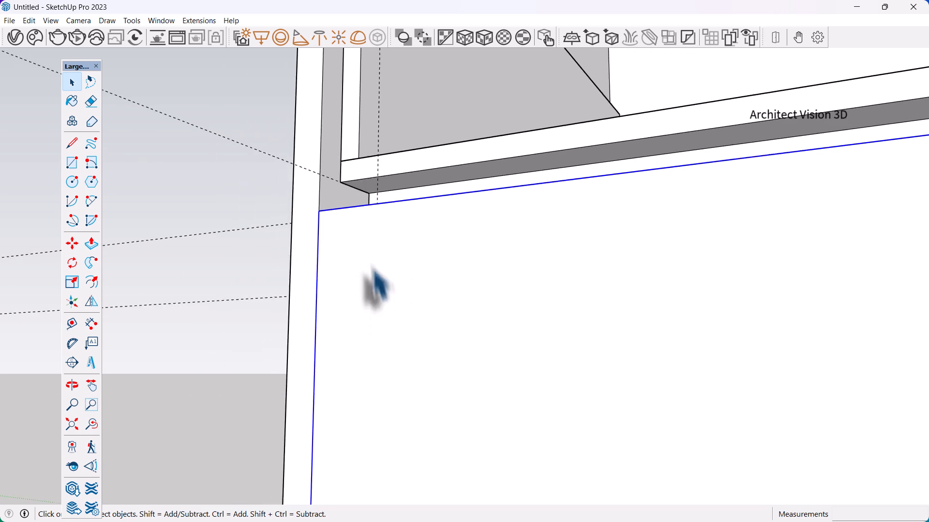
{"action": "key", "text": "m"}
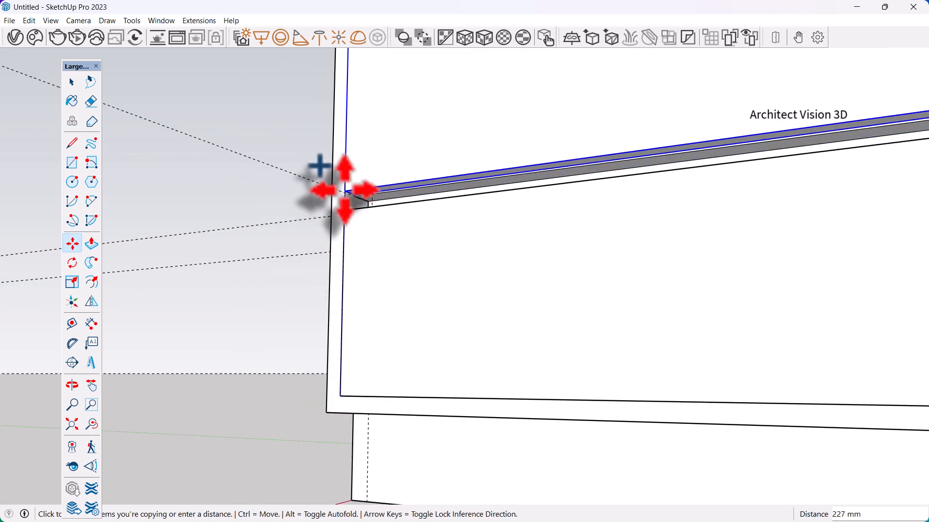
{"action": "middle_click_drag", "start_coordinate": [334, 187], "coordinate": [291, 383]}
{"action": "key", "text": "space"}
{"action": "left_click", "coordinate": [290, 383]}
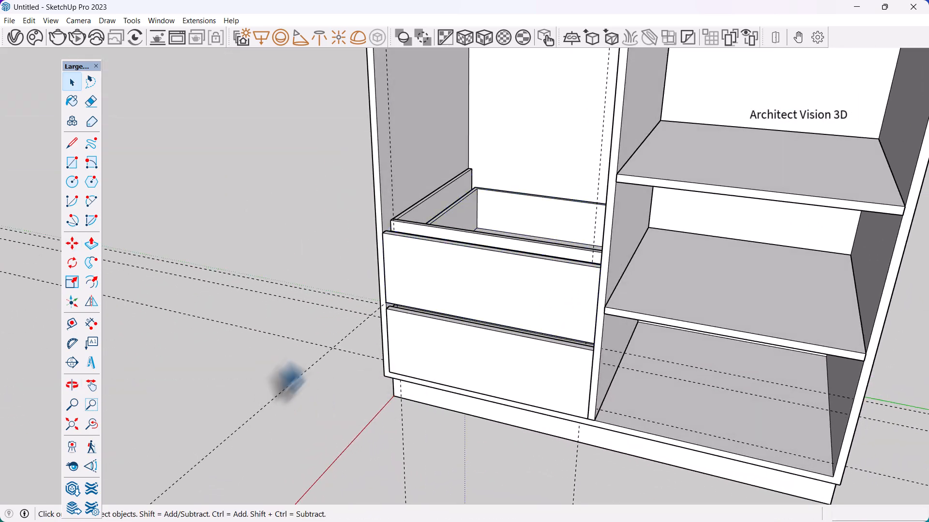
- Draw a rectangle covering the drawer unit from its rear-left top corner to the front-right corner of the L-shaped channel
{"action": "scroll", "coordinate": [481, 207], "scroll_direction": "up", "scroll_amount": 3}
{"action": "middle_click_drag", "start_coordinate": [481, 207], "coordinate": [403, 220]}
{"action": "scroll", "coordinate": [402, 218], "scroll_direction": "up", "scroll_amount": 3}
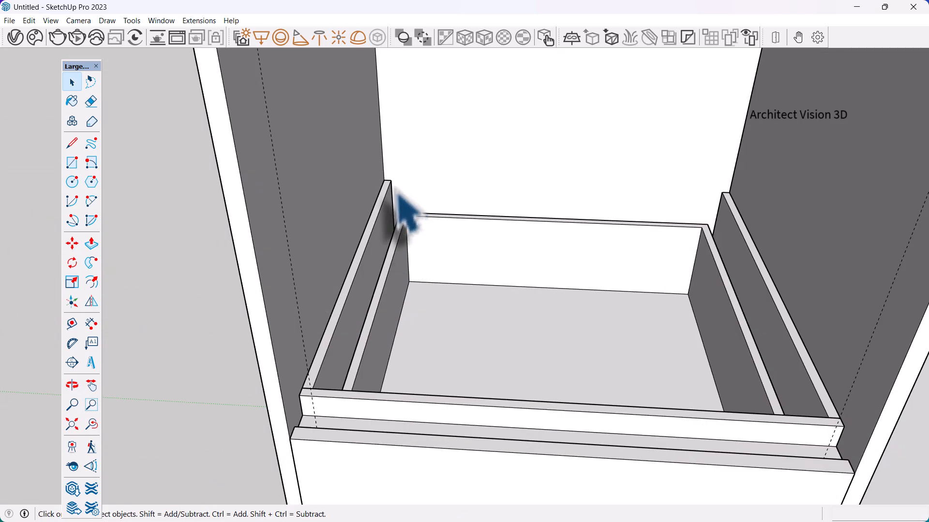
{"action": "left_click", "coordinate": [73, 163]}
{"action": "left_click", "coordinate": [384, 179]}
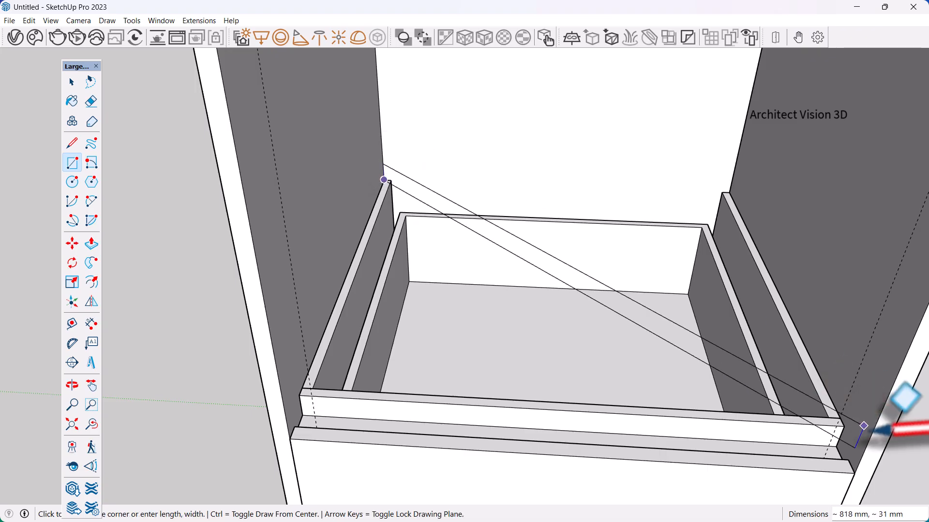
{"action": "left_click", "coordinate": [845, 426]}
{"action": "key", "text": "space"}
{"action": "left_click", "coordinate": [749, 382]}
- Extrude the drawer unit's top rectangle upward by 18 mm
{"action": "scroll", "coordinate": [766, 338], "scroll_direction": "up", "scroll_amount": 3}
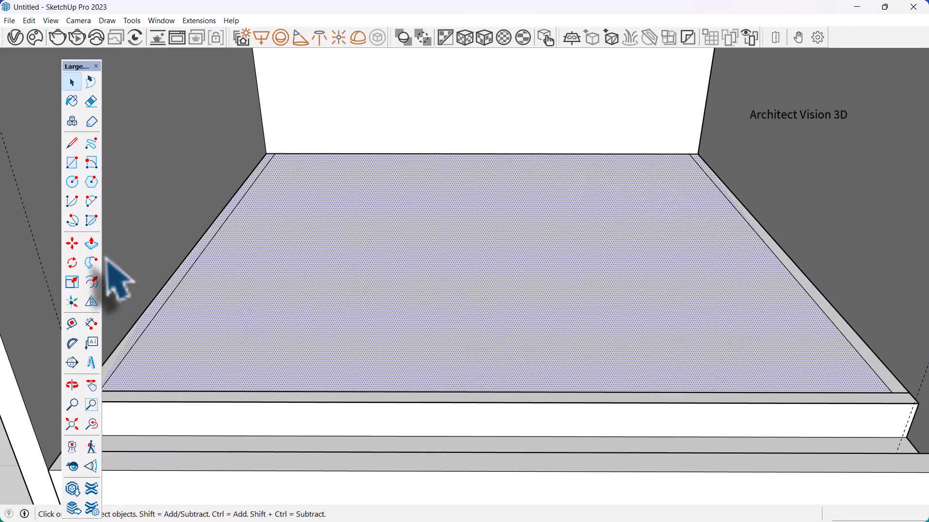
{"action": "left_click", "coordinate": [91, 245]}
{"action": "double_click", "coordinate": [433, 333]}
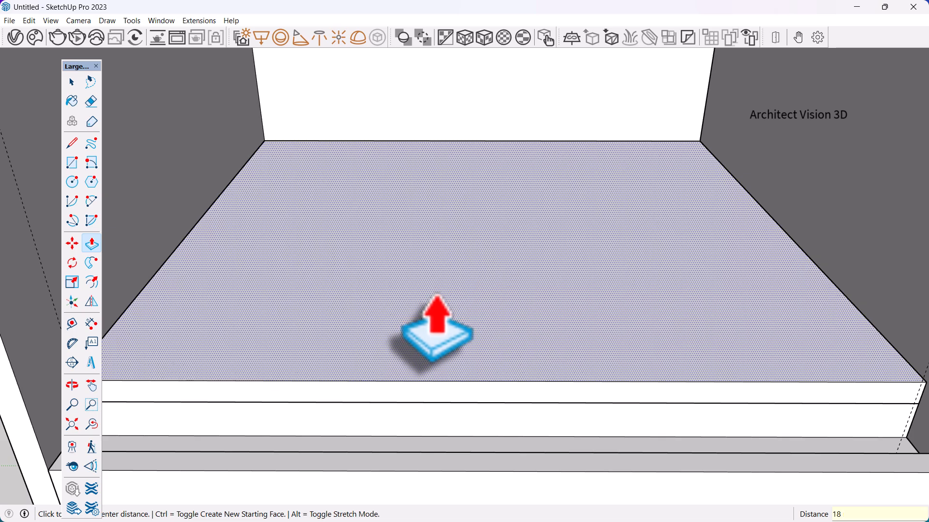
{"action": "key", "text": "space"}
- Extend the top panel's front edge forward until it is flush with the drawer fronts
{"action": "scroll", "coordinate": [410, 188], "scroll_direction": "down", "scroll_amount": 5}
{"action": "middle_click_drag", "start_coordinate": [411, 189], "coordinate": [665, 302]}
{"action": "scroll", "coordinate": [602, 271], "scroll_direction": "up", "scroll_amount": 3}
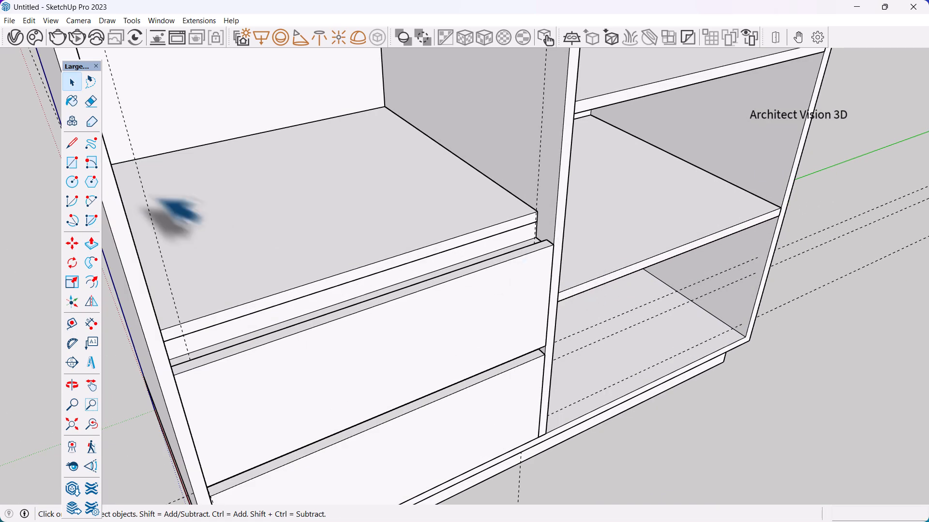
{"action": "left_click", "coordinate": [92, 245]}
{"action": "scroll", "coordinate": [484, 248], "scroll_direction": "up", "scroll_amount": 3}
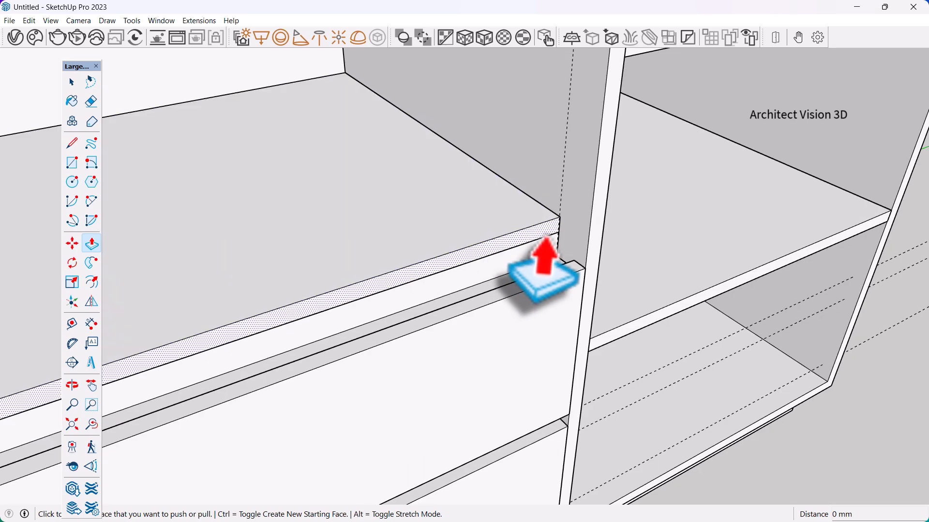
{"action": "left_click", "coordinate": [541, 251]}
{"action": "left_click", "coordinate": [515, 294]}
{"action": "key", "text": "space"}
- Select the whole top panel above the drawers and make it a group
{"action": "scroll", "coordinate": [639, 300], "scroll_direction": "down", "scroll_amount": 3}
{"action": "middle_click_drag", "start_coordinate": [539, 259], "coordinate": [384, 209]}
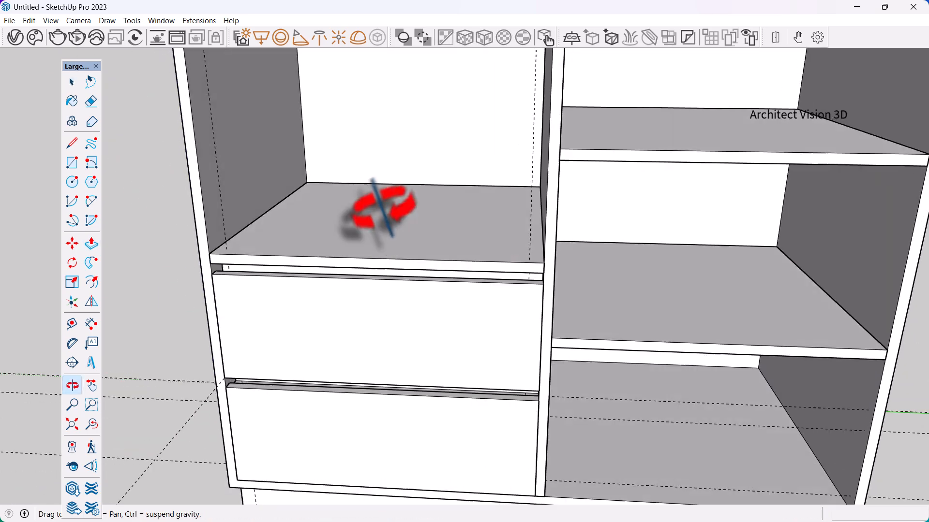
{"action": "triple_click", "coordinate": [390, 209]}
{"action": "right_click", "coordinate": [390, 208]}
- Delete all construction guides from the model
{"action": "middle_click_drag", "start_coordinate": [477, 311], "coordinate": [525, 213]}
{"action": "scroll", "coordinate": [549, 256], "scroll_direction": "down", "scroll_amount": 3}
{"action": "middle_click_drag", "start_coordinate": [537, 276], "coordinate": [425, 368]}
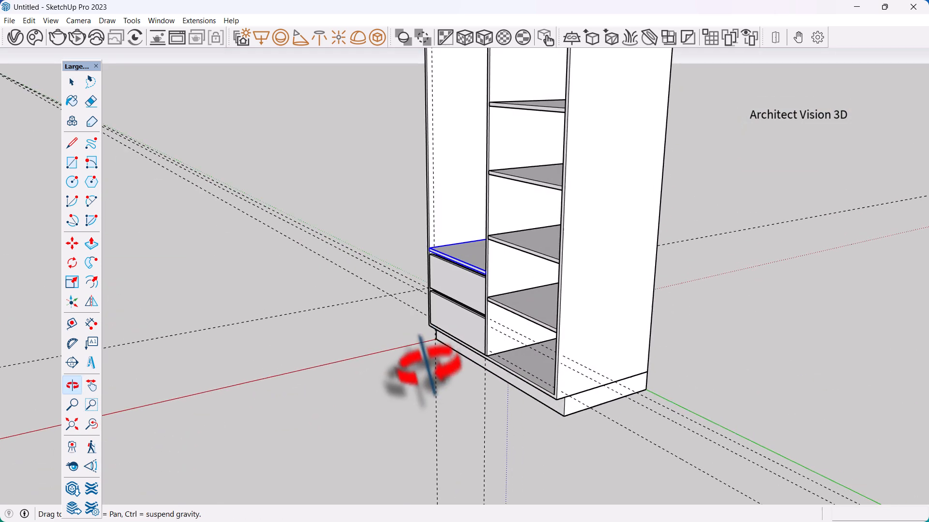
{"action": "scroll", "coordinate": [415, 358], "scroll_direction": "down", "scroll_amount": 2}
{"action": "middle_click_drag", "start_coordinate": [363, 338], "coordinate": [505, 295]}
{"action": "mouse_move", "coordinate": [455, 314]}
{"action": "middle_mouse_down"}
{"action": "mouse_move", "coordinate": [464, 286]}
{"action": "mouse_move", "coordinate": [464, 322]}
{"action": "middle_mouse_up"}
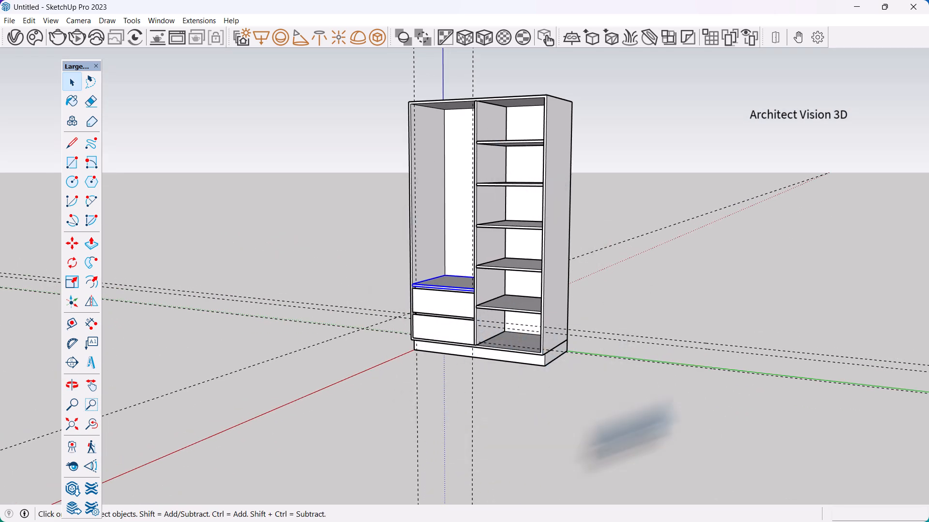
{"action": "scroll", "coordinate": [396, 450], "scroll_direction": "down", "scroll_amount": 2}
{"action": "middle_click_drag", "start_coordinate": [396, 450], "coordinate": [580, 425]}
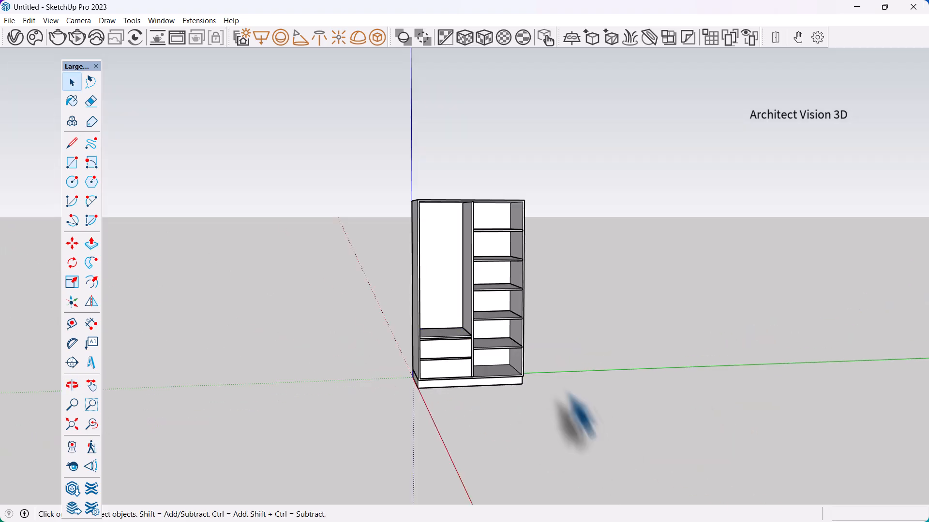
- Place a horizontal guide on the left side panel's inner face, 100 mm below the wardrobe's top panel
{"action": "scroll", "coordinate": [425, 369], "scroll_direction": "up", "scroll_amount": 3}
{"action": "scroll", "coordinate": [360, 459], "scroll_direction": "up", "scroll_amount": 3}
{"action": "middle_click_drag", "start_coordinate": [373, 479], "coordinate": [497, 364]}
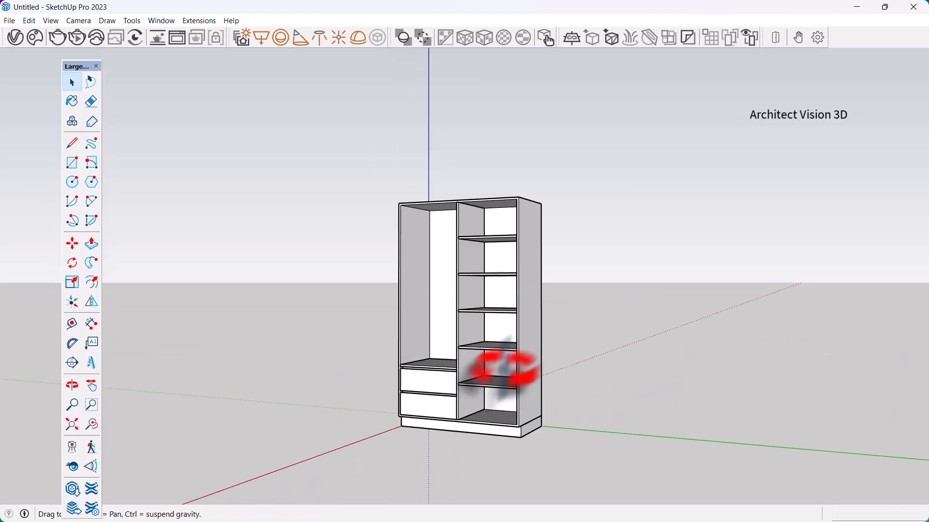
{"action": "scroll", "coordinate": [491, 183], "scroll_direction": "up", "scroll_amount": 5}
{"action": "key", "text": "t"}
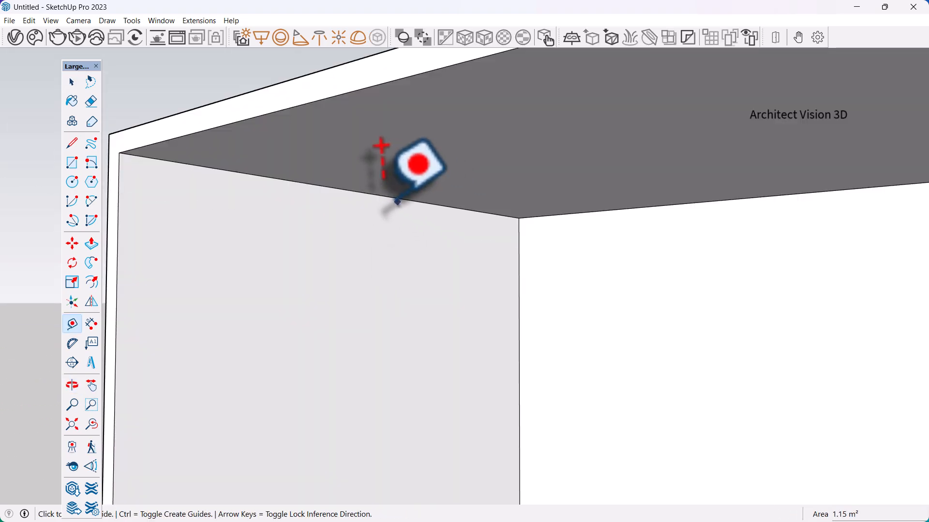
{"action": "left_click", "coordinate": [374, 194]}
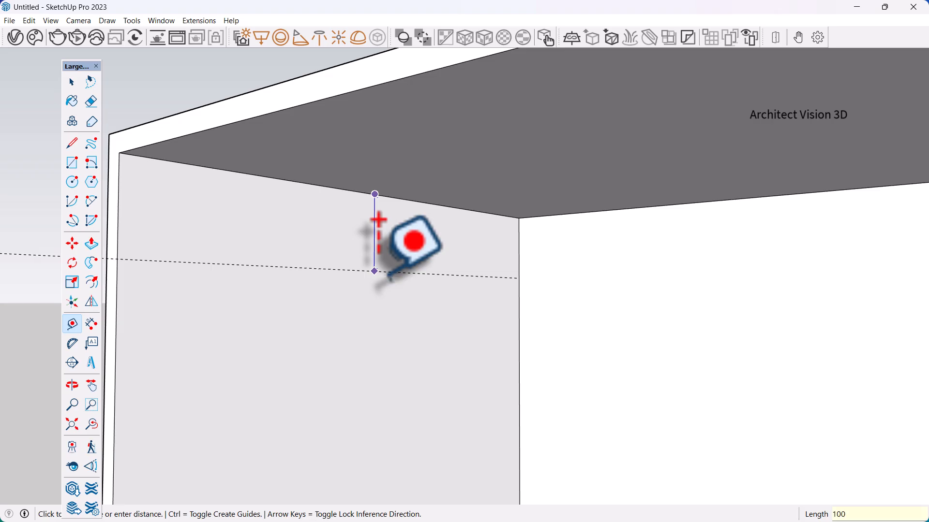
{"action": "scroll", "coordinate": [535, 261], "scroll_direction": "down", "scroll_amount": 4}
- Place a vertical guide through the midpoint of the left side panel's depth, about 294 mm from its back edge
{"action": "left_click", "coordinate": [526, 347]}
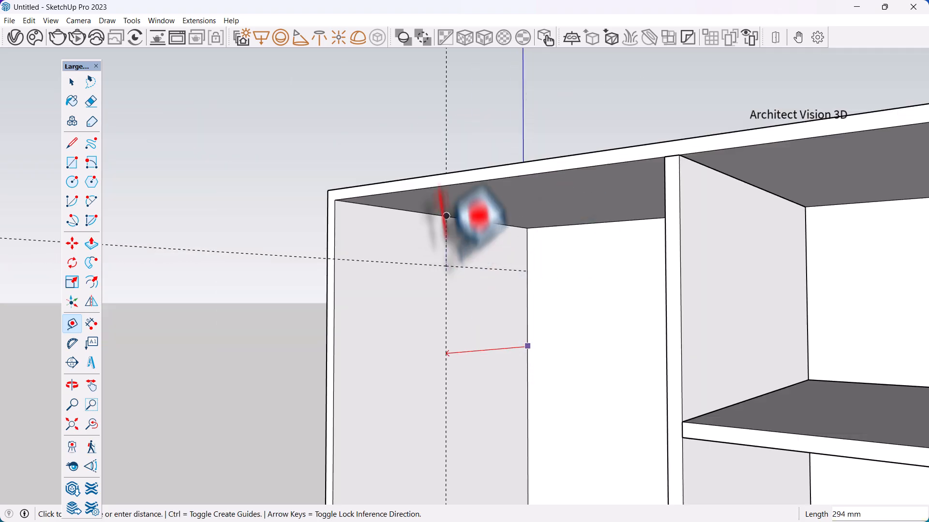
{"action": "key", "text": "Escape"}
{"action": "middle_click_drag", "start_coordinate": [446, 242], "coordinate": [416, 244]}
{"action": "left_click", "coordinate": [575, 321]}
{"action": "left_click", "coordinate": [475, 220]}
{"action": "key", "text": "space"}
- Draw the hanging rod's circle on the left side panel, centred on the intersection of the two guides
{"action": "scroll", "coordinate": [483, 247], "scroll_direction": "down", "scroll_amount": 3}
{"action": "middle_click_drag", "start_coordinate": [487, 261], "coordinate": [271, 263]}
{"action": "scroll", "coordinate": [493, 224], "scroll_direction": "up", "scroll_amount": 6}
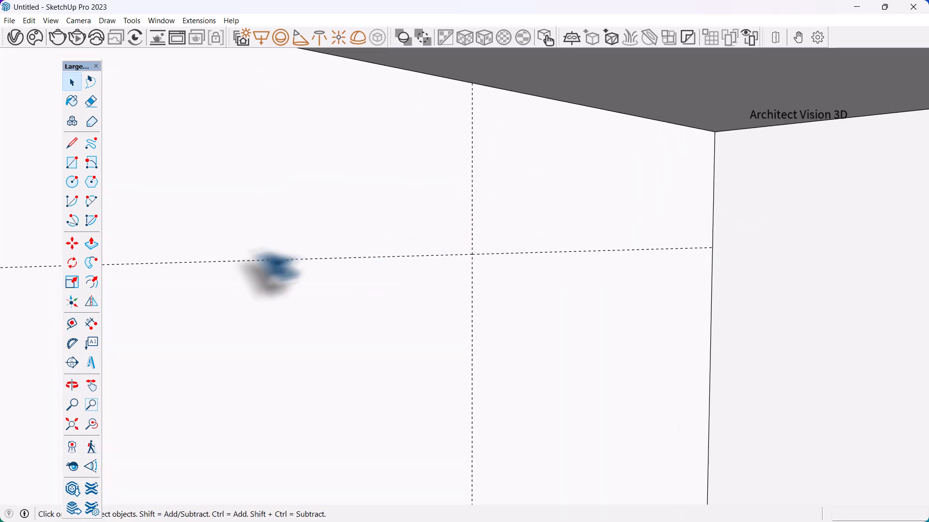
{"action": "left_click", "coordinate": [76, 179]}
{"action": "scroll", "coordinate": [525, 295], "scroll_direction": "up", "scroll_amount": 2}
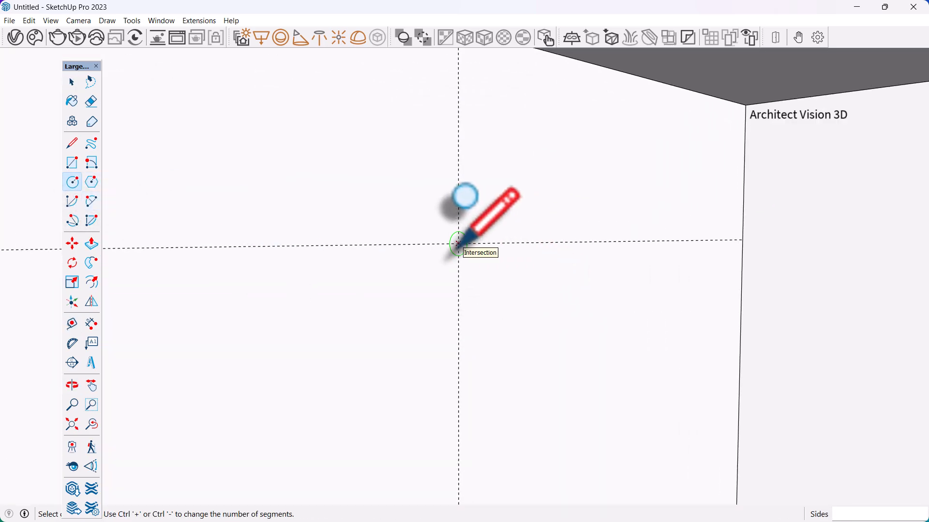
{"action": "left_click", "coordinate": [458, 245]}
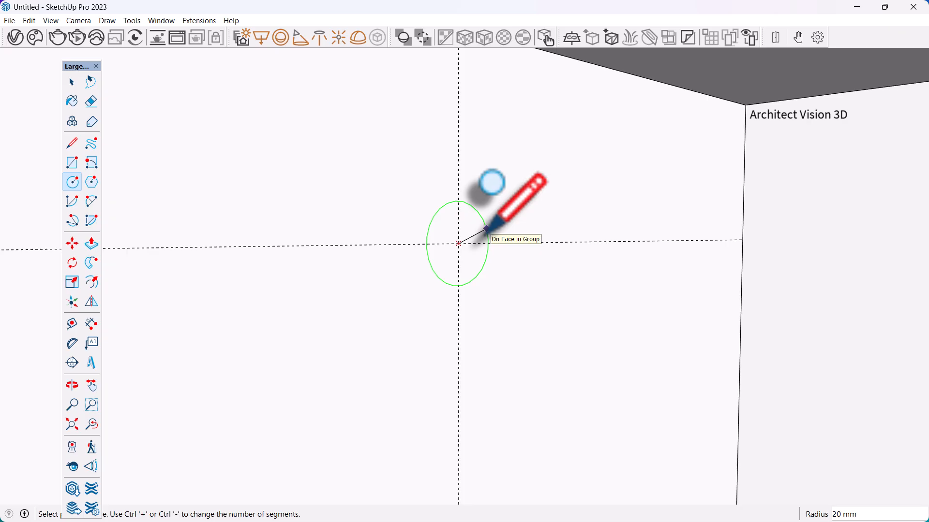
{"action": "key", "text": "space"}
{"action": "scroll", "coordinate": [473, 224], "scroll_direction": "up", "scroll_amount": 5}
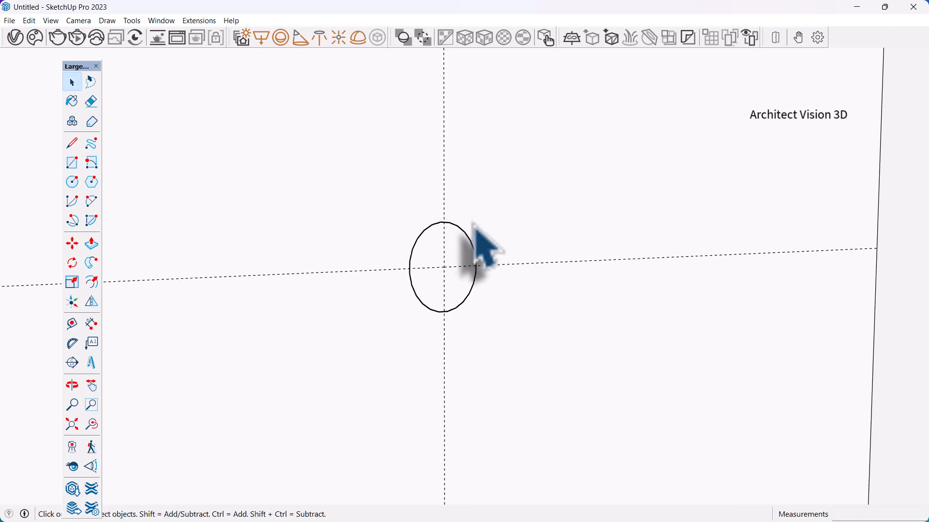
{"action": "middle_click_drag", "start_coordinate": [479, 245], "coordinate": [331, 249]}
{"action": "scroll", "coordinate": [400, 211], "scroll_direction": "up", "scroll_amount": 4}
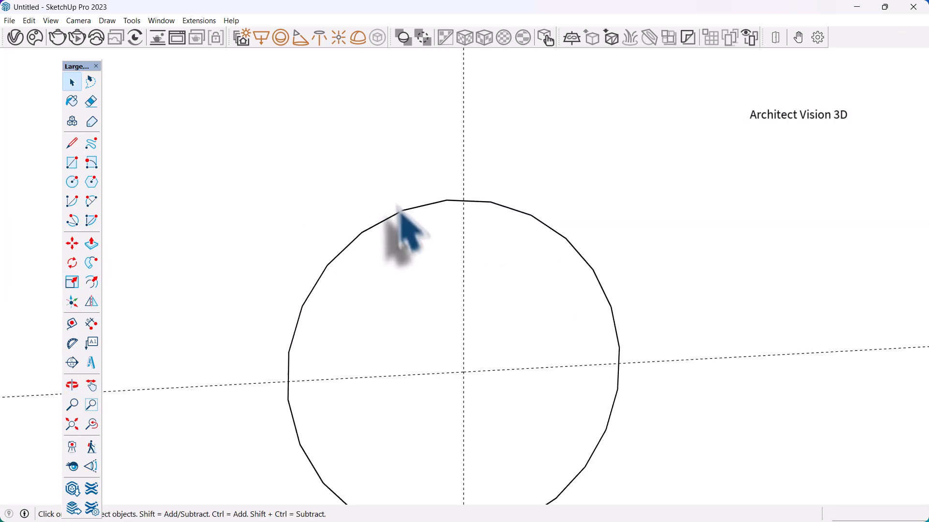
- Set the hanging rod circle's segment count to 50 for a smoother outline
{"action": "right_click", "coordinate": [430, 207]}
{"action": "right_click", "coordinate": [459, 201]}
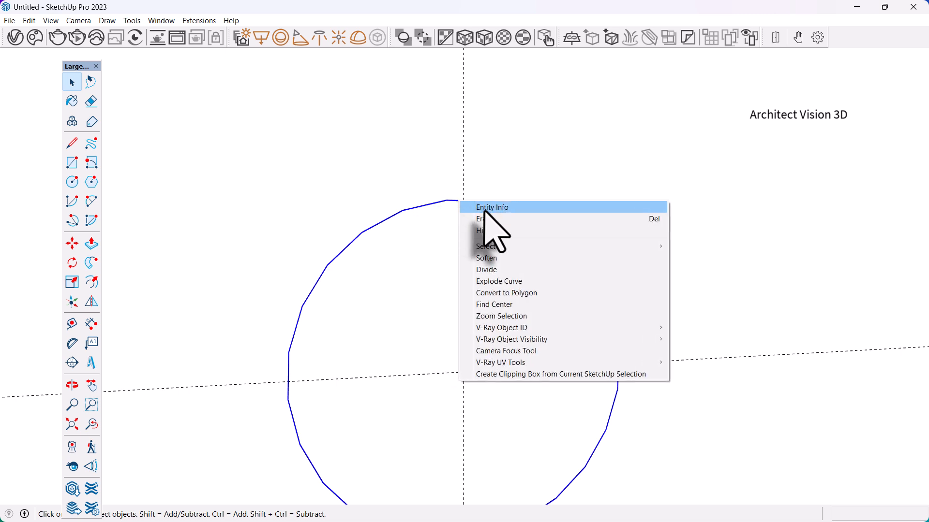
{"action": "left_click", "coordinate": [489, 208]}
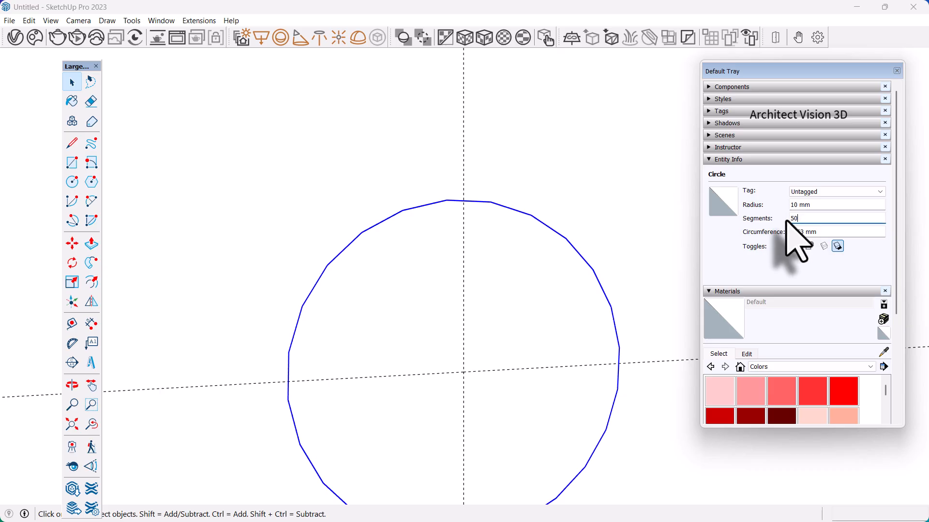
{"action": "left_click", "coordinate": [897, 70]}
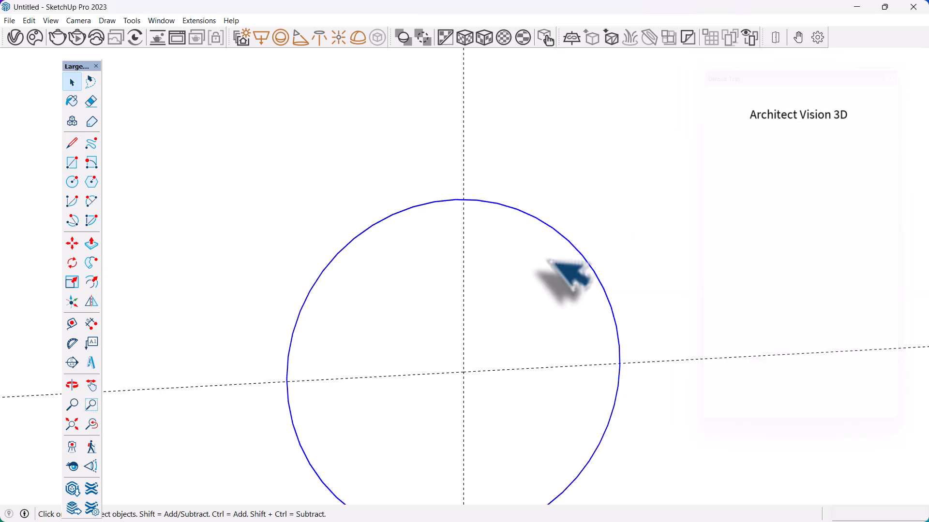
- Offset the rod circle outward by 5 mm to form a surrounding ring
{"action": "middle_click_drag", "start_coordinate": [560, 275], "coordinate": [591, 303]}
{"action": "left_click", "coordinate": [501, 226]}
{"action": "middle_click_drag", "start_coordinate": [500, 226], "coordinate": [468, 224]}
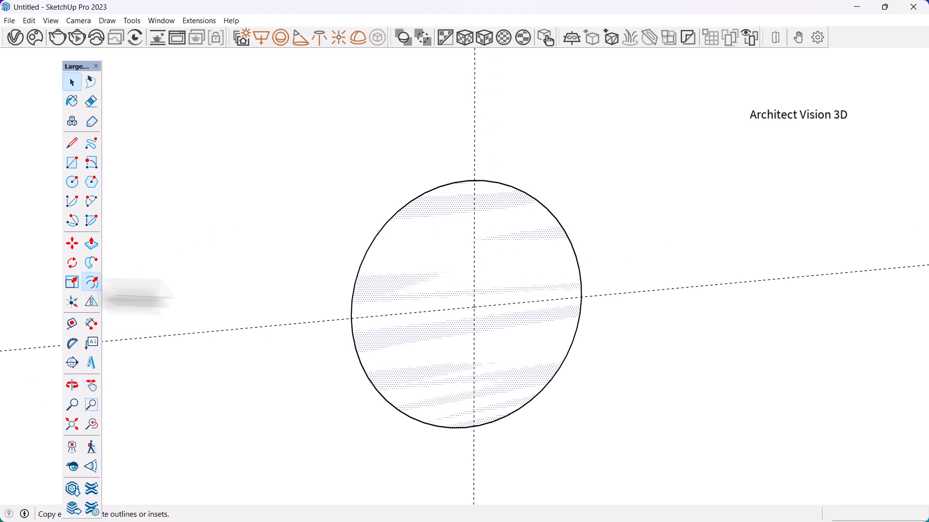
{"action": "left_click", "coordinate": [92, 282]}
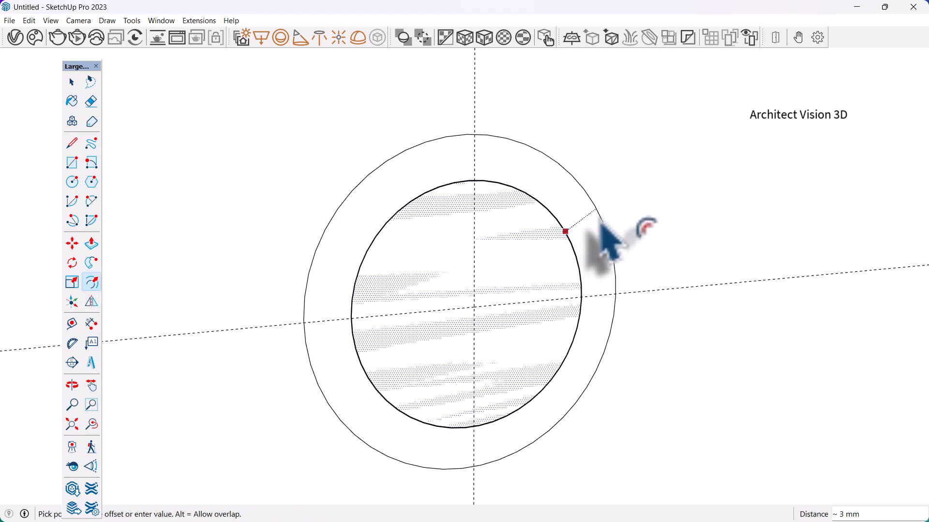
{"action": "type", "text": "5"}
{"action": "key", "text": "Return"}
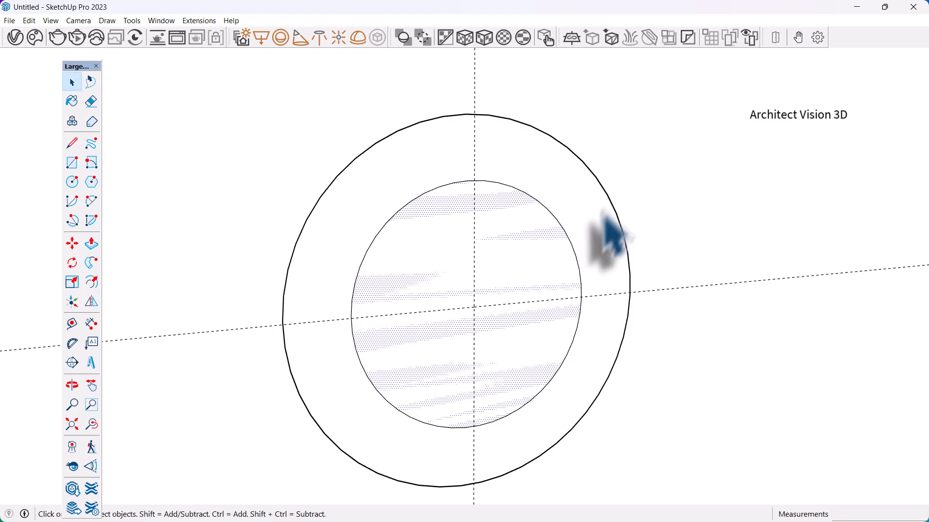
{"action": "scroll", "coordinate": [564, 215], "scroll_direction": "down", "scroll_amount": 4}
{"action": "middle_click_drag", "start_coordinate": [564, 222], "coordinate": [558, 196]}
{"action": "scroll", "coordinate": [558, 196], "scroll_direction": "up", "scroll_amount": 2}
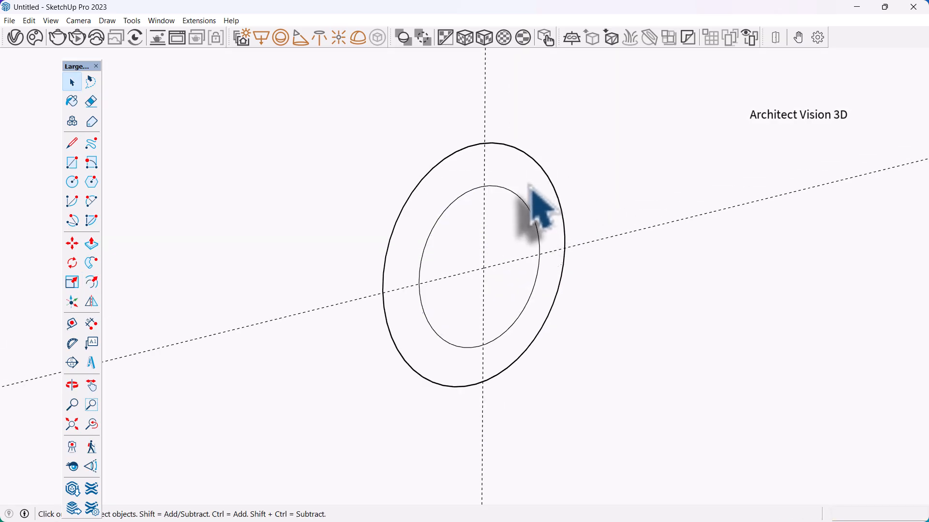
{"action": "middle_click_drag", "start_coordinate": [541, 203], "coordinate": [536, 213]}
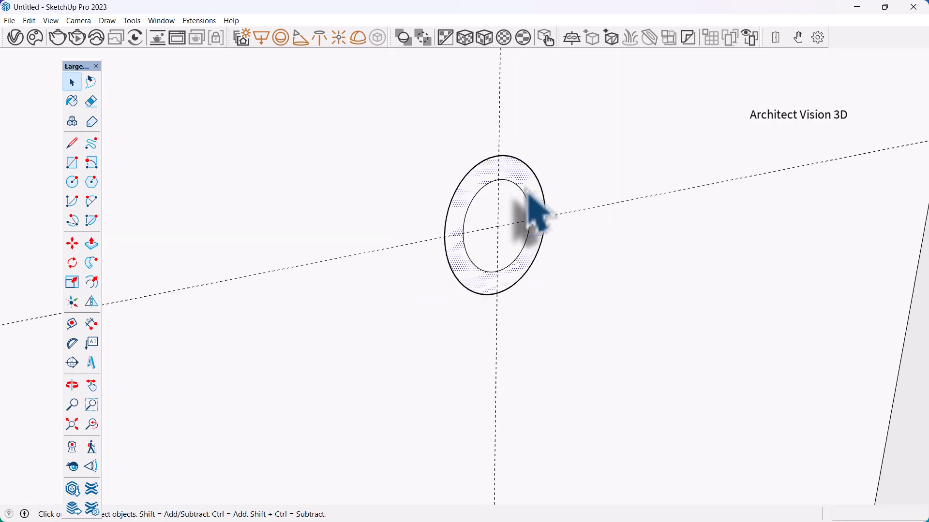
{"action": "scroll", "coordinate": [493, 170], "scroll_direction": "down", "scroll_amount": 3}
{"action": "middle_click_drag", "start_coordinate": [492, 170], "coordinate": [512, 176]}
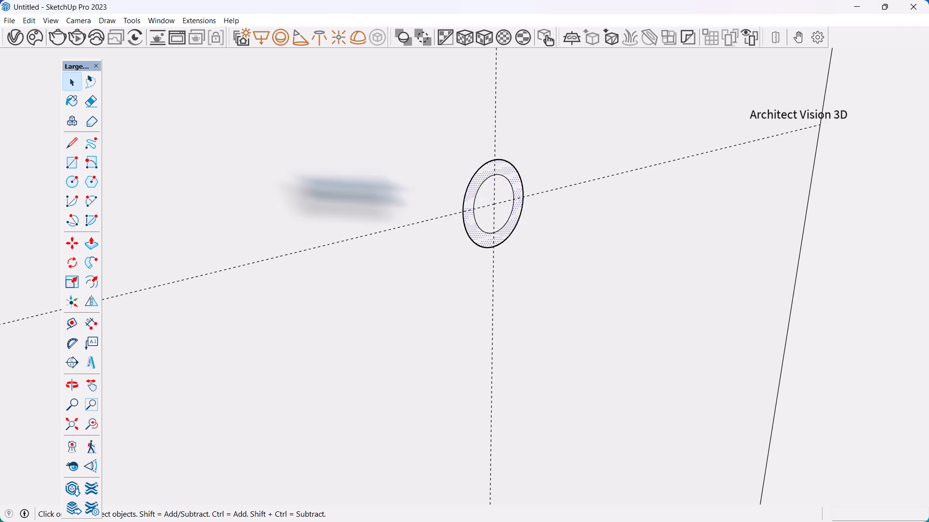
{"action": "left_click", "coordinate": [72, 243]}
{"action": "left_click", "coordinate": [495, 160]}
{"action": "key", "text": "space"}
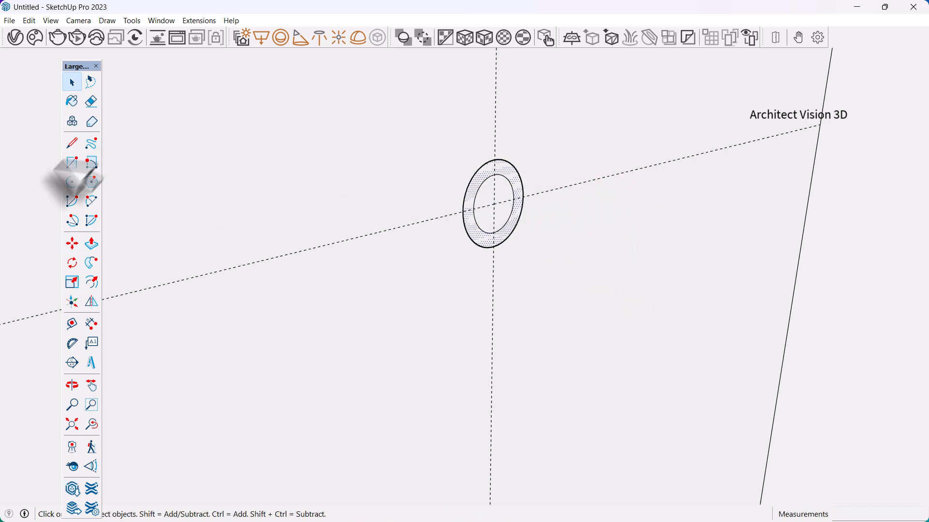
- Copy the two concentric rod circles from the left side panel onto the divider's facing side
{"action": "left_click", "coordinate": [76, 248]}
{"action": "key", "text": "ctrl"}
{"action": "left_click", "coordinate": [499, 159]}
{"action": "scroll", "coordinate": [638, 208], "scroll_direction": "down", "scroll_amount": 8}
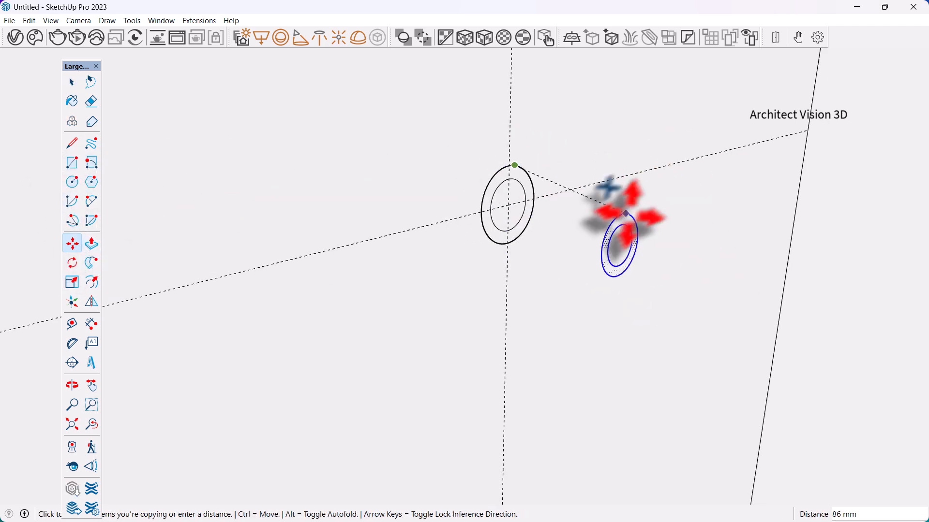
{"action": "scroll", "coordinate": [655, 201], "scroll_direction": "down", "scroll_amount": 5}
{"action": "middle_click_drag", "start_coordinate": [657, 201], "coordinate": [919, 237]}
{"action": "scroll", "coordinate": [612, 194], "scroll_direction": "up", "scroll_amount": 7}
{"action": "key", "text": "space"}
{"action": "scroll", "coordinate": [910, 204], "scroll_direction": "up", "scroll_amount": 8}
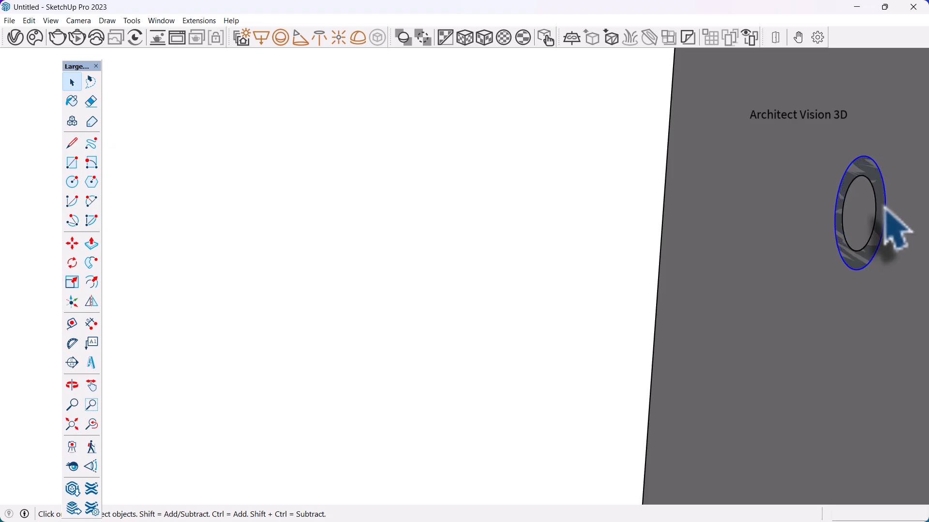
- Extrude the ring face on the divider about 6 mm into the hanging compartment
{"action": "scroll", "coordinate": [885, 208], "scroll_direction": "up", "scroll_amount": 3}
{"action": "key", "text": "p"}
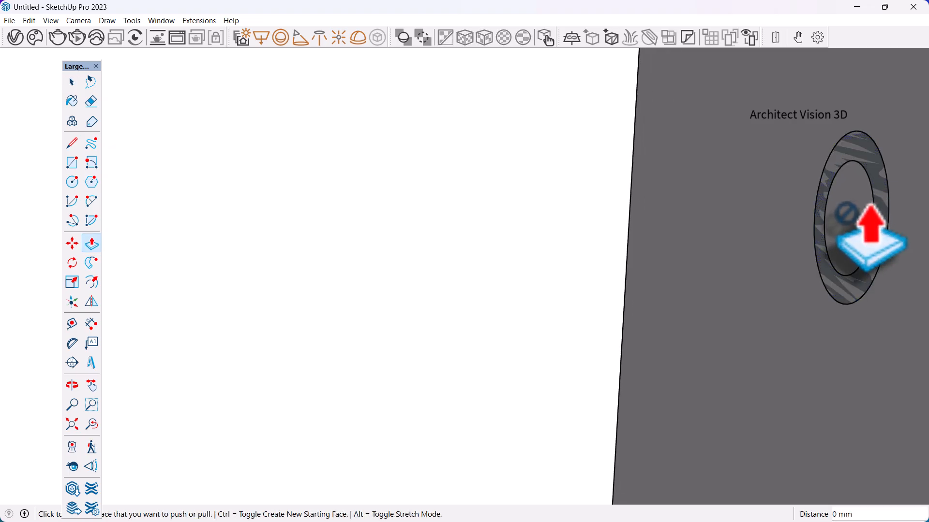
{"action": "left_click", "coordinate": [889, 224]}
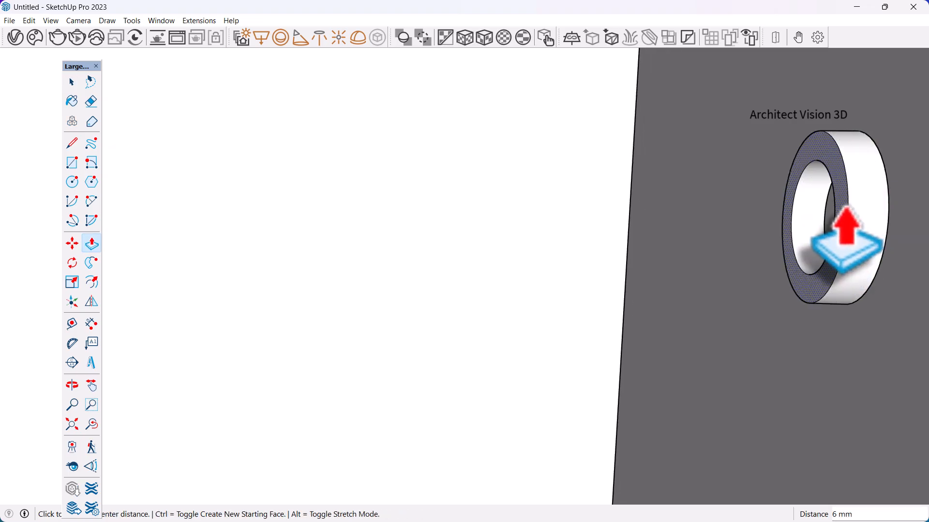
{"action": "left_click", "coordinate": [847, 227]}
{"action": "key", "text": "space"}
{"action": "scroll", "coordinate": [841, 286], "scroll_direction": "down", "scroll_amount": 5}
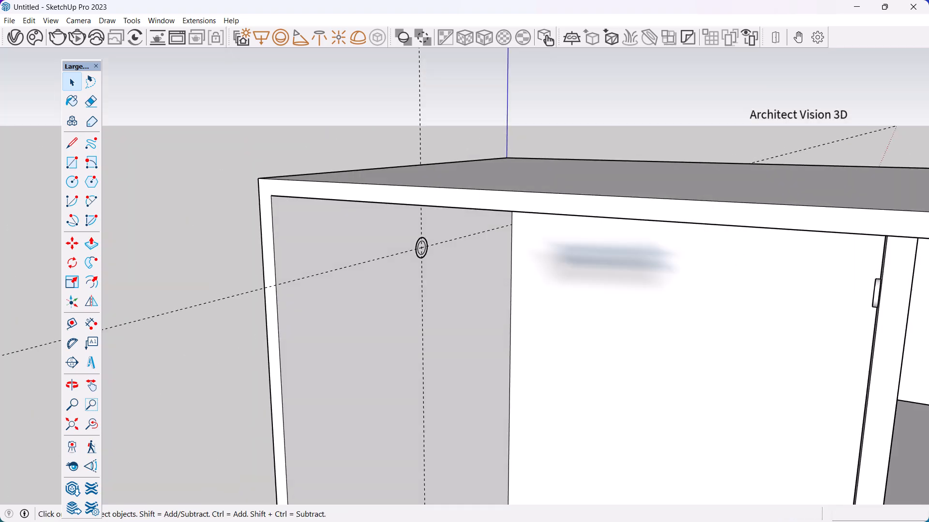
- Extrude the ring face on the left side panel into the hanging compartment as a thin rod flange
{"action": "scroll", "coordinate": [410, 244], "scroll_direction": "up", "scroll_amount": 5}
{"action": "scroll", "coordinate": [411, 244], "scroll_direction": "up", "scroll_amount": 2}
{"action": "key", "text": "p"}
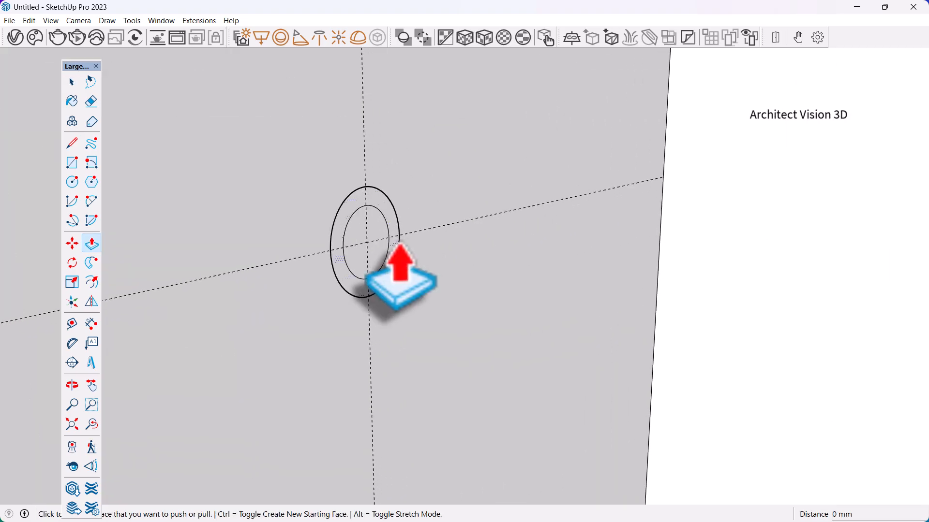
{"action": "left_click", "coordinate": [394, 263]}
{"action": "left_click", "coordinate": [390, 290]}
{"action": "key", "text": "space"}
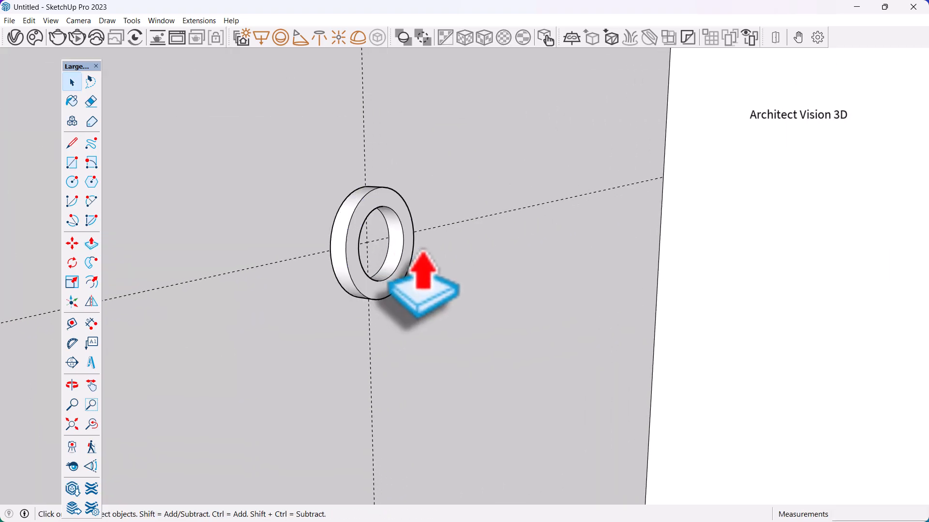
- Extrude the inner circle on the left side panel about 591 mm across to the divider's flange to form the rod
{"action": "key", "text": "p"}
{"action": "left_click", "coordinate": [379, 254]}
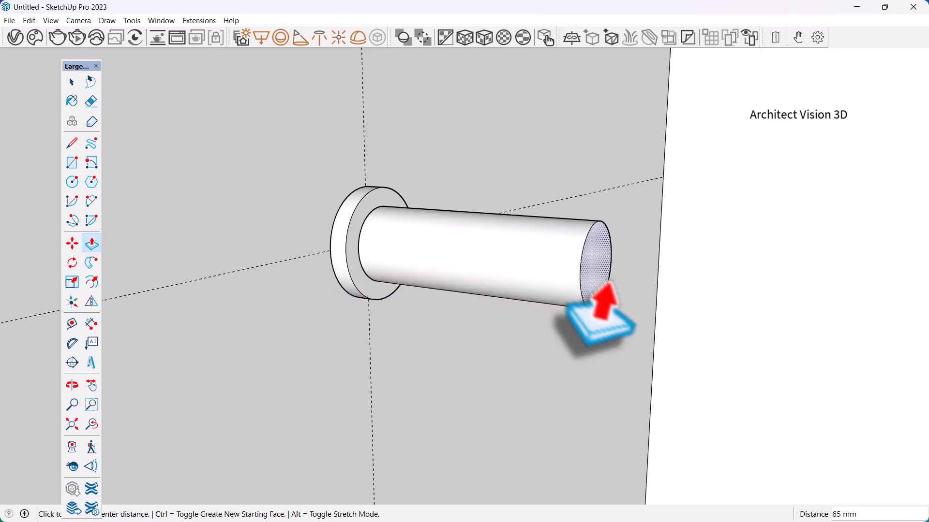
{"action": "scroll", "coordinate": [624, 291], "scroll_direction": "down", "scroll_amount": 7}
{"action": "middle_click_drag", "start_coordinate": [633, 296], "coordinate": [763, 296]}
{"action": "scroll", "coordinate": [704, 314], "scroll_direction": "up", "scroll_amount": 3}
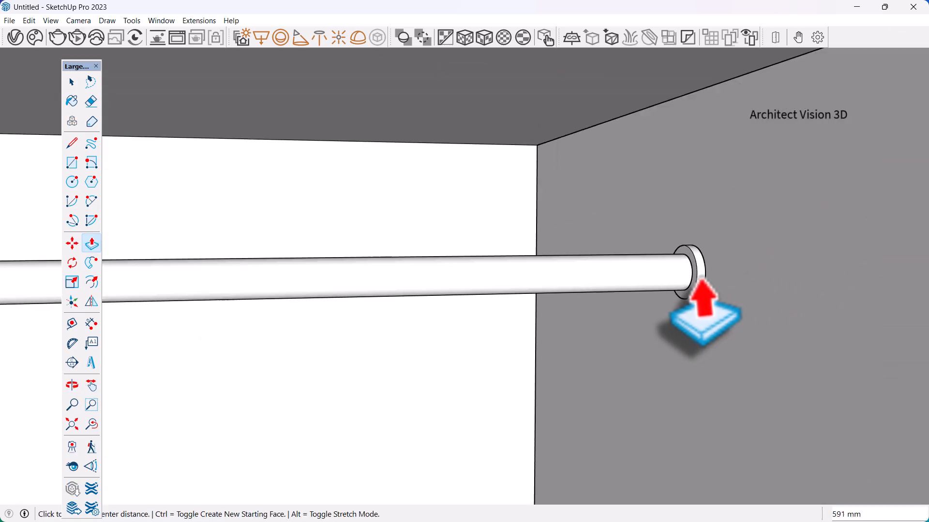
{"action": "left_click", "coordinate": [698, 280]}
{"action": "key", "text": "space"}
- Group the hanging rod geometry together with its end flange
{"action": "scroll", "coordinate": [711, 269], "scroll_direction": "down", "scroll_amount": 6}
{"action": "middle_click_drag", "start_coordinate": [718, 264], "coordinate": [497, 279]}
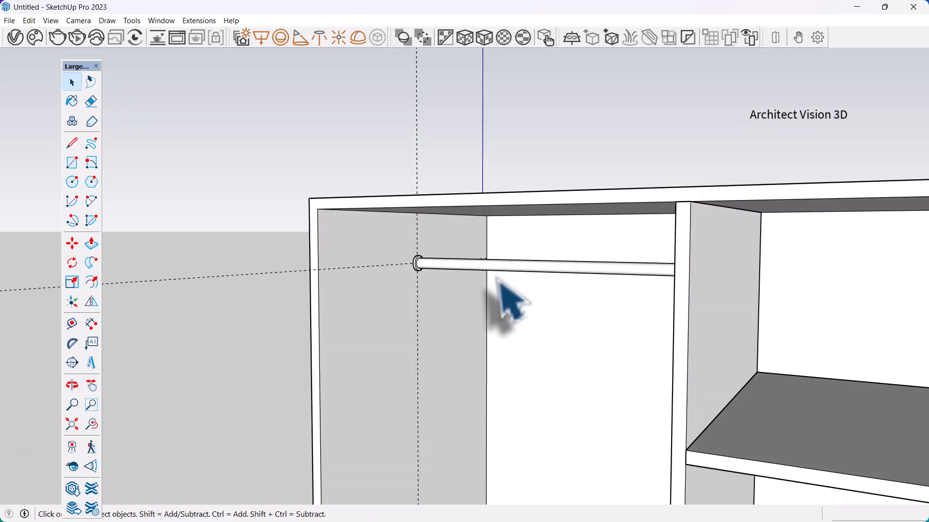
{"action": "right_click", "coordinate": [502, 276]}
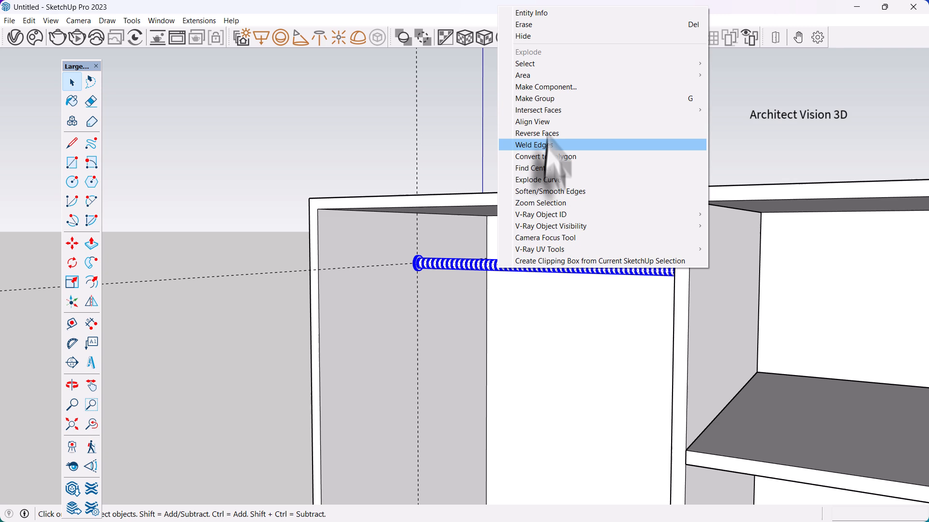
{"action": "left_click", "coordinate": [543, 104]}
- Examine the whole wardrobe with the hanging rod in place from the front
{"action": "scroll", "coordinate": [411, 274], "scroll_direction": "down", "scroll_amount": 2}
{"action": "scroll", "coordinate": [412, 274], "scroll_direction": "down", "scroll_amount": 5}
{"action": "middle_click_drag", "start_coordinate": [446, 218], "coordinate": [622, 329]}
{"action": "scroll", "coordinate": [576, 271], "scroll_direction": "up", "scroll_amount": 1}
{"action": "scroll", "coordinate": [595, 314], "scroll_direction": "down", "scroll_amount": 2}
{"action": "scroll", "coordinate": [495, 297], "scroll_direction": "up", "scroll_amount": 2}
{"action": "middle_click_drag", "start_coordinate": [495, 297], "coordinate": [571, 271]}
{"action": "scroll", "coordinate": [421, 187], "scroll_direction": "down", "scroll_amount": 1}
{"action": "scroll", "coordinate": [450, 369], "scroll_direction": "up", "scroll_amount": 2}
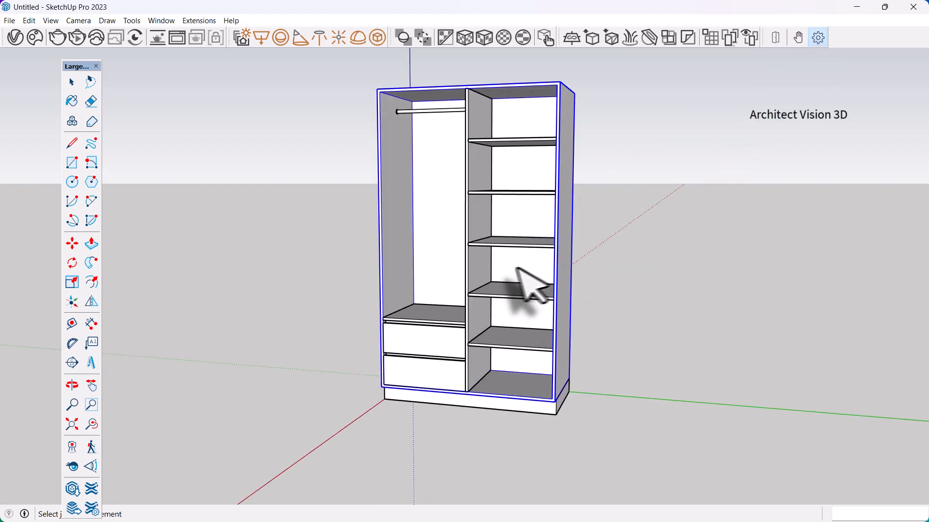
- Give the lower drawer a slider joint with its axis pointing forward out of the wardrobe, and set its current position as Open
{"action": "scroll", "coordinate": [513, 311], "scroll_direction": "down", "scroll_amount": 1}
{"action": "scroll", "coordinate": [466, 369], "scroll_direction": "up", "scroll_amount": 2}
{"action": "left_click", "coordinate": [459, 341]}
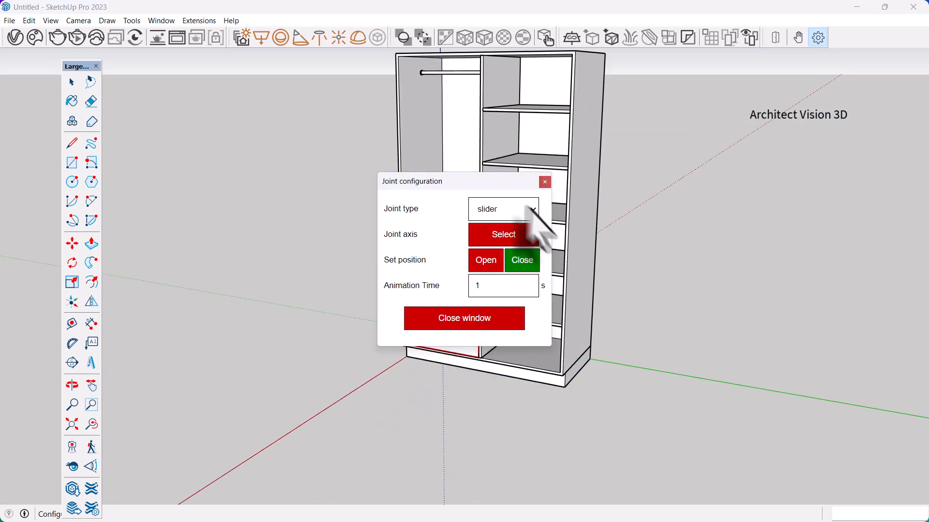
{"action": "left_click_drag", "start_coordinate": [507, 183], "coordinate": [689, 223]}
{"action": "left_click", "coordinate": [672, 281]}
{"action": "scroll", "coordinate": [440, 289], "scroll_direction": "up", "scroll_amount": 2}
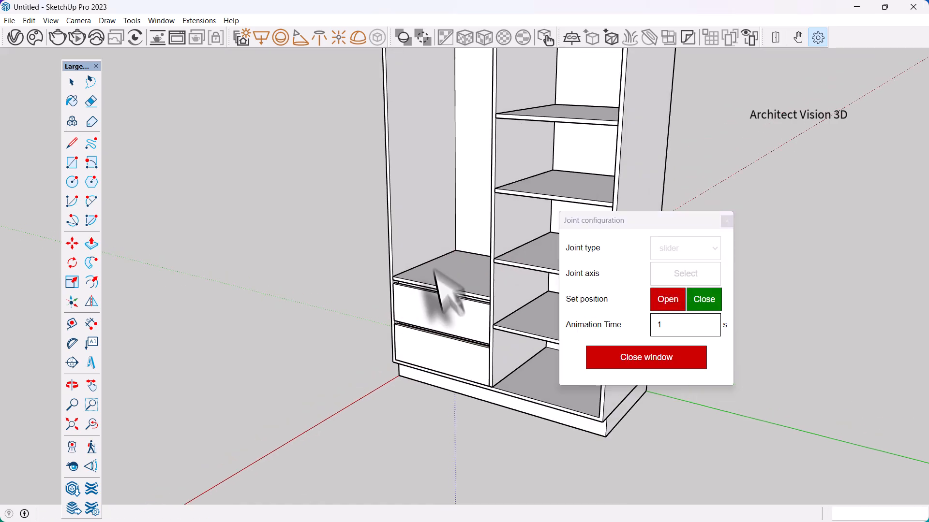
{"action": "scroll", "coordinate": [386, 311], "scroll_direction": "down", "scroll_amount": 2}
{"action": "scroll", "coordinate": [386, 311], "scroll_direction": "up", "scroll_amount": 2}
{"action": "right_click", "coordinate": [435, 373]}
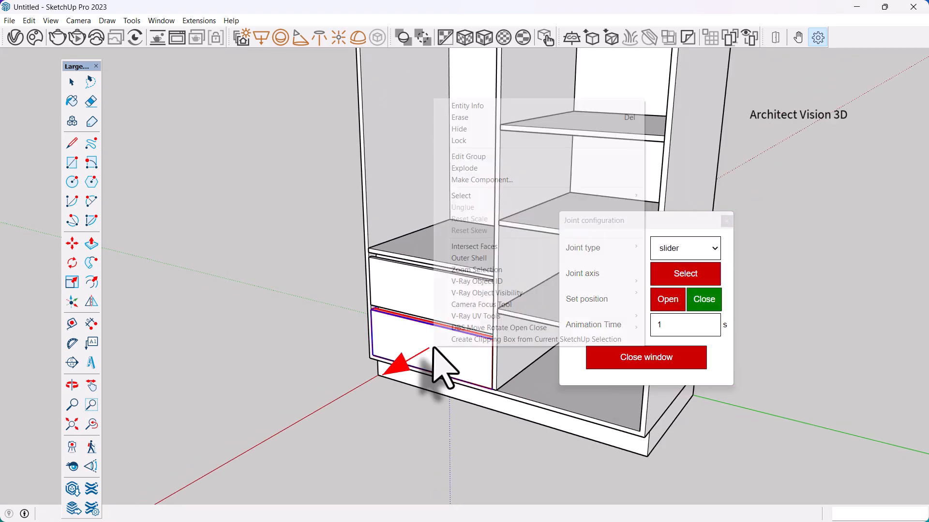
{"action": "mouse_move", "coordinate": [624, 328]}
{"action": "left_click", "coordinate": [677, 329]}
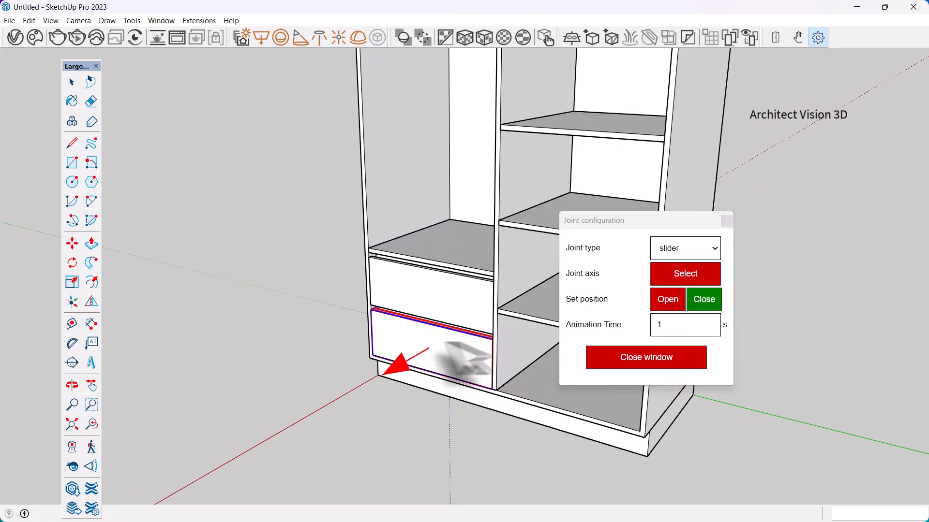
- Slide the lower drawer partly out of the wardrobe and set that position as Close
{"action": "left_click", "coordinate": [797, 38]}
{"action": "left_click", "coordinate": [446, 366]}
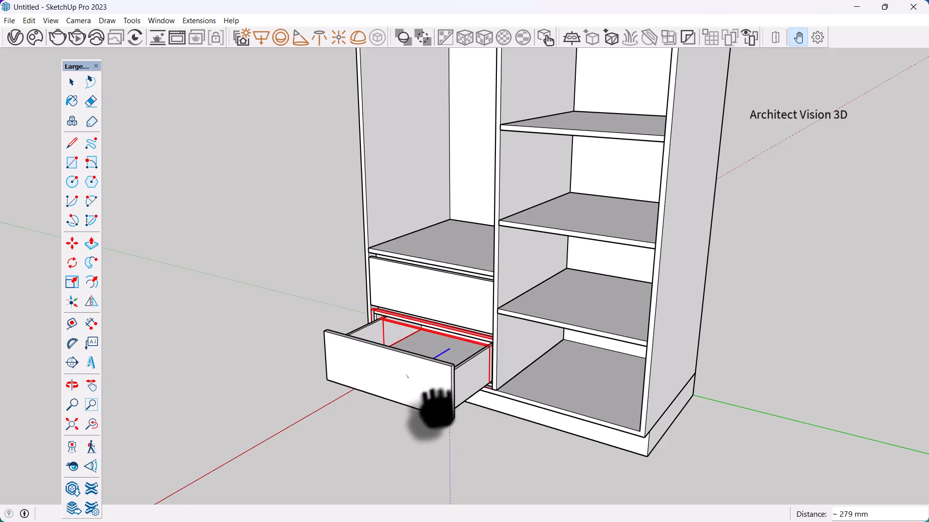
{"action": "right_click", "coordinate": [401, 383]}
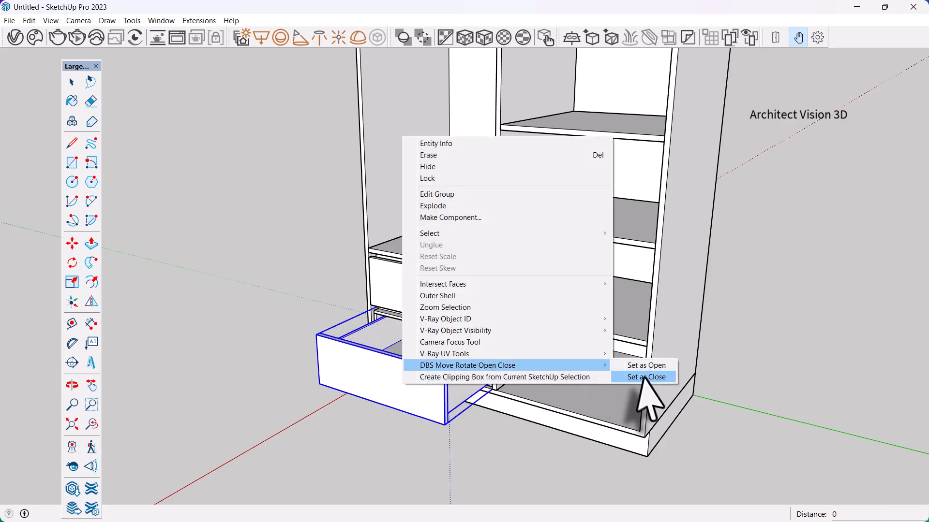
{"action": "left_click", "coordinate": [646, 377]}
{"action": "key", "text": "space"}
- Give the upper drawer a slider joint along the forward axis and set its current position as Open
{"action": "scroll", "coordinate": [465, 311], "scroll_direction": "up", "scroll_amount": 3}
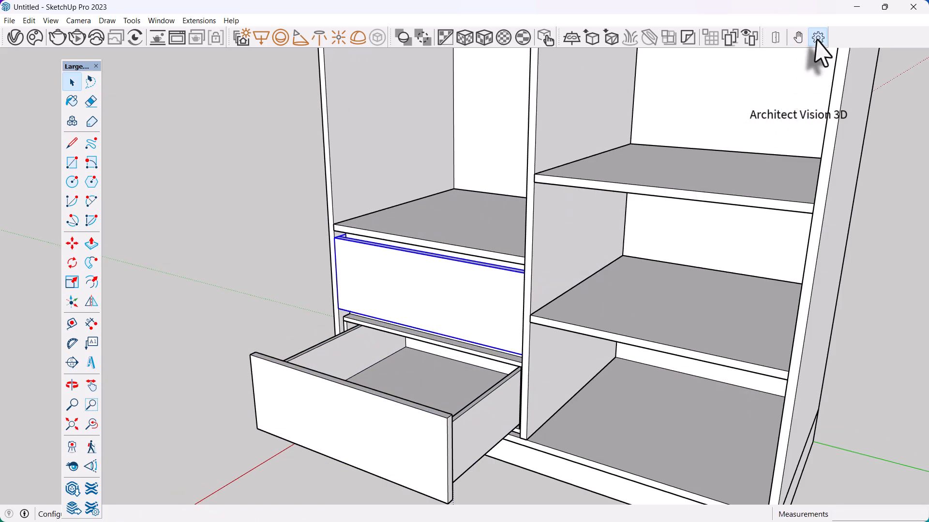
{"action": "left_click", "coordinate": [817, 38]}
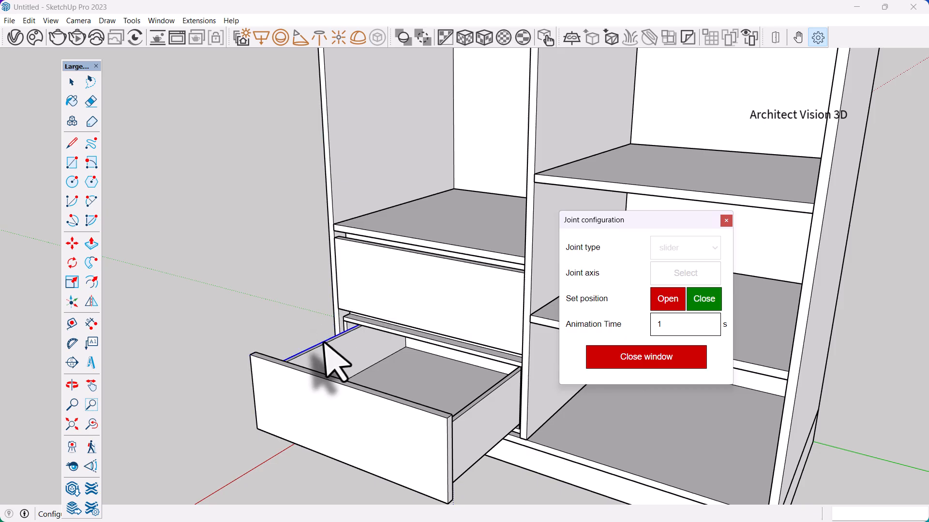
{"action": "right_click", "coordinate": [424, 266]}
{"action": "mouse_move", "coordinate": [573, 498]}
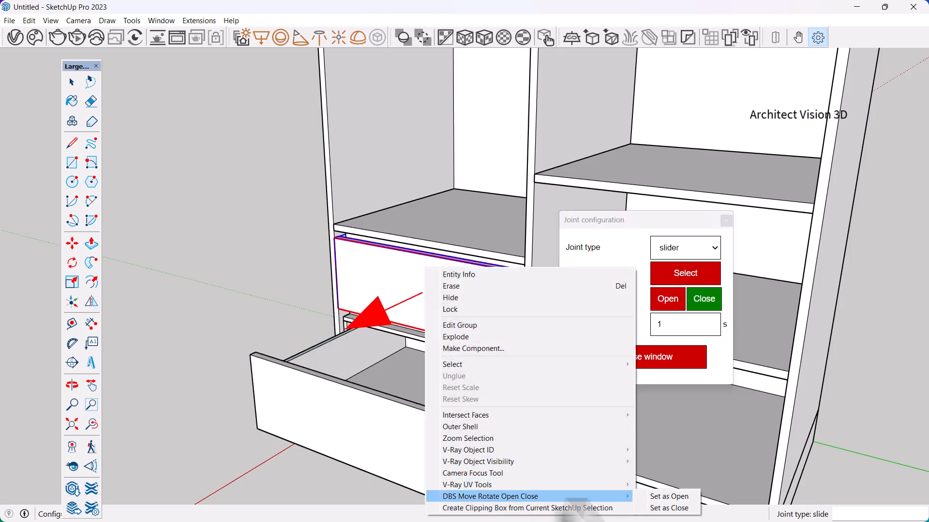
{"action": "left_click", "coordinate": [651, 497]}
- Slide the upper drawer partly out of the wardrobe and set that position as Close
{"action": "scroll", "coordinate": [396, 237], "scroll_direction": "down", "scroll_amount": 3}
{"action": "scroll", "coordinate": [405, 235], "scroll_direction": "up", "scroll_amount": 2}
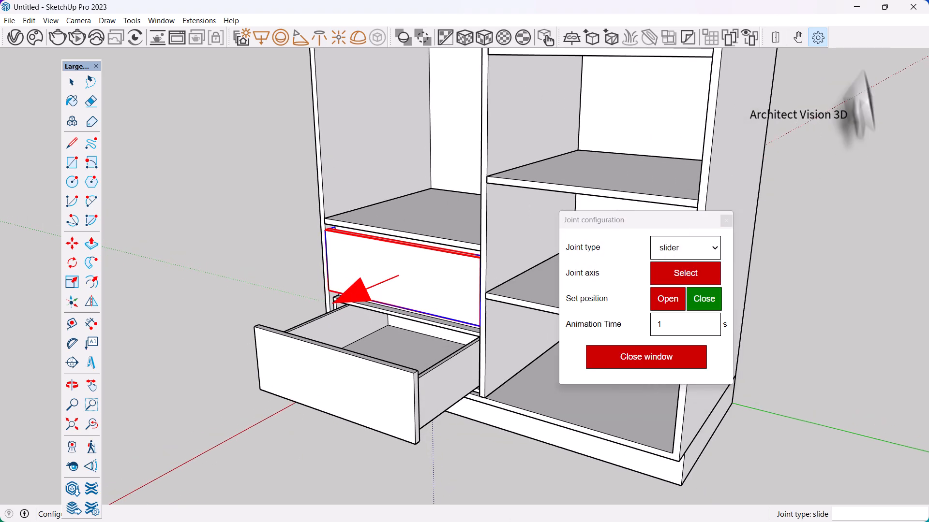
{"action": "left_click", "coordinate": [797, 39]}
{"action": "left_click_drag", "start_coordinate": [450, 292], "coordinate": [409, 334]}
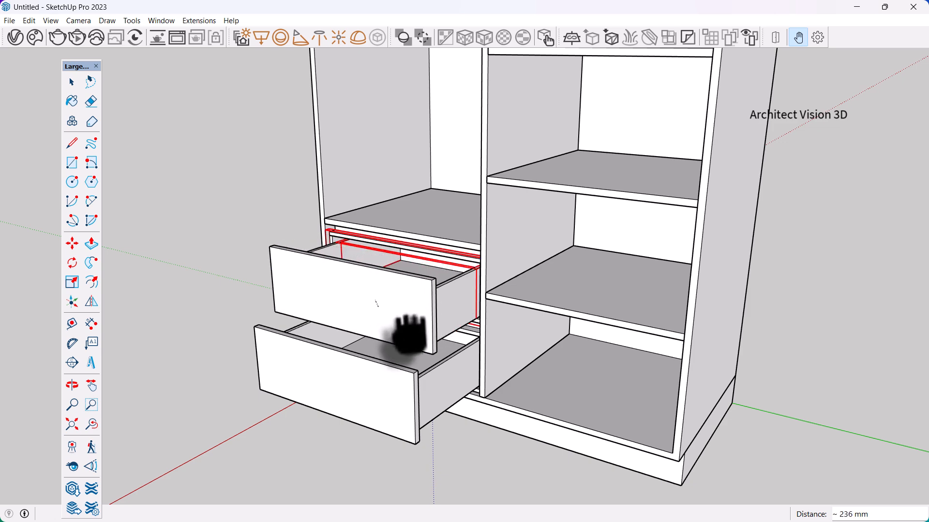
{"action": "right_click", "coordinate": [378, 308]}
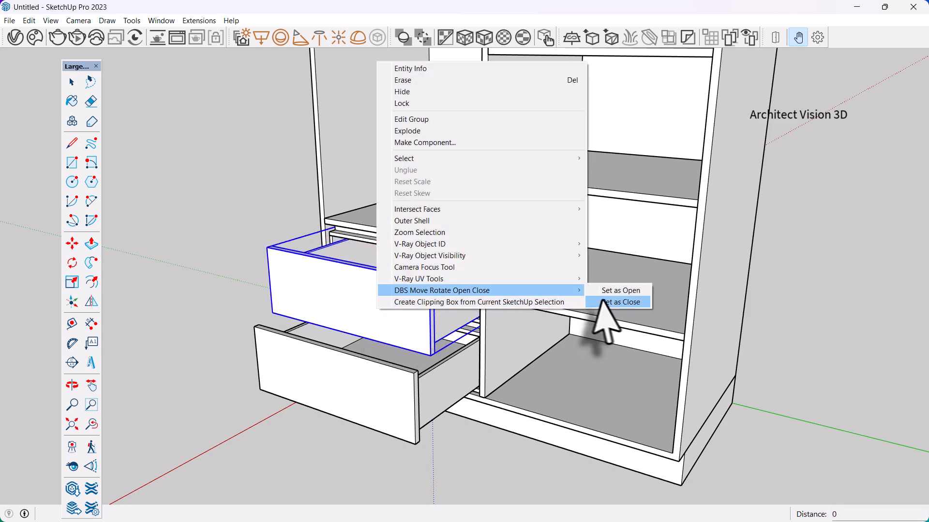
{"action": "left_click", "coordinate": [622, 302]}
- Slide both pulled-out drawers back into the wardrobe with the open and close object tool
{"action": "scroll", "coordinate": [497, 300], "scroll_direction": "down", "scroll_amount": 5}
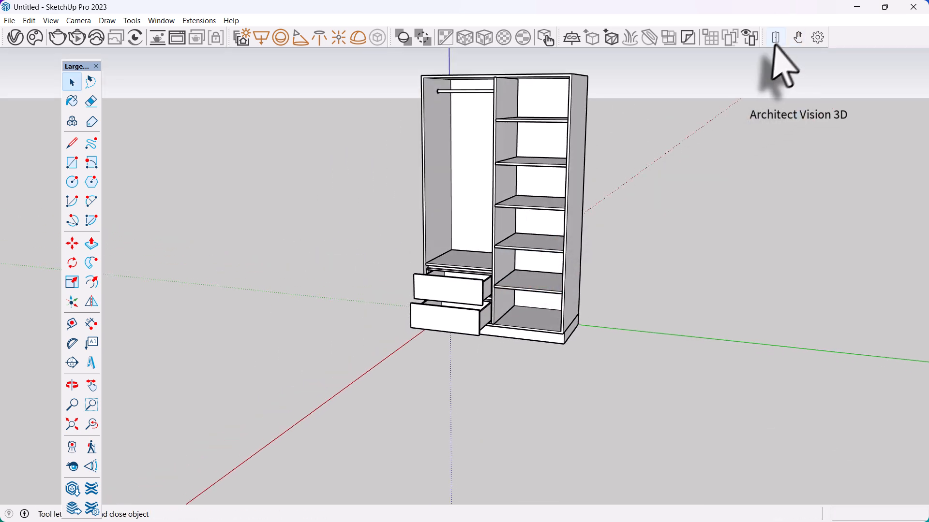
{"action": "left_click", "coordinate": [775, 38]}
{"action": "scroll", "coordinate": [475, 265], "scroll_direction": "up", "scroll_amount": 4}
{"action": "left_click", "coordinate": [462, 383]}
{"action": "left_click", "coordinate": [431, 334]}
- Test the drawer motion by sliding both drawers out and back in again
{"action": "scroll", "coordinate": [310, 329], "scroll_direction": "down", "scroll_amount": 4}
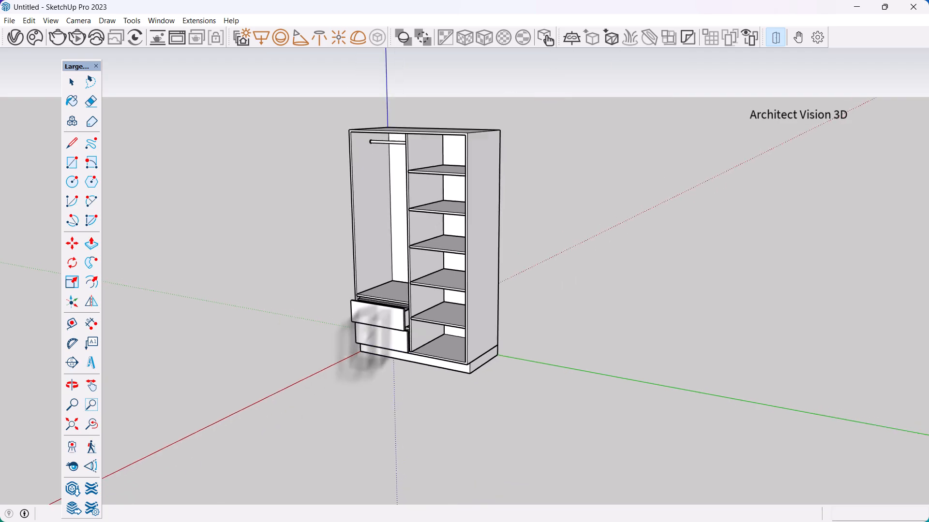
{"action": "middle_click_drag", "start_coordinate": [369, 332], "coordinate": [384, 284]}
{"action": "scroll", "coordinate": [378, 307], "scroll_direction": "up", "scroll_amount": 3}
{"action": "left_click", "coordinate": [389, 328]}
{"action": "left_click", "coordinate": [394, 350]}
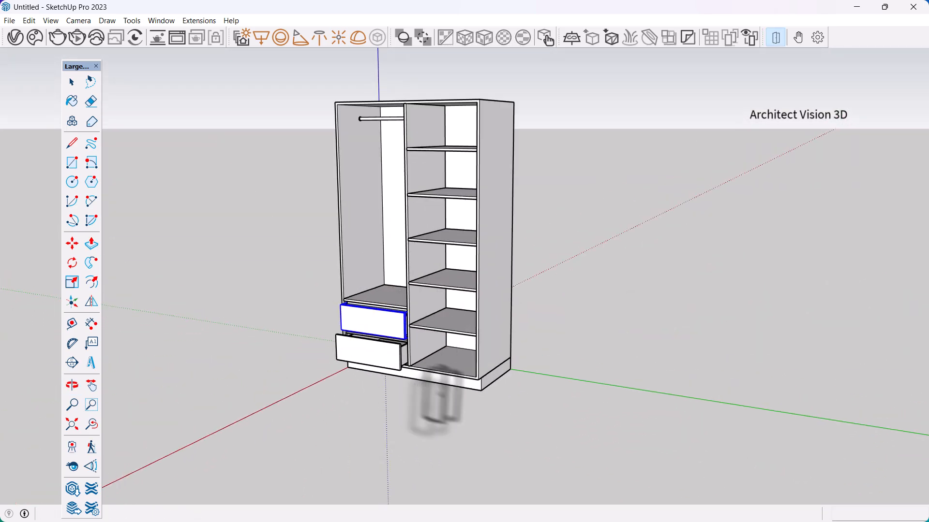
{"action": "scroll", "coordinate": [473, 369], "scroll_direction": "down", "scroll_amount": 4}
{"action": "middle_click_drag", "start_coordinate": [511, 261], "coordinate": [503, 226]}
{"action": "scroll", "coordinate": [429, 398], "scroll_direction": "up", "scroll_amount": 5}
{"action": "left_click", "coordinate": [431, 394]}
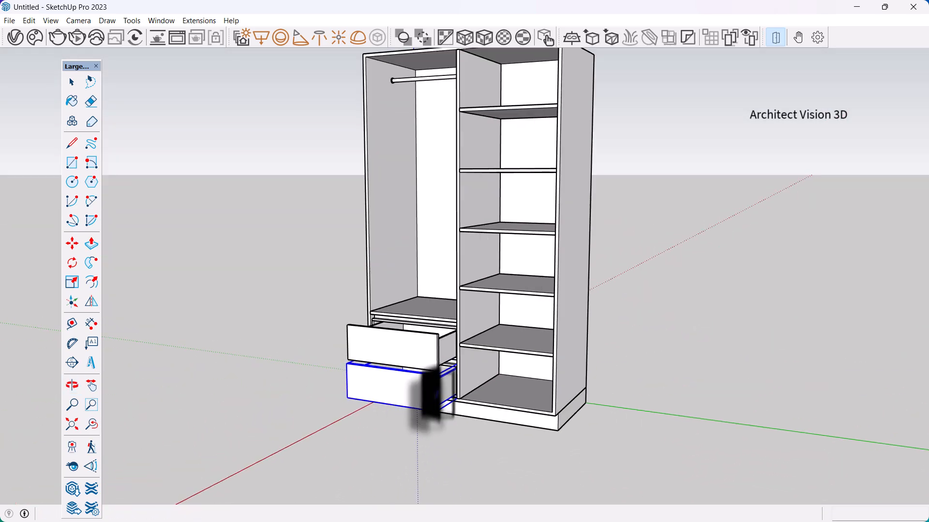
- Inspect the finished wardrobe with its drawers closed from several angles
{"action": "scroll", "coordinate": [377, 420], "scroll_direction": "down", "scroll_amount": 1}
{"action": "scroll", "coordinate": [367, 428], "scroll_direction": "down", "scroll_amount": 3}
{"action": "middle_click_drag", "start_coordinate": [368, 428], "coordinate": [506, 356]}
{"action": "scroll", "coordinate": [506, 356], "scroll_direction": "up", "scroll_amount": 4}
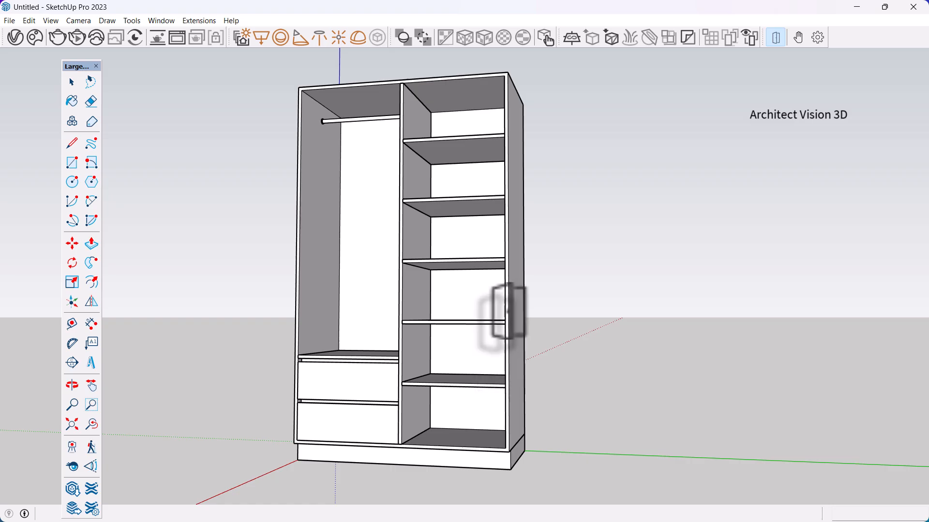
{"action": "scroll", "coordinate": [503, 312], "scroll_direction": "down", "scroll_amount": 2}
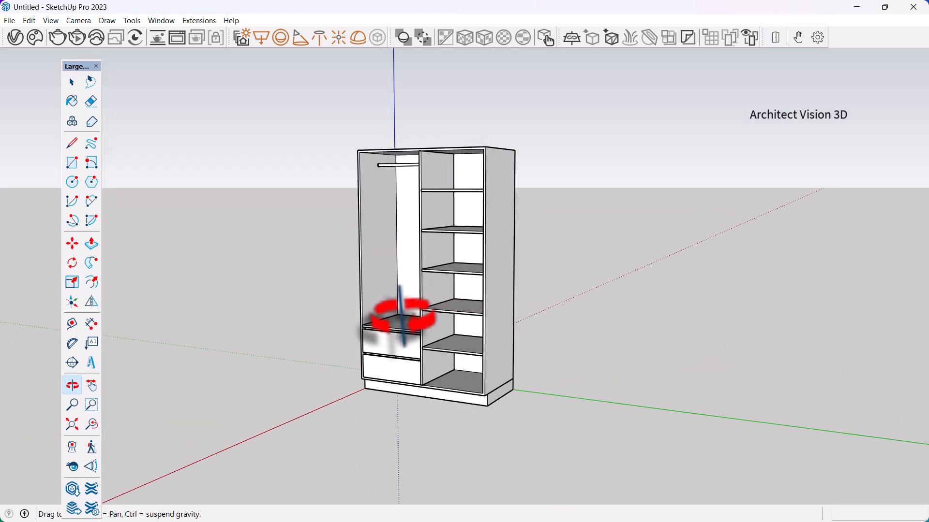